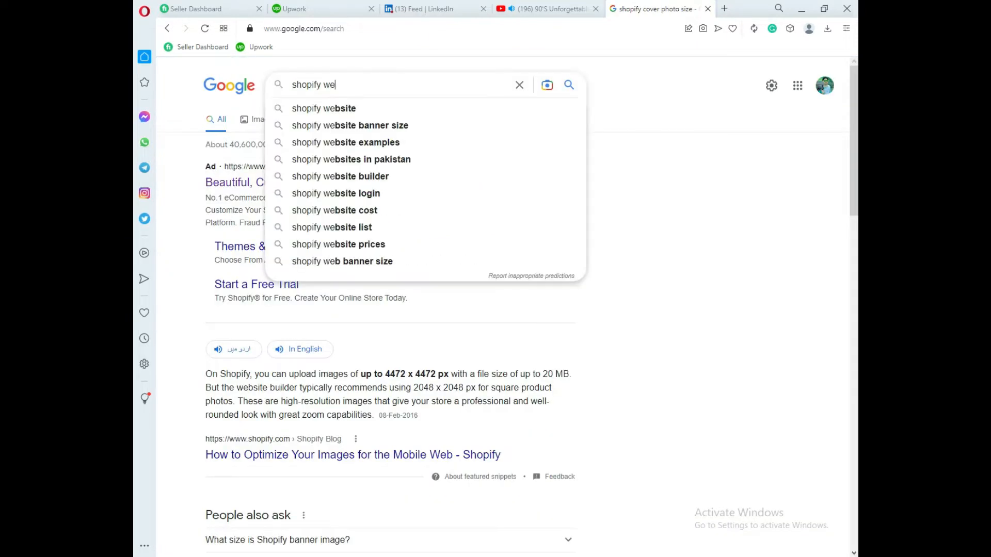
Search Google for "shopify website banner size" and read the recommended banner dimensions in the results
key(Down)
key(Down)
key(Return)
scroll(496, 310, down, 1)
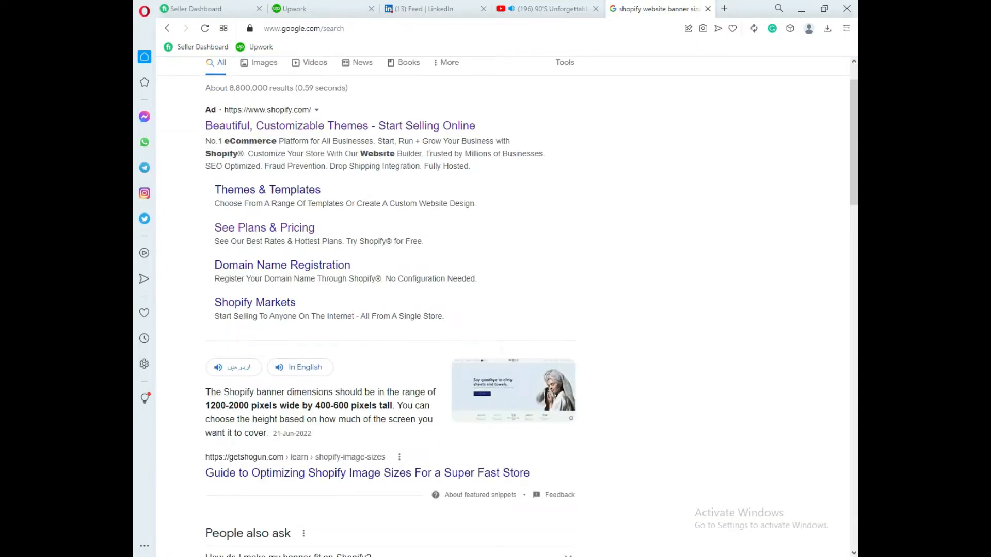
scroll(495, 309, down, 2)
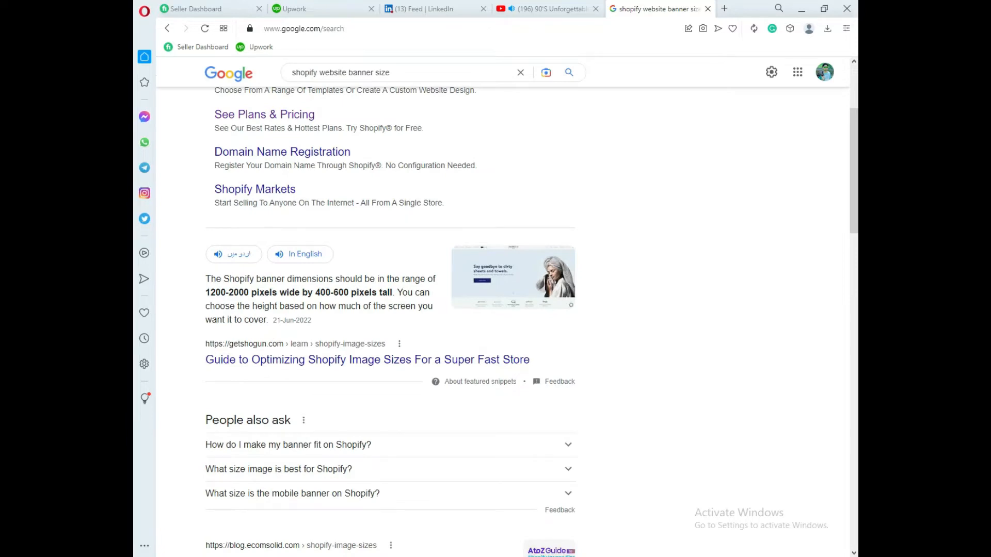
scroll(496, 310, down, 4)
scroll(496, 309, up, 7)
Switch to the image results and preview the Printify and Simplified Shopify image size guides, including the background image size one
click(259, 117)
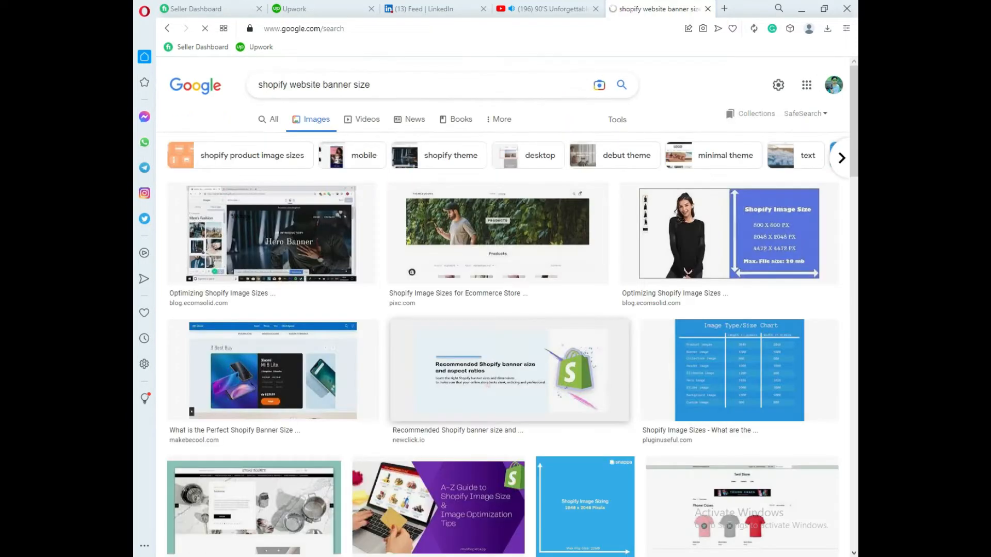
scroll(510, 370, down, 10)
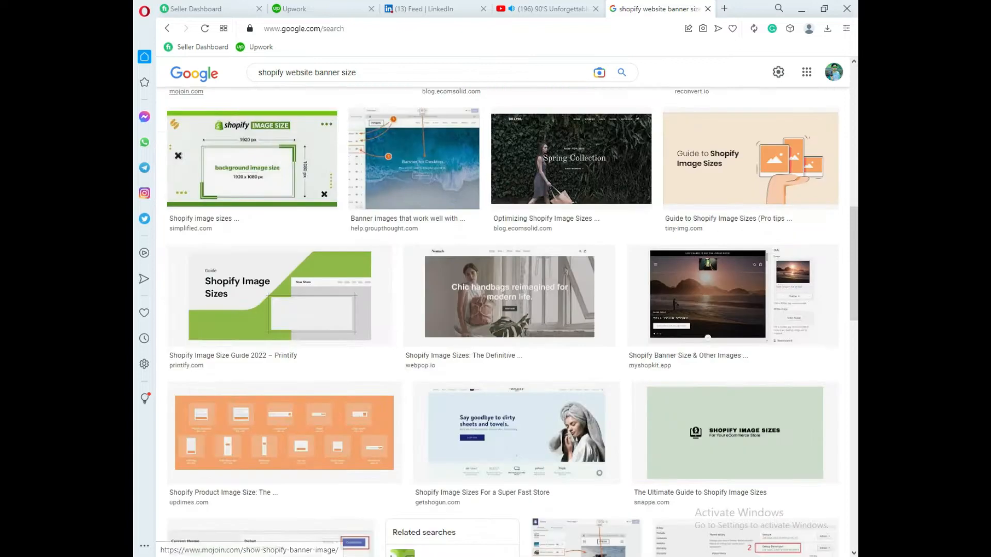
click(279, 294)
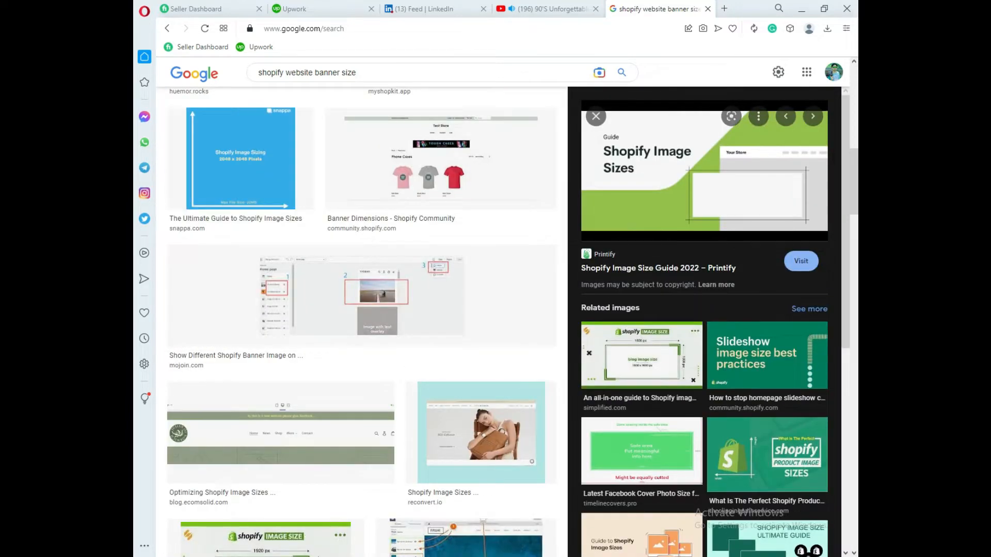
click(264, 536)
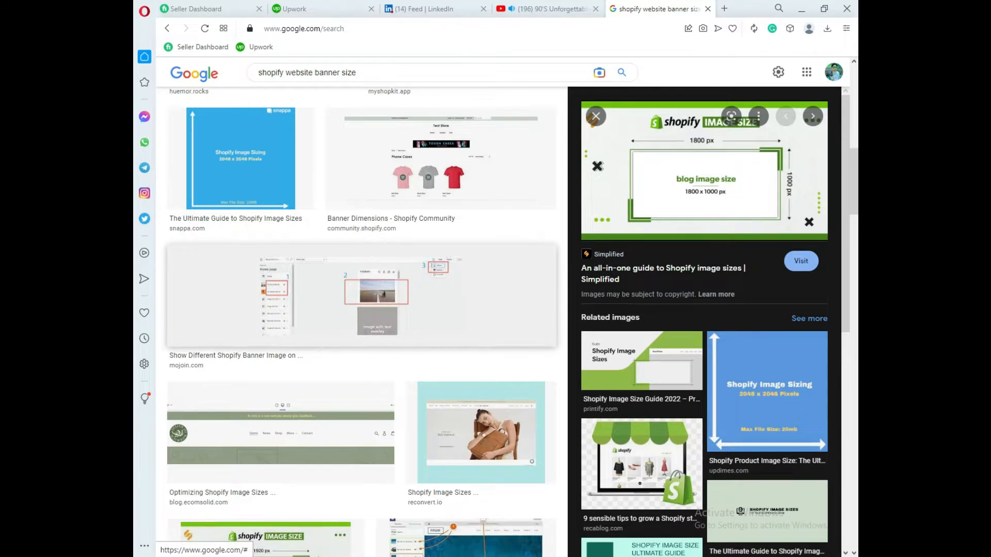
scroll(480, 279, down, 4)
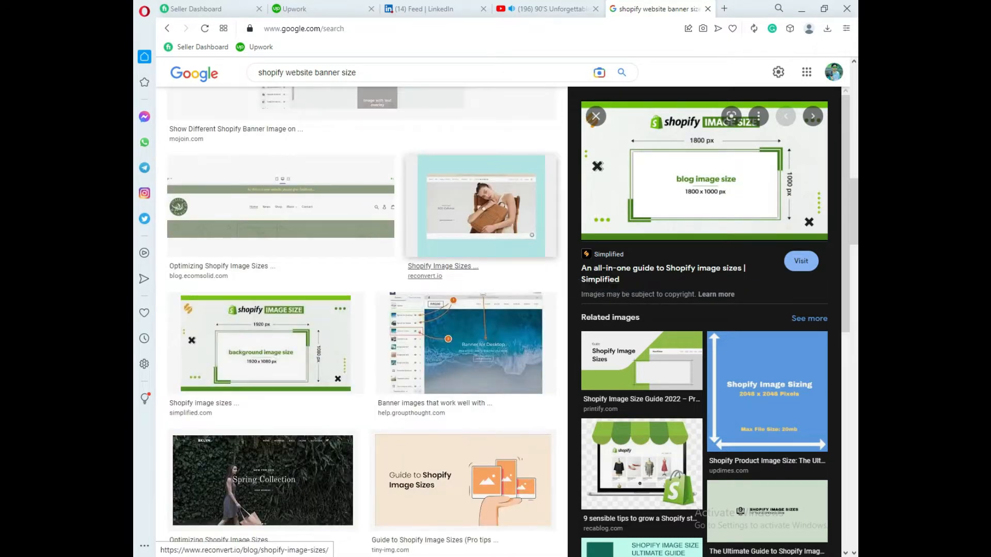
scroll(483, 292, down, 3)
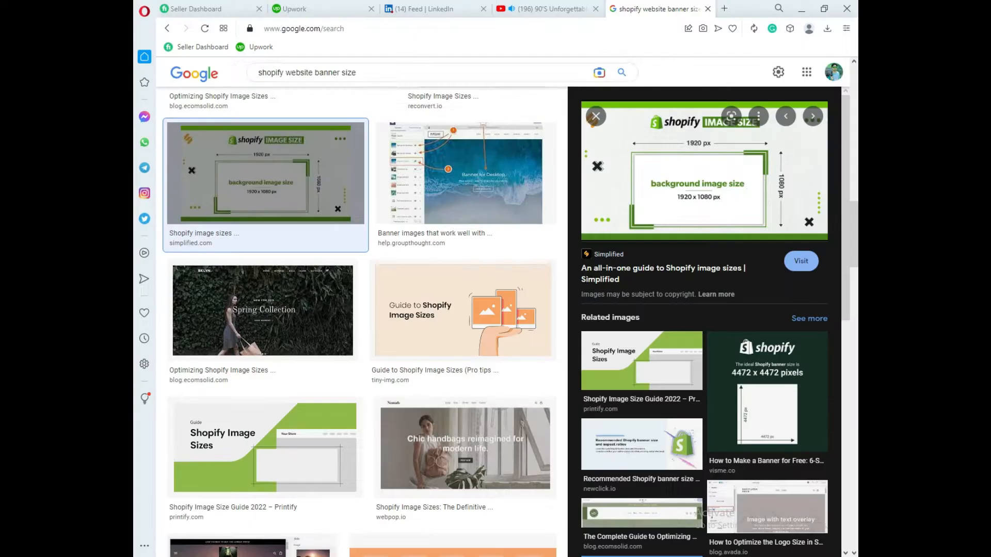
Search Google Images for "gift banner design ideas" and look through the results for banner layout inspiration
click(362, 73)
key(ctrl+a)
text(gift banner design ideas)
key(Return)
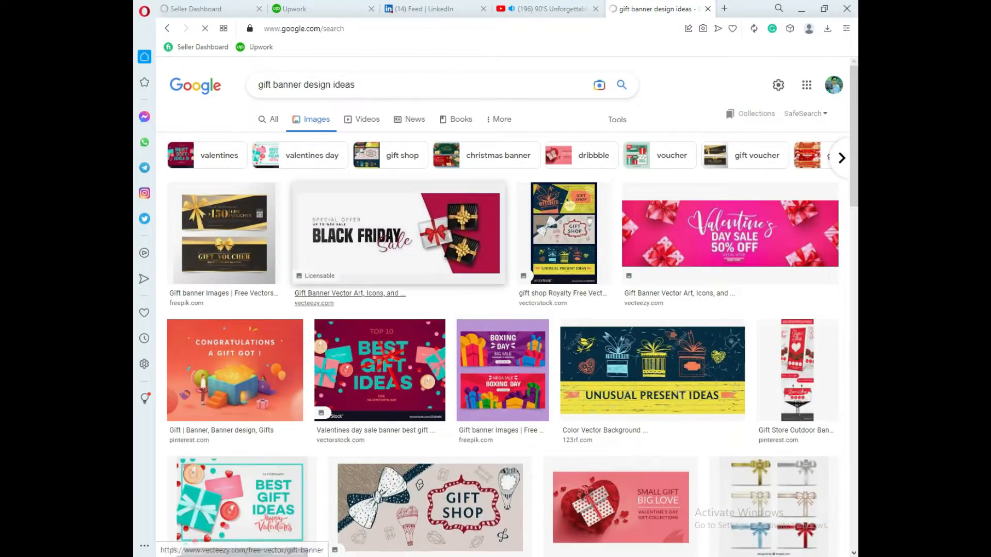
scroll(503, 310, down, 10)
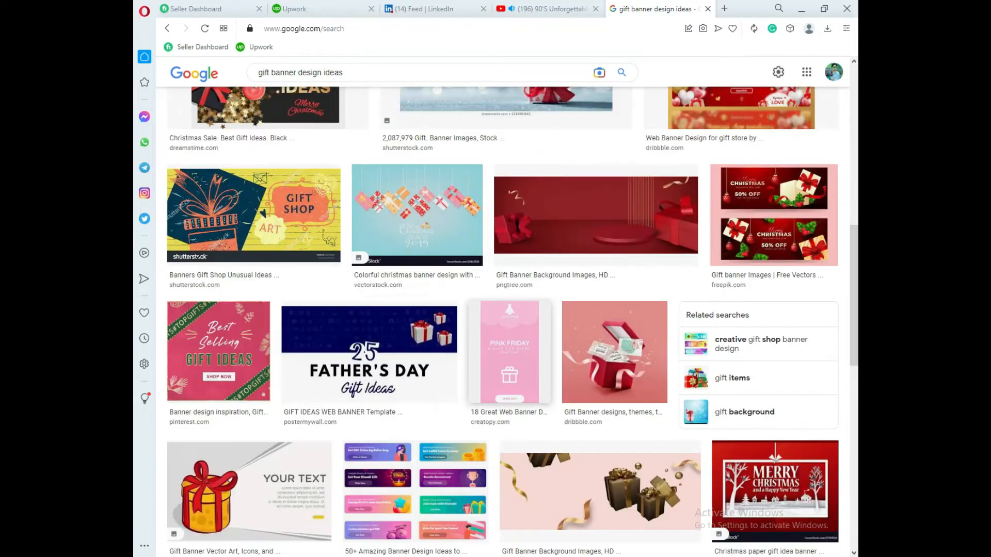
scroll(503, 320, down, 15)
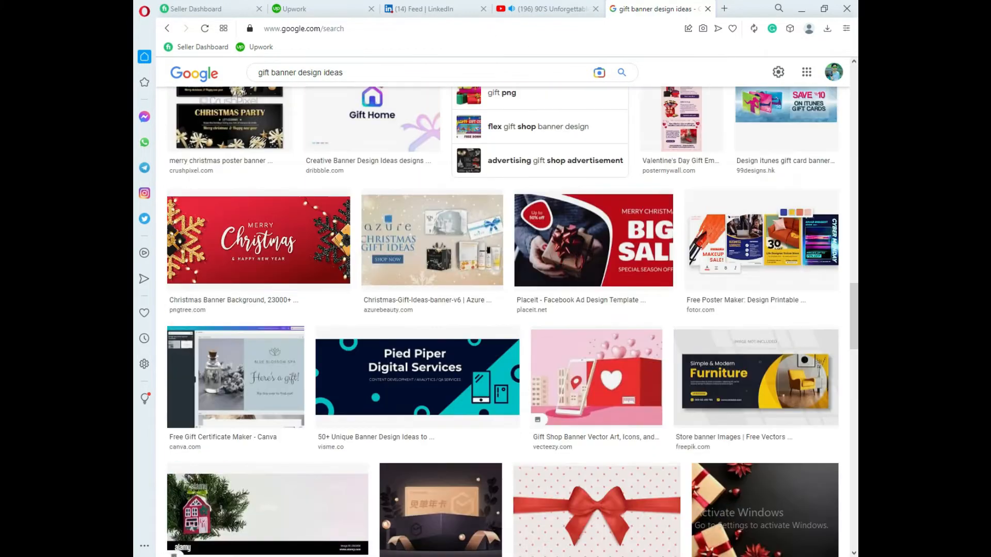
scroll(573, 382, down, 3)
scroll(573, 382, down, 4)
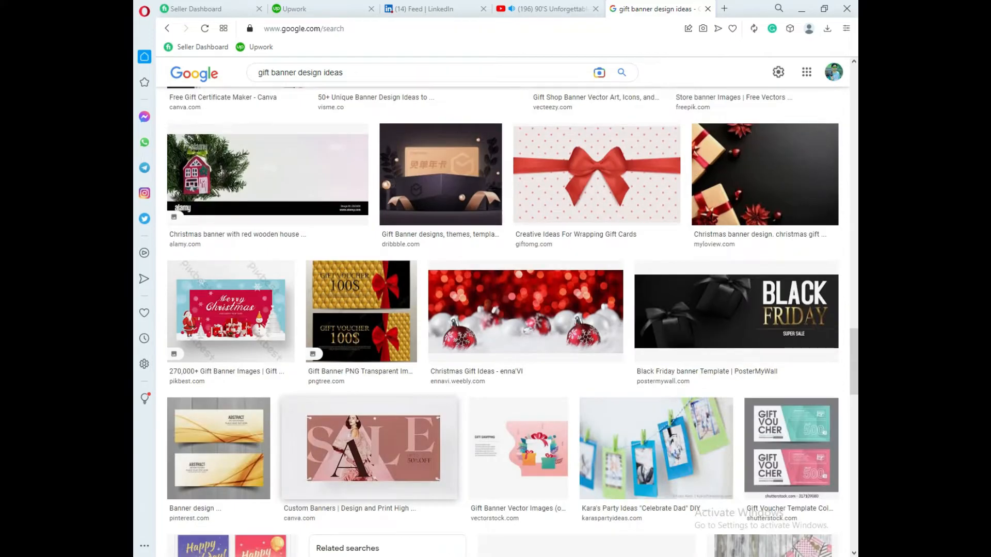
scroll(454, 401, down, 8)
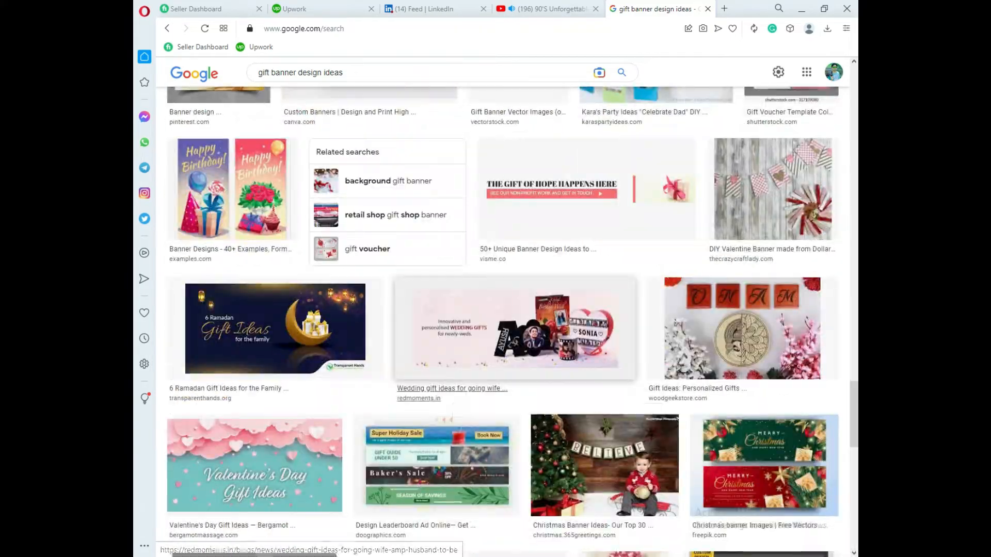
scroll(454, 402, down, 7)
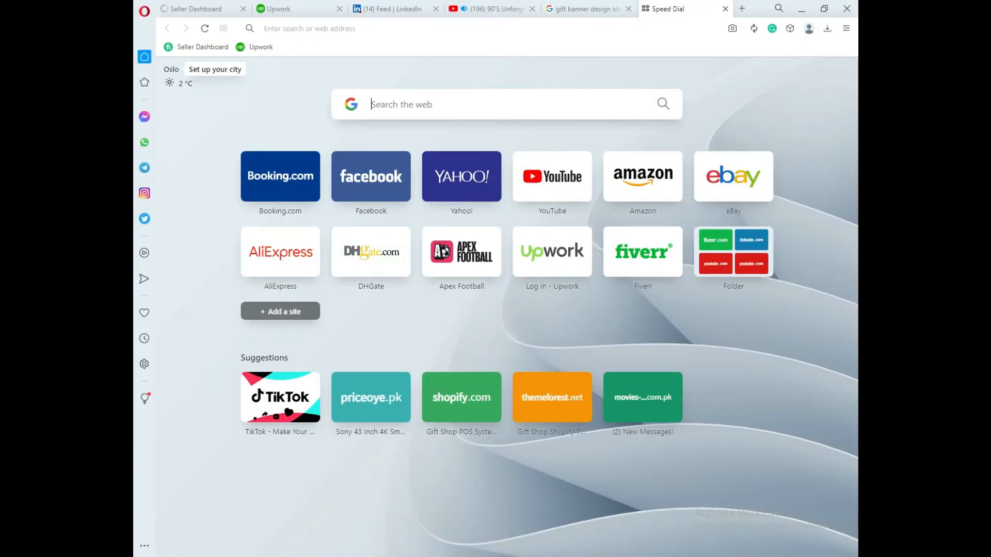
Search the web for "background unsplash" in a new tab and open Unsplash's background images page
text(ground)
key(Return)
click(341, 85)
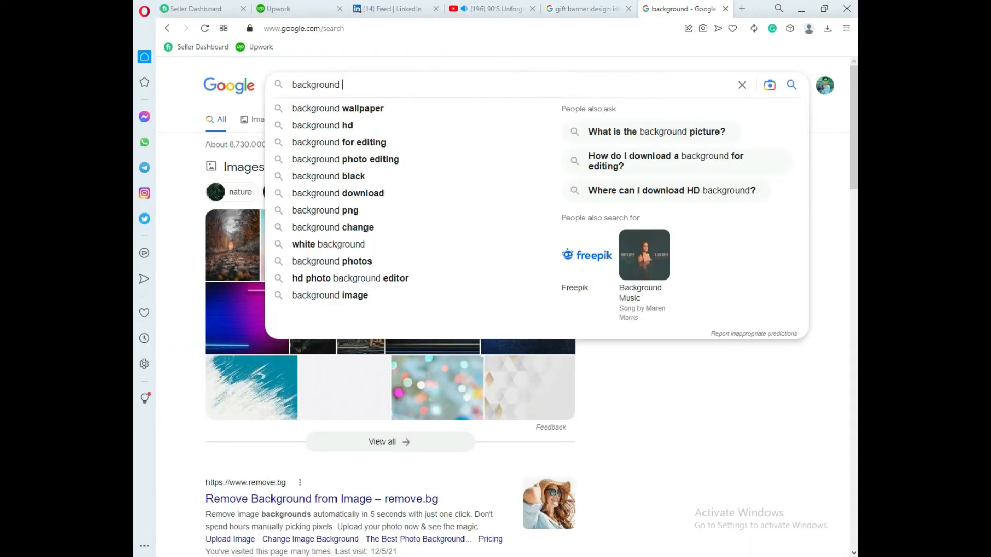
text(unsplash)
key(Return)
click(356, 265)
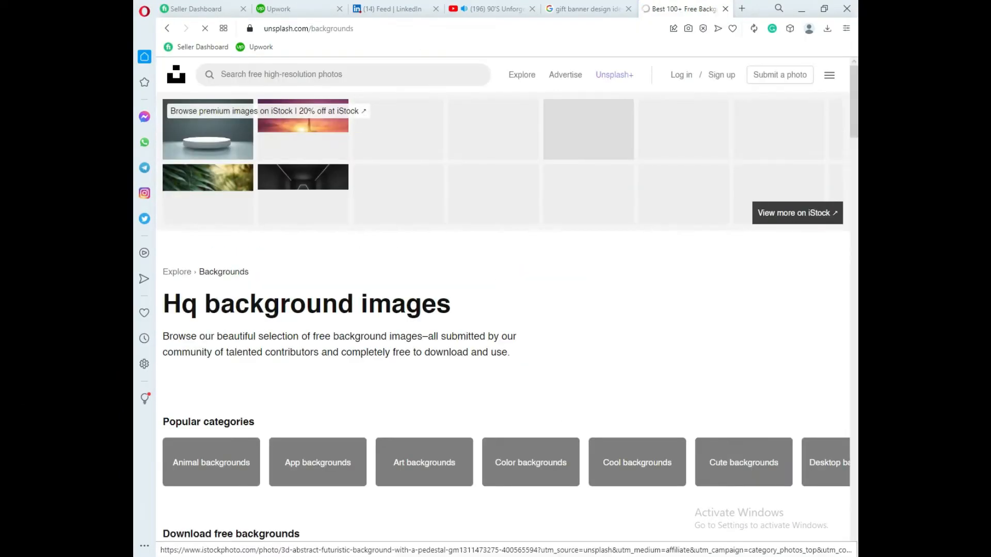
scroll(362, 258, down, 4)
scroll(368, 154, up, 7)
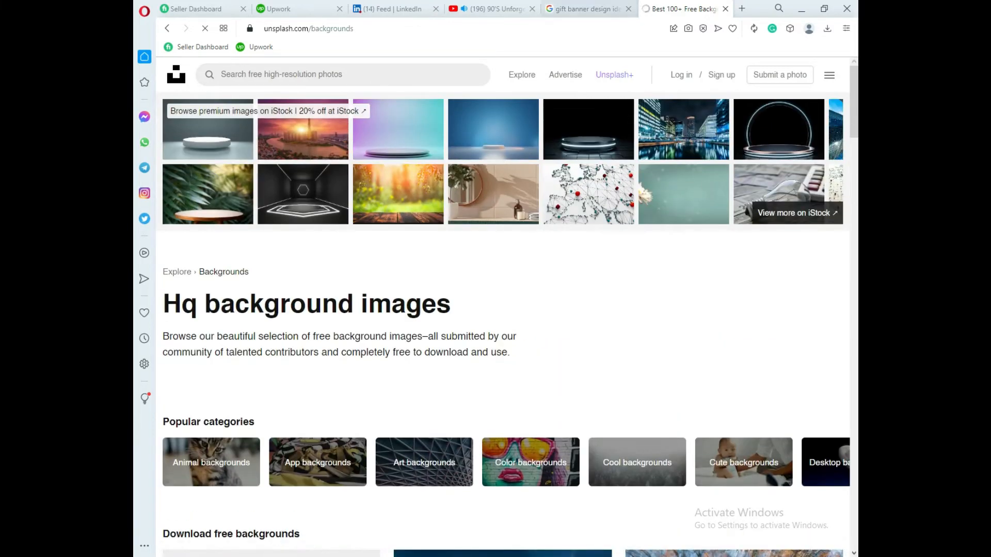
Check the gift banner ideas again, return to Unsplash and search its photos for "black background"
click(587, 9)
scroll(506, 310, down, 2)
click(684, 9)
click(342, 74)
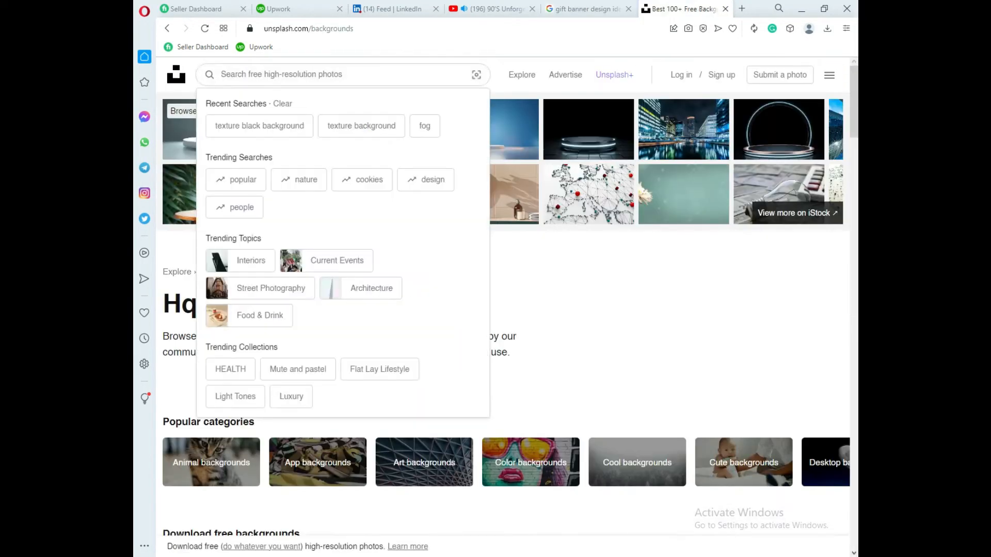
text(black background)
key(Return)
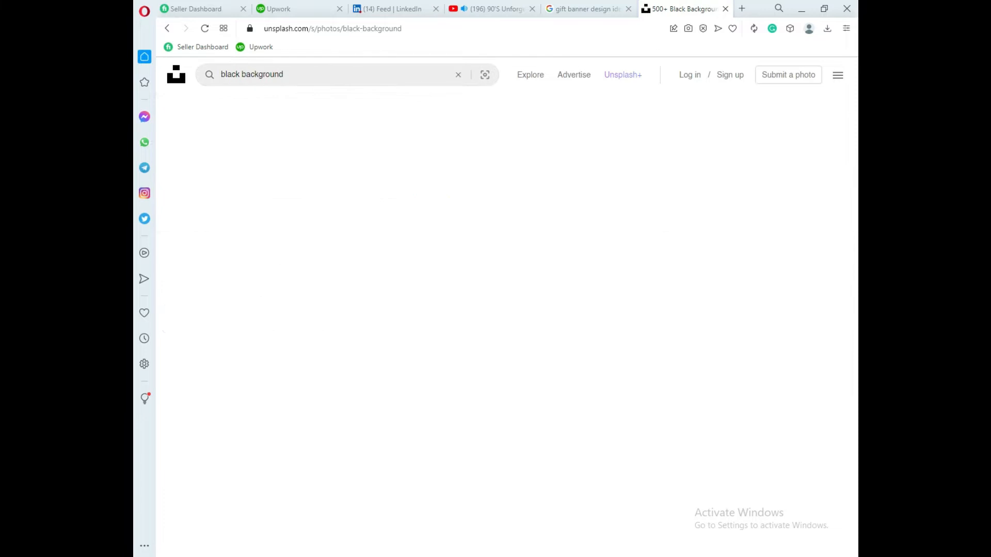
Look through the black background photos, open the dark photo with the red tulip and download it for free
scroll(271, 361, down, 10)
scroll(271, 362, down, 10)
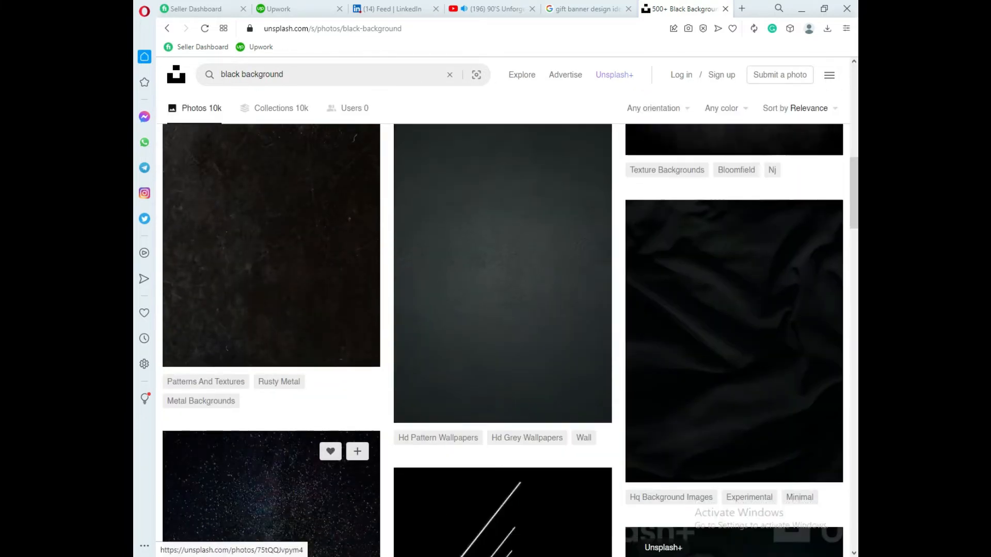
scroll(271, 465, down, 15)
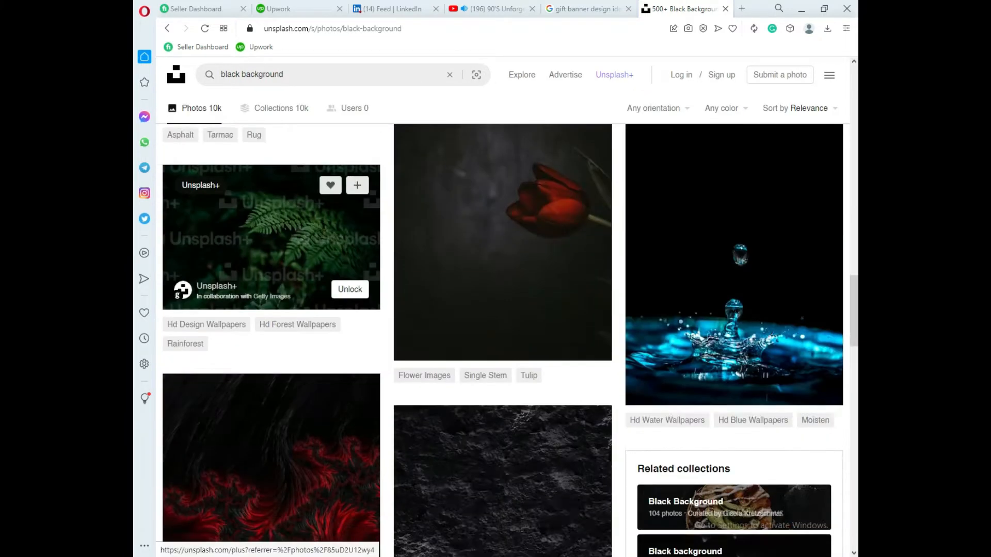
scroll(271, 464, down, 5)
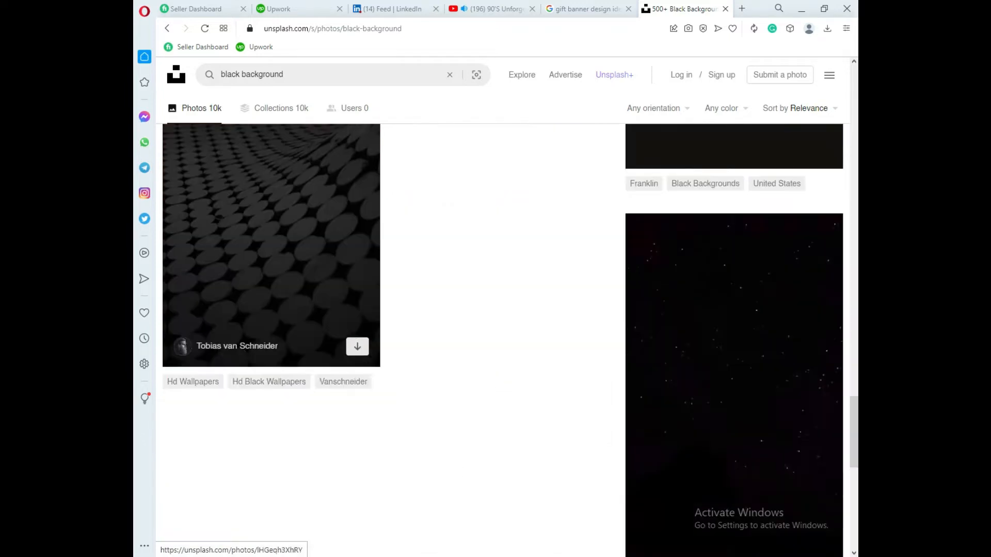
scroll(271, 465, up, 8)
scroll(362, 362, up, 3)
scroll(361, 361, down, 15)
scroll(362, 258, up, 15)
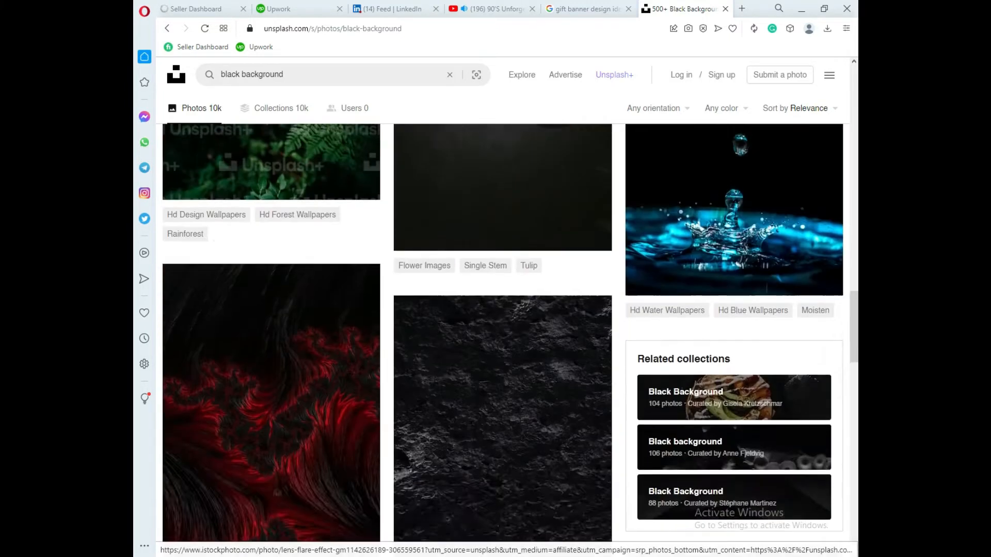
scroll(361, 258, down, 3)
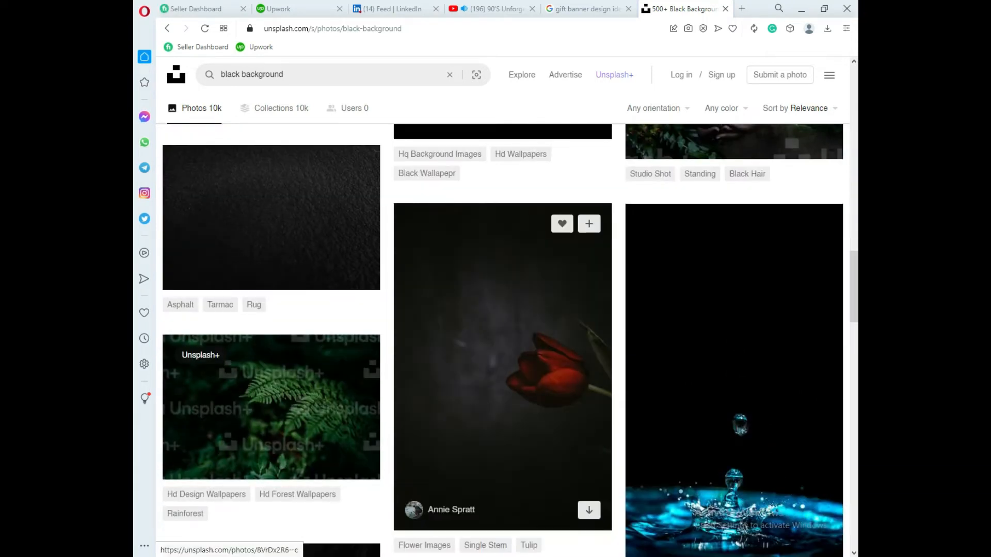
click(495, 361)
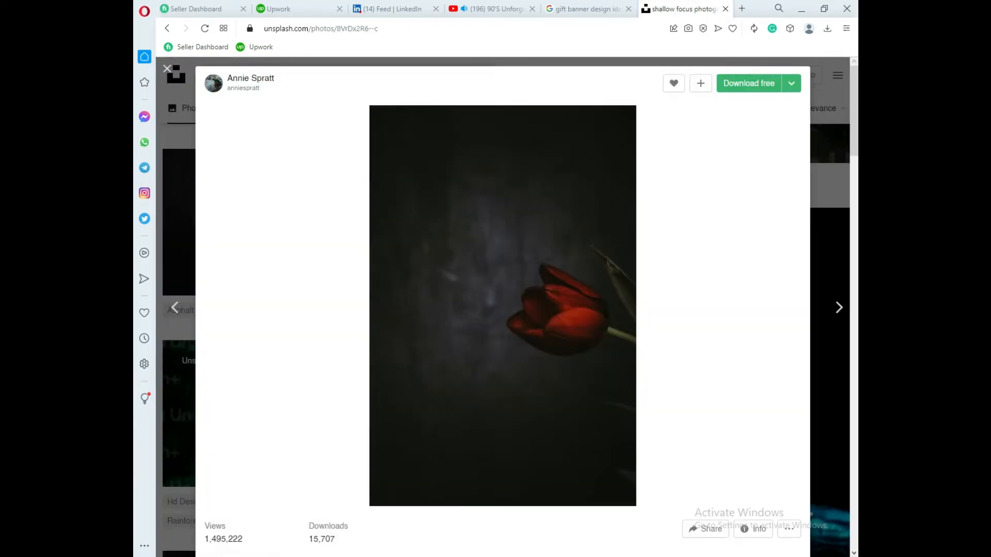
click(749, 84)
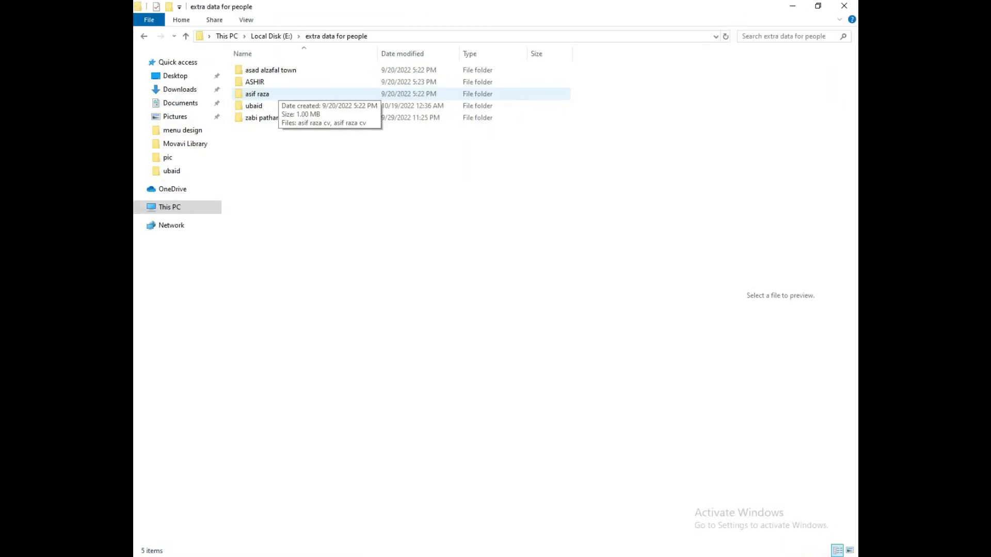
In File Explorer, find the client's folder inside "extra data for people", preview the logo files and open "euri logo" in Illustrator
double_click(253, 105)
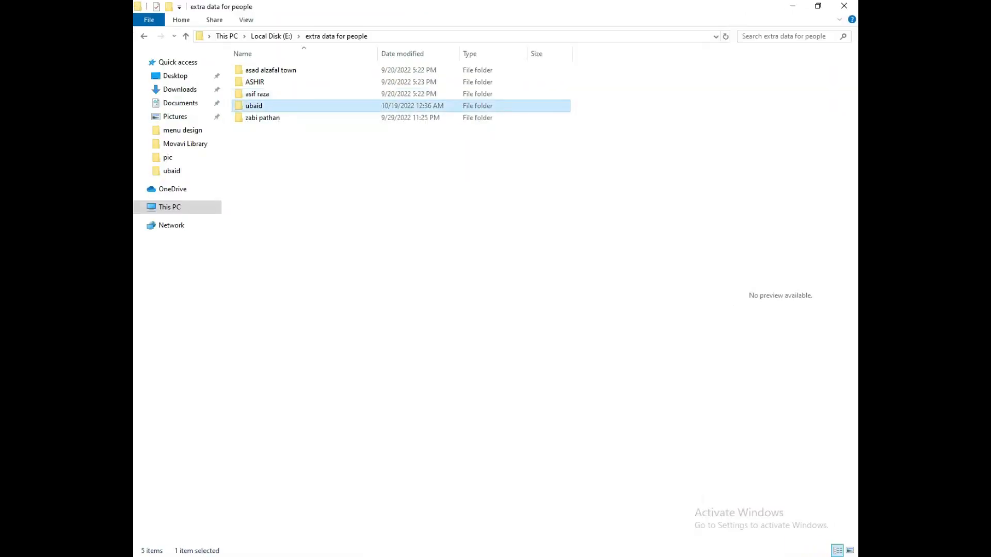
click(258, 94)
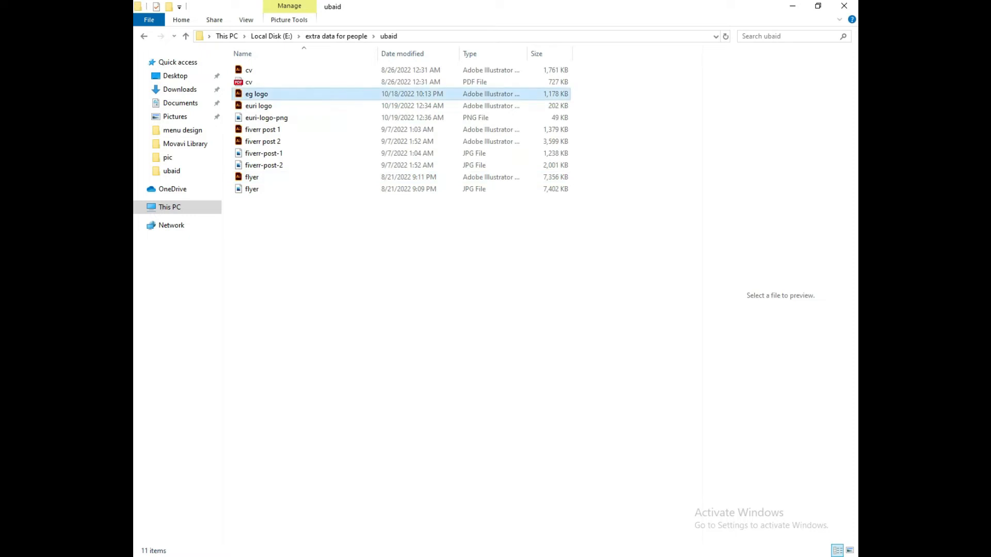
click(259, 106)
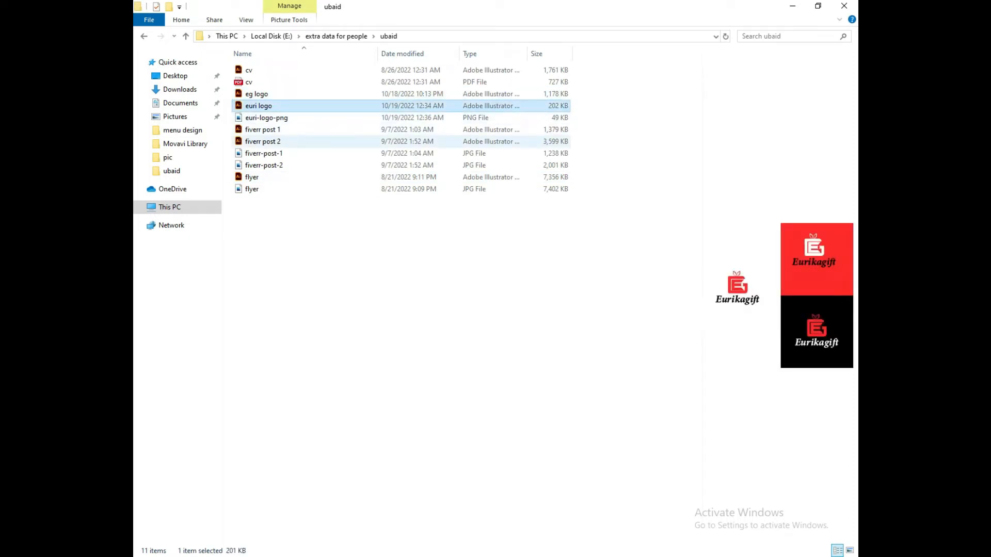
click(266, 118)
click(259, 105)
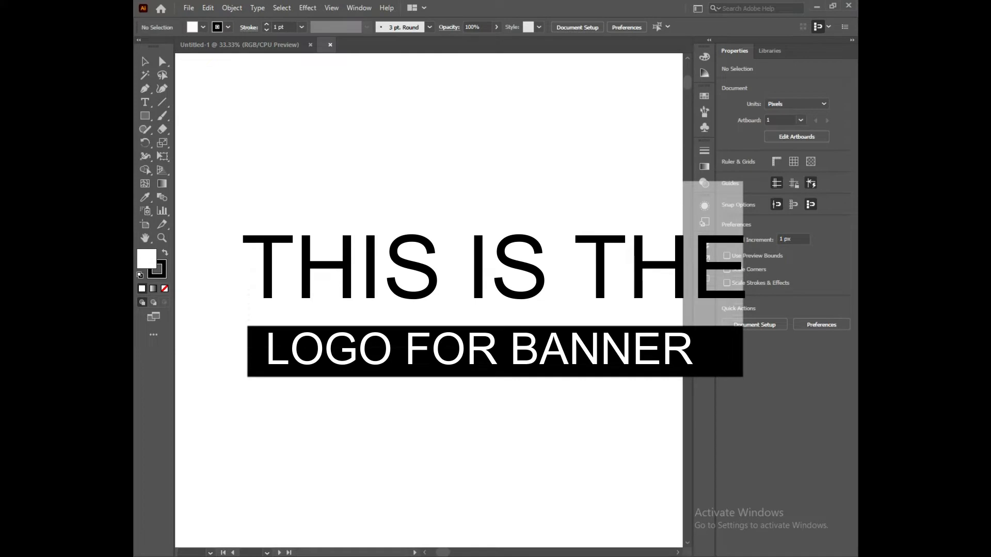
Copy the red-and-black Eurikagift logo into the Untitled-1 document and place it about 210 by 167 px in the artboard's upper-left corner
click(310, 295)
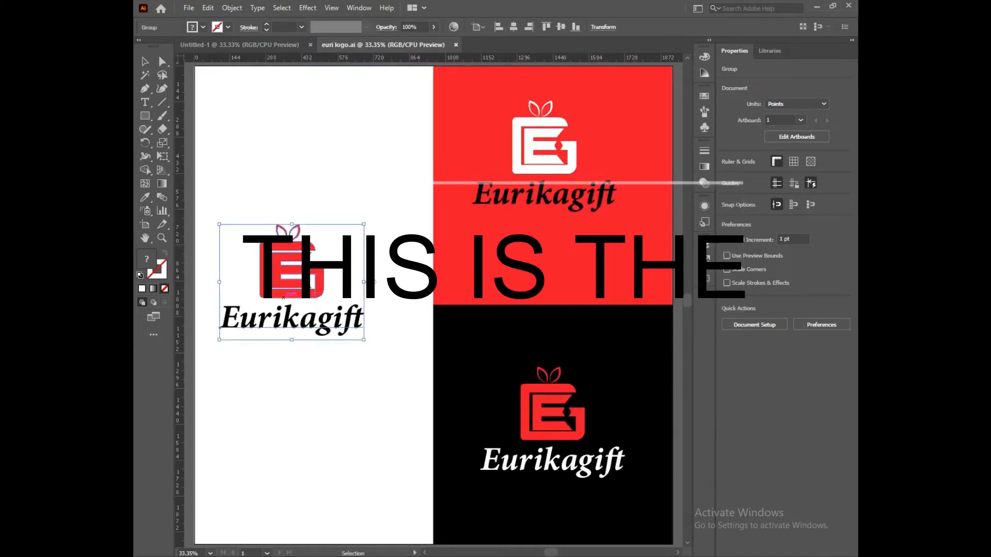
drag(310, 295, 361, 253)
drag(431, 240, 246, 207)
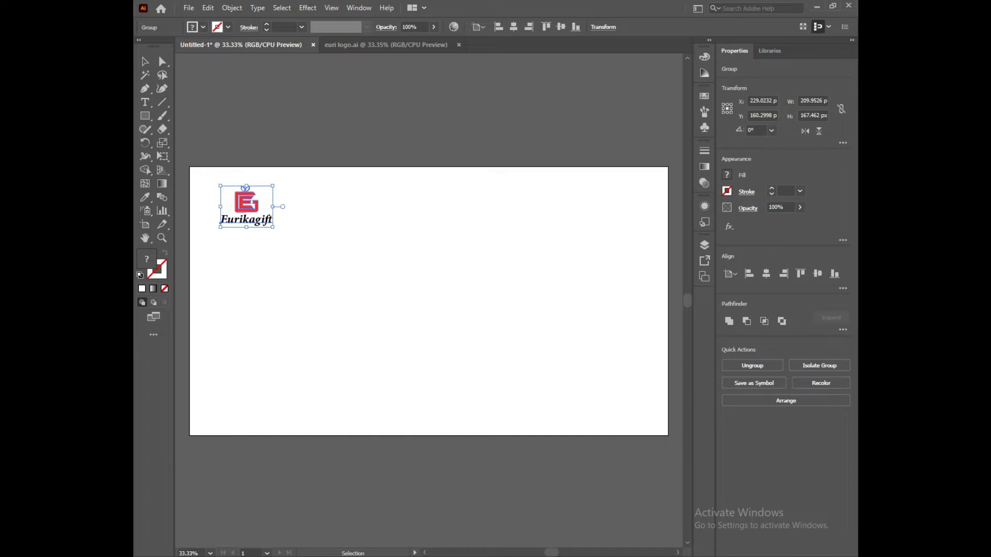
Locate the downloaded red tulip JPG in the Downloads folder and place it into the Untitled-1 banner document in Illustrator
key(alt+Tab)
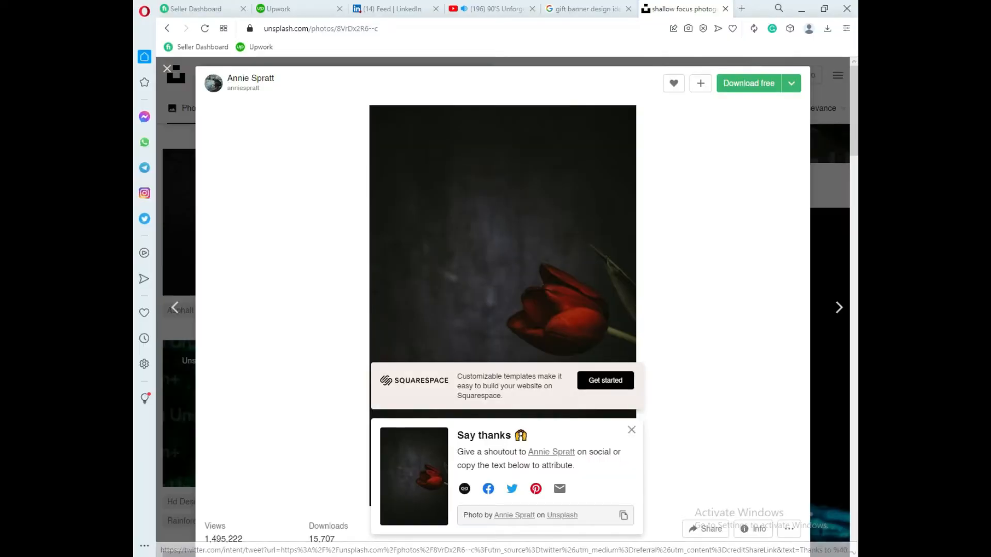
click(284, 191)
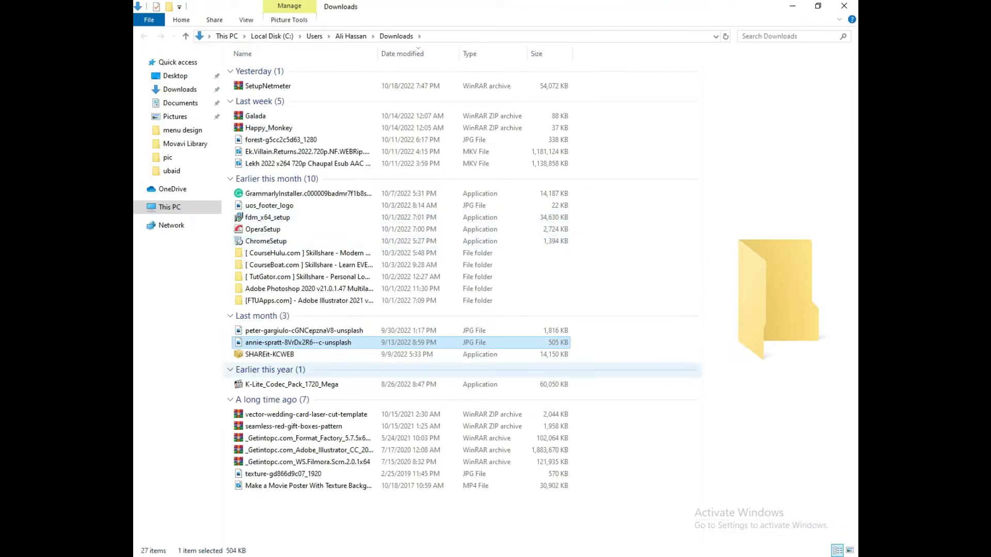
drag(298, 343, 404, 381)
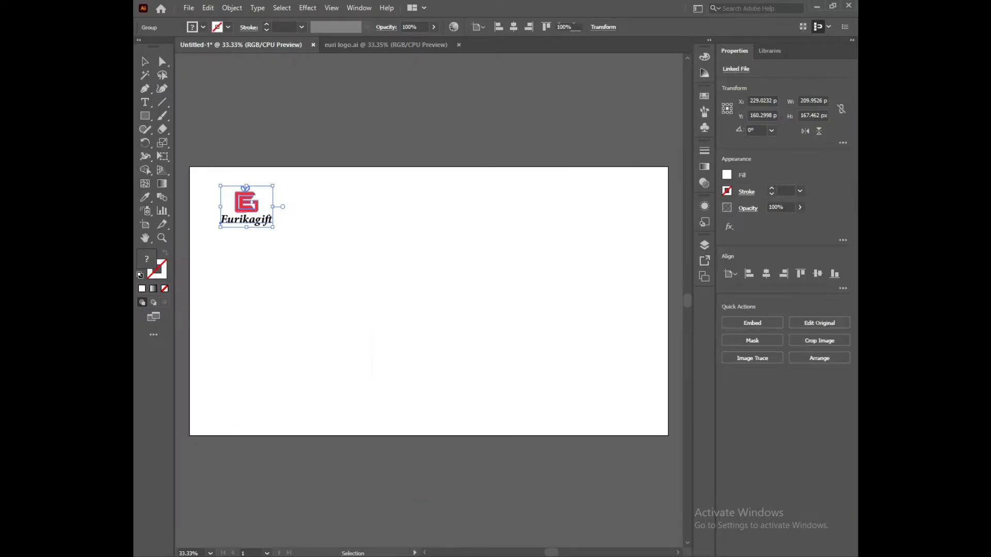
Embed the placed red tulip photo and rotate it to 270° so the tulip stands upright in landscape orientation
scroll(403, 375, down, 3)
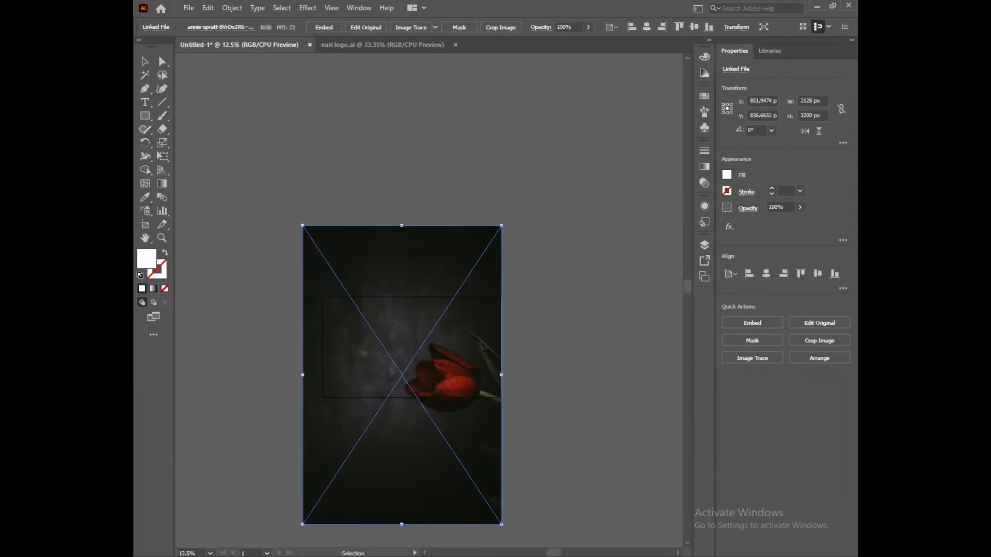
drag(518, 333, 413, 289)
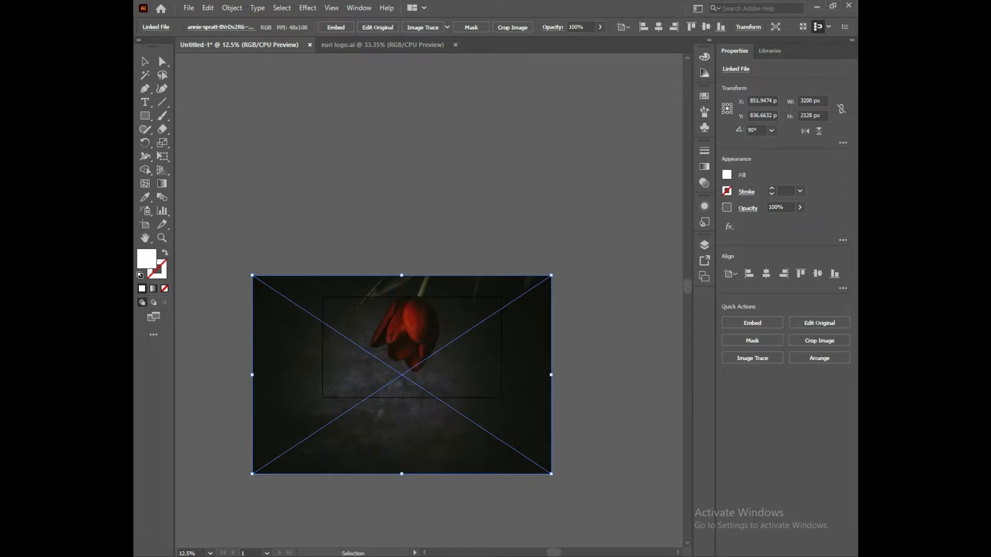
click(336, 27)
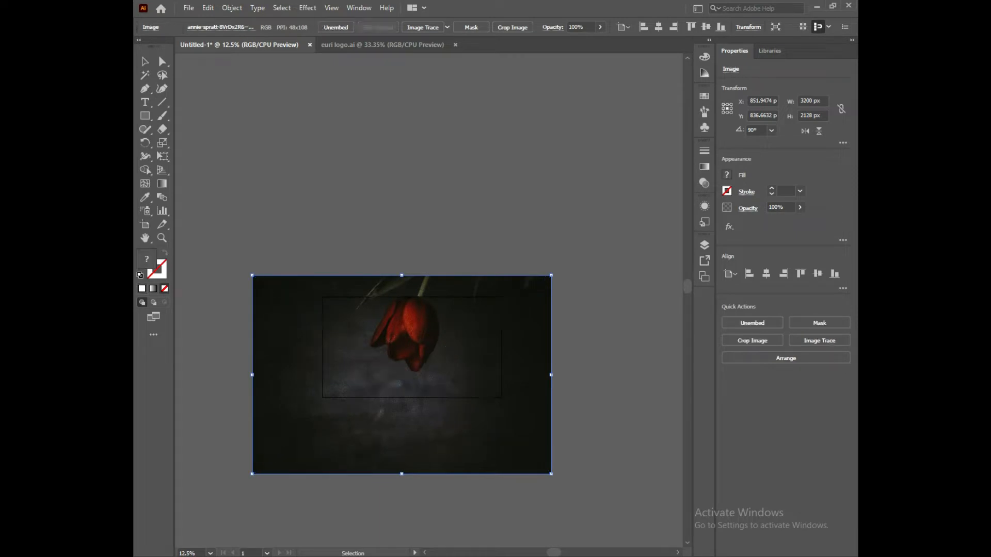
drag(557, 272, 324, 421)
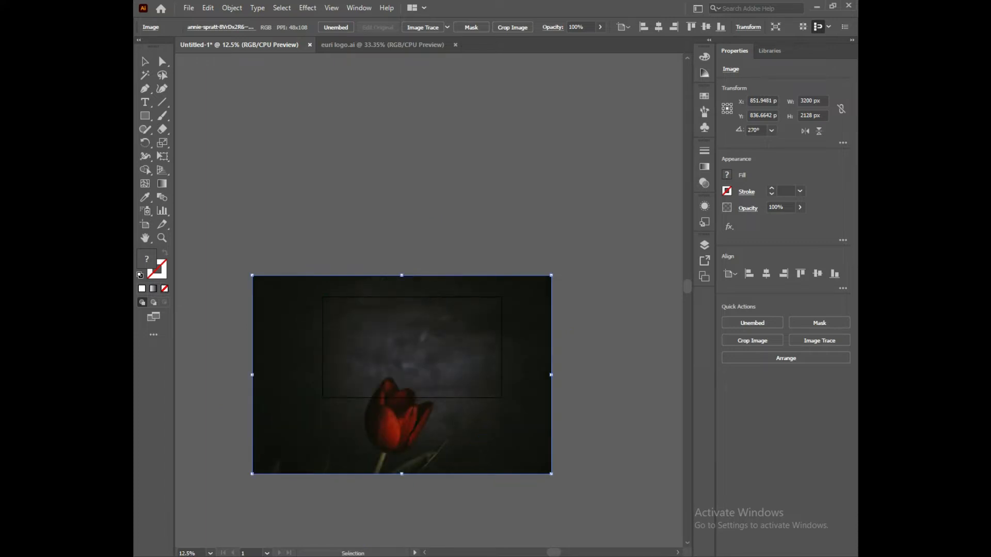
Scale the tulip photo proportionally to about 1962 by 1305 px so it covers the whole artboard
drag(551, 375, 500, 399)
scroll(455, 385, up, 1)
drag(441, 407, 446, 408)
scroll(445, 407, up, 2)
drag(515, 398, 453, 282)
drag(515, 353, 546, 372)
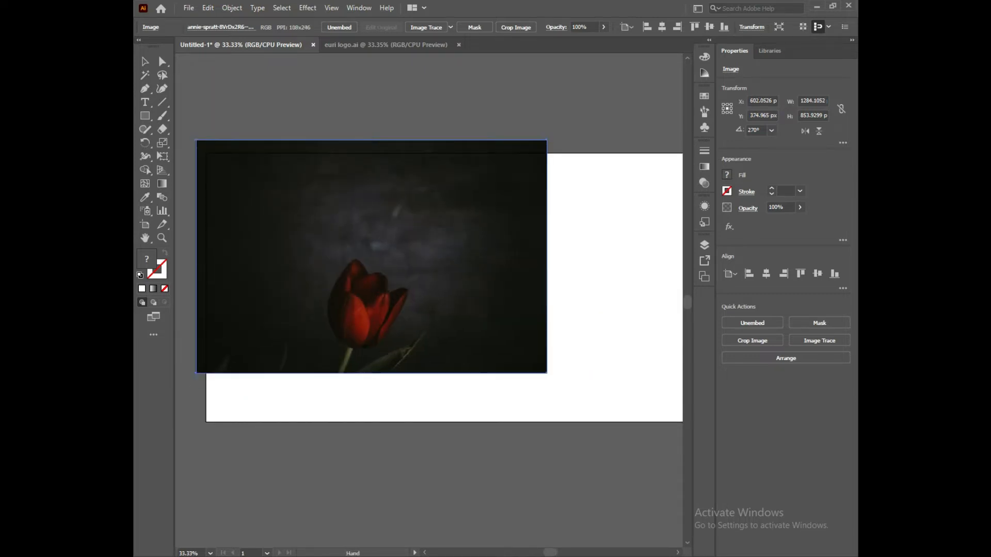
scroll(414, 330, down, 2)
drag(480, 351, 602, 395)
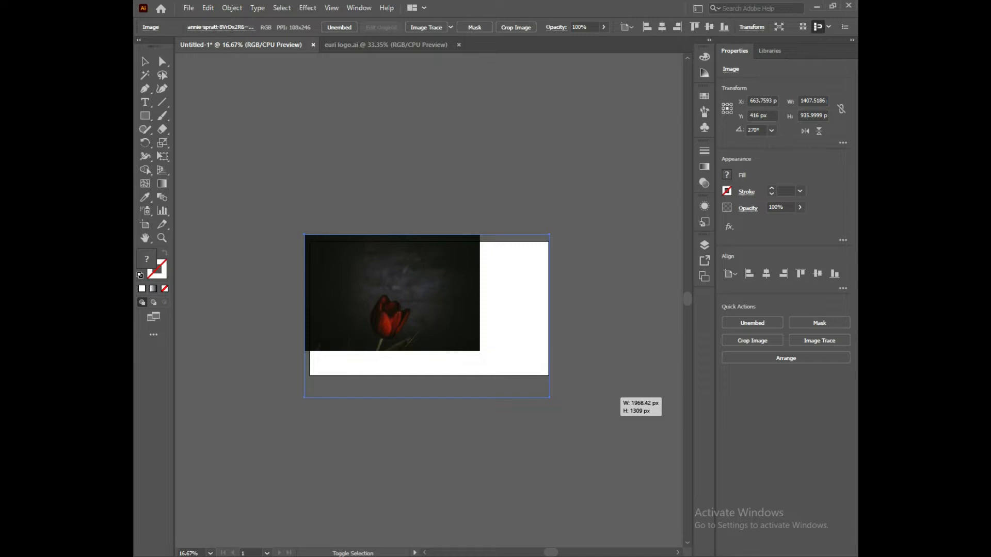
drag(602, 396, 602, 396)
Center the tulip photo horizontally on the artboard and align it to the artboard's bottom edge
scroll(558, 380, up, 1)
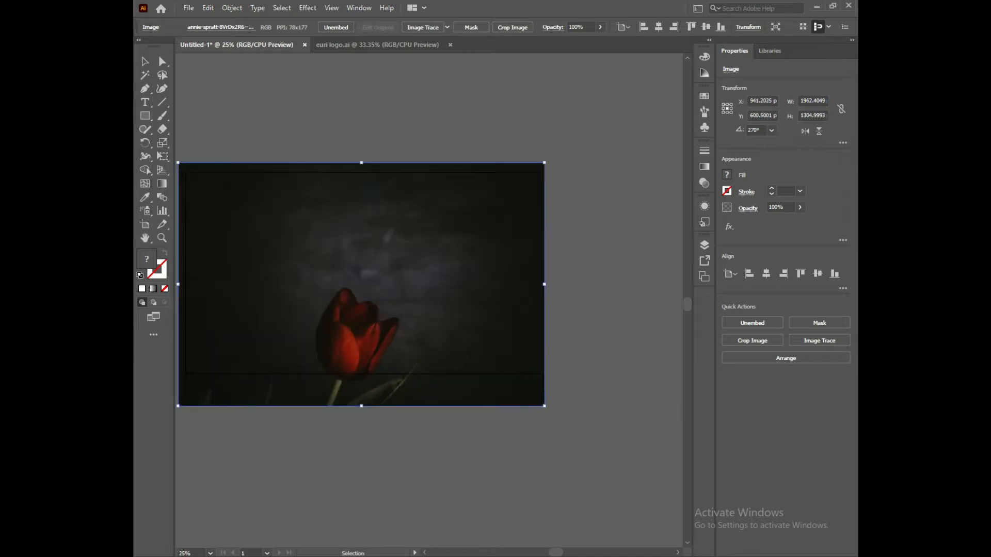
click(766, 274)
click(817, 273)
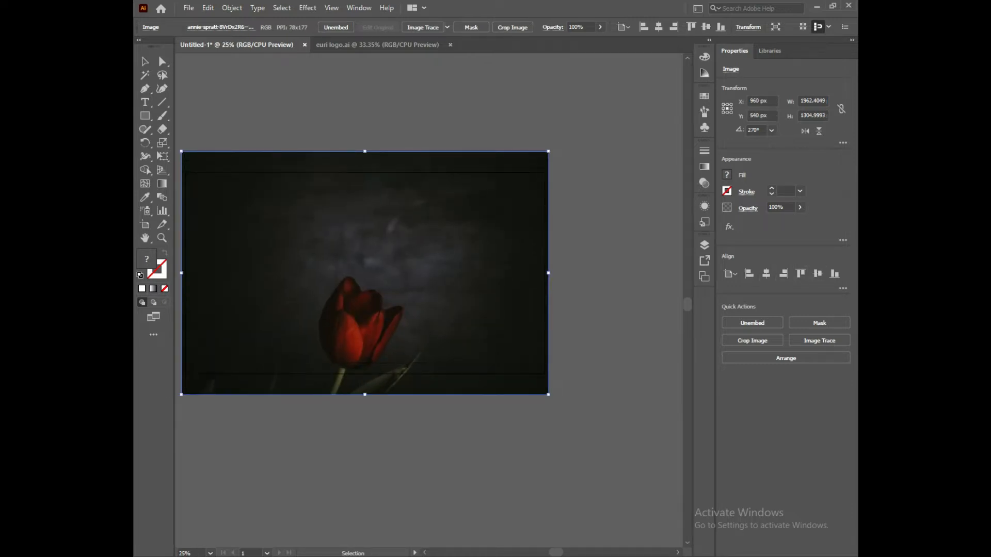
click(835, 273)
click(614, 331)
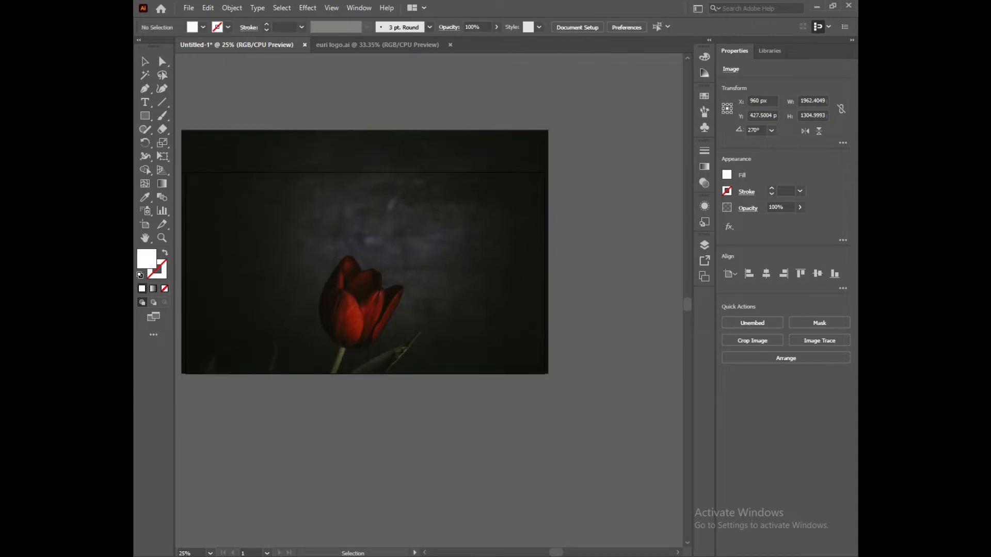
Send the tulip photo behind the Eurikagift logo in the stacking order
scroll(614, 330, left, 1)
key(space)
drag(408, 251, 429, 253)
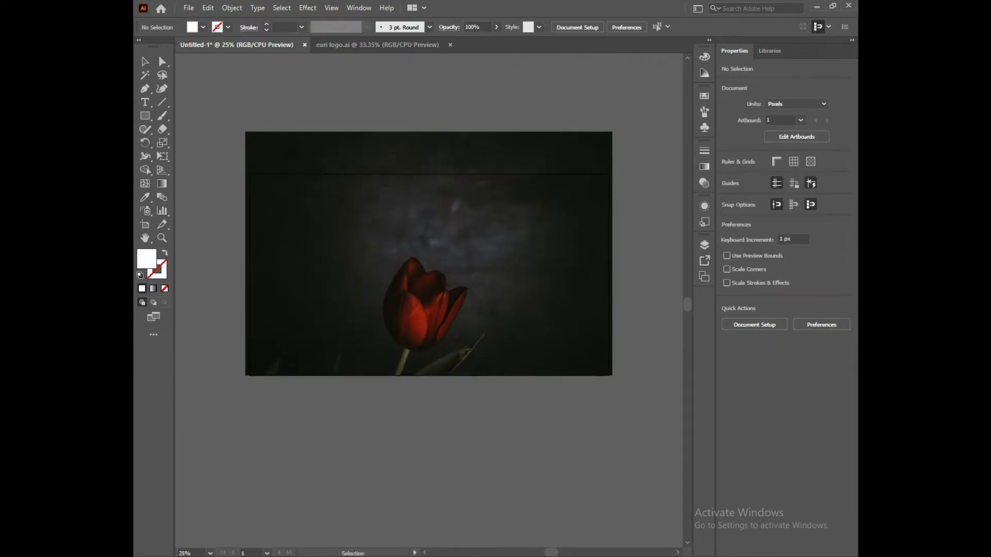
click(428, 254)
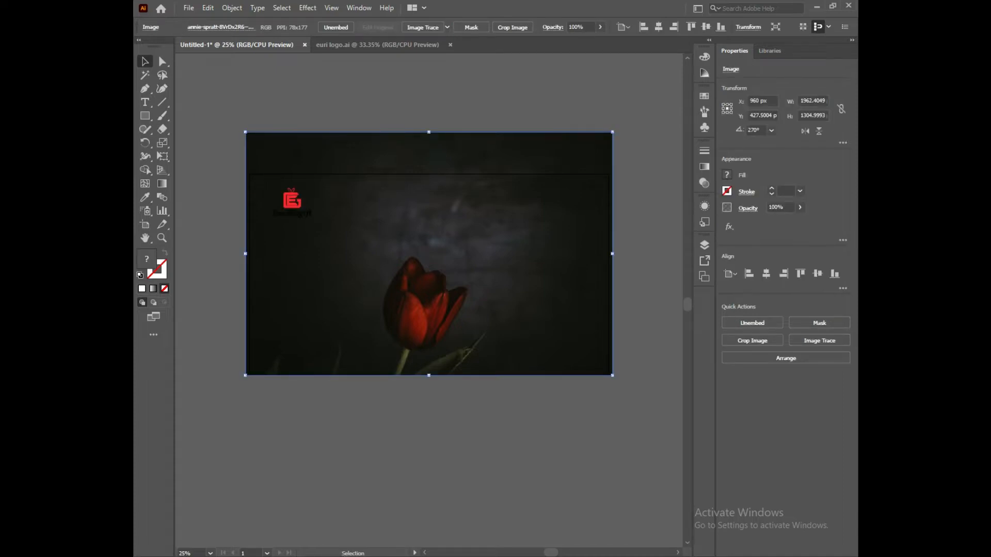
scroll(297, 202, up, 1)
key(space)
drag(298, 202, 309, 281)
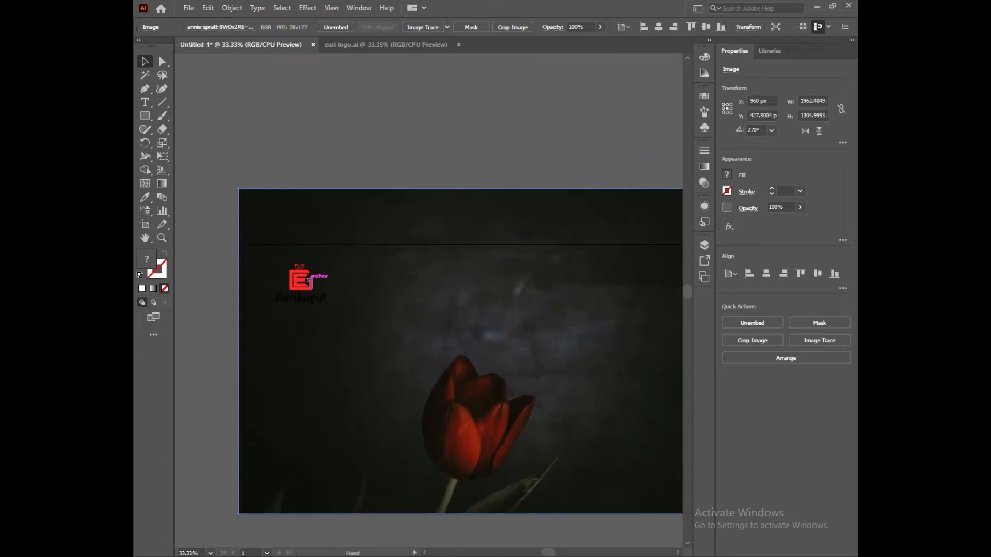
Draw a white rectangle of 323 by 491 px over the logo and raise its bottom midpoint into a ribbon notch
key(m)
drag(264, 189, 345, 311)
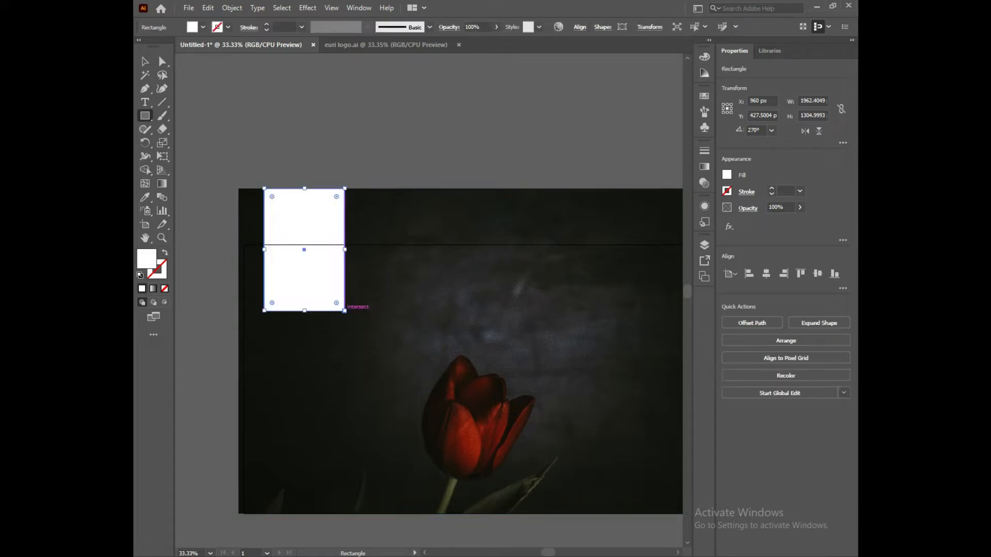
key(p)
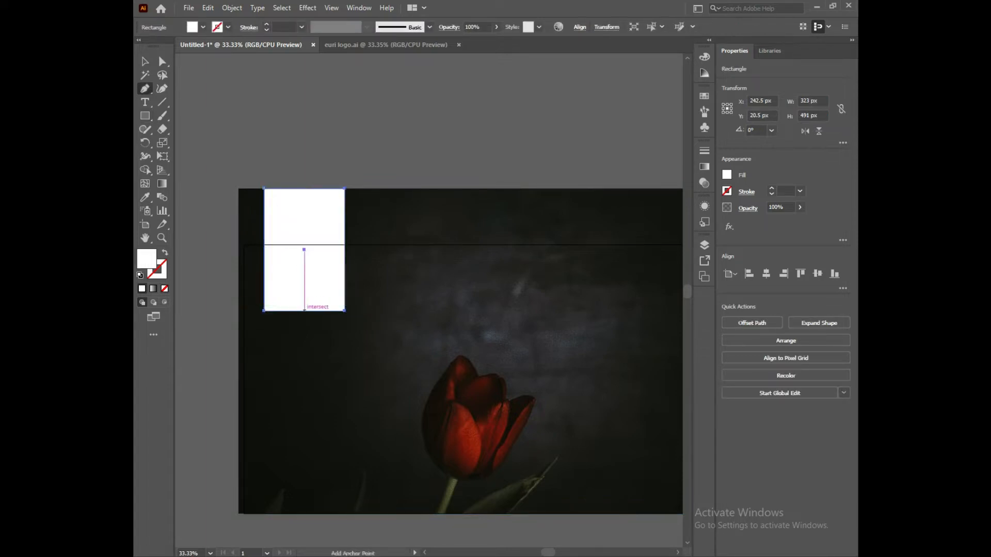
click(304, 310)
key(a)
click(304, 311)
drag(304, 311, 304, 296)
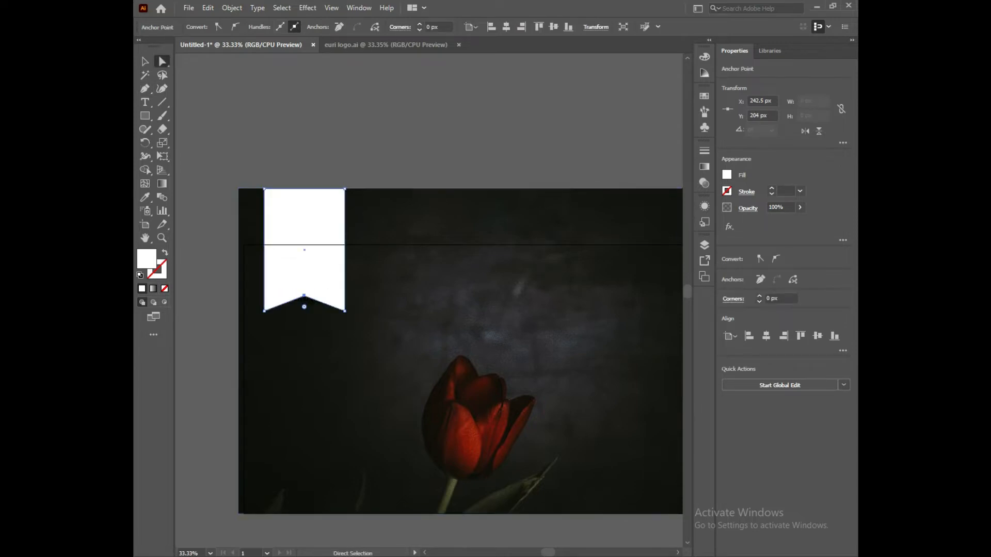
click(214, 289)
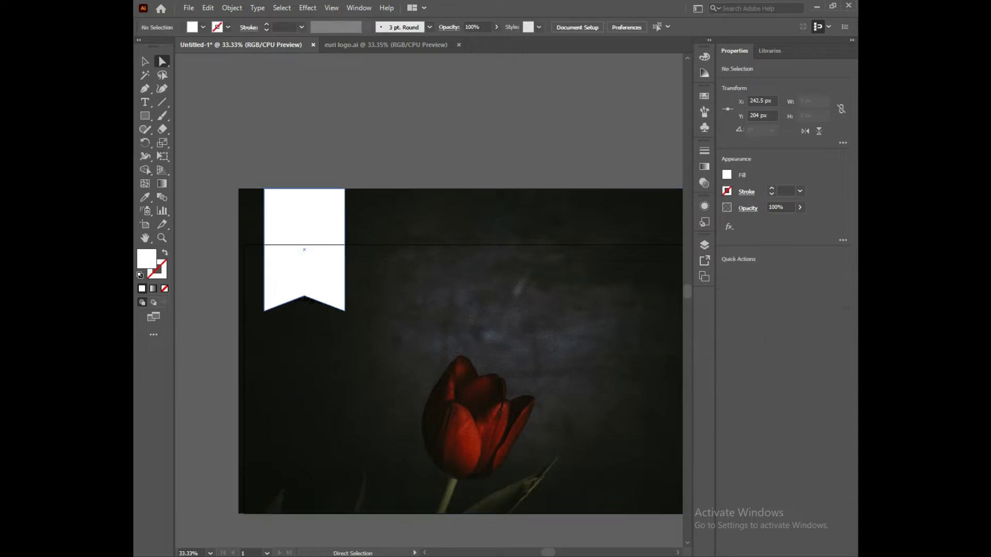
Align the white ribbon shape to the artboard's top edge
click(299, 273)
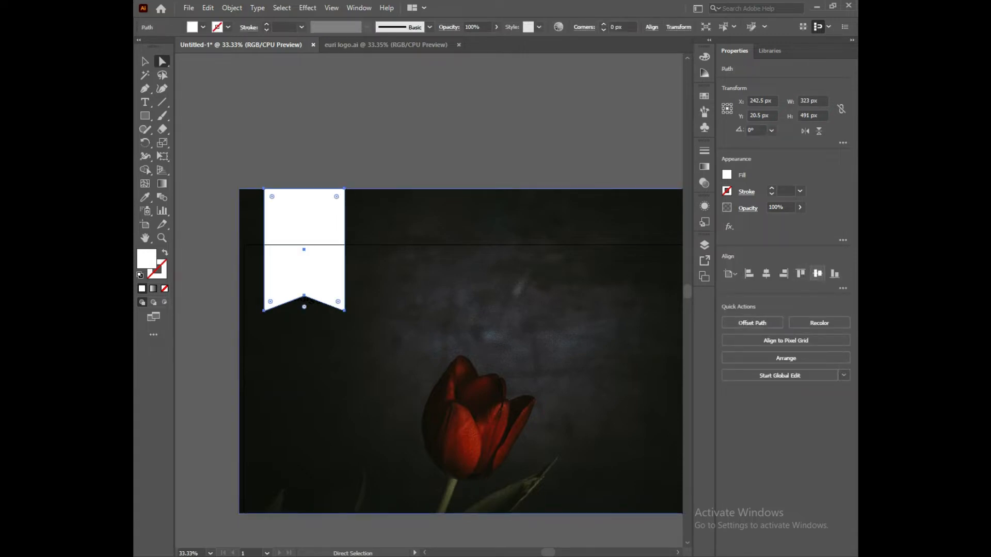
click(801, 274)
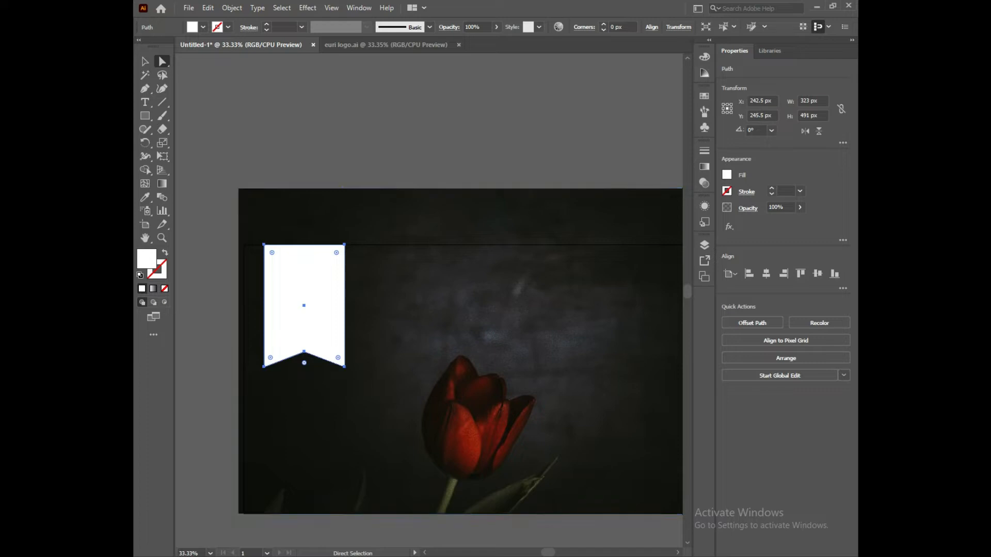
click(214, 304)
Select the hidden Eurikagift logo in Outline view and bring it in front of the white ribbon
key(ctrl+y)
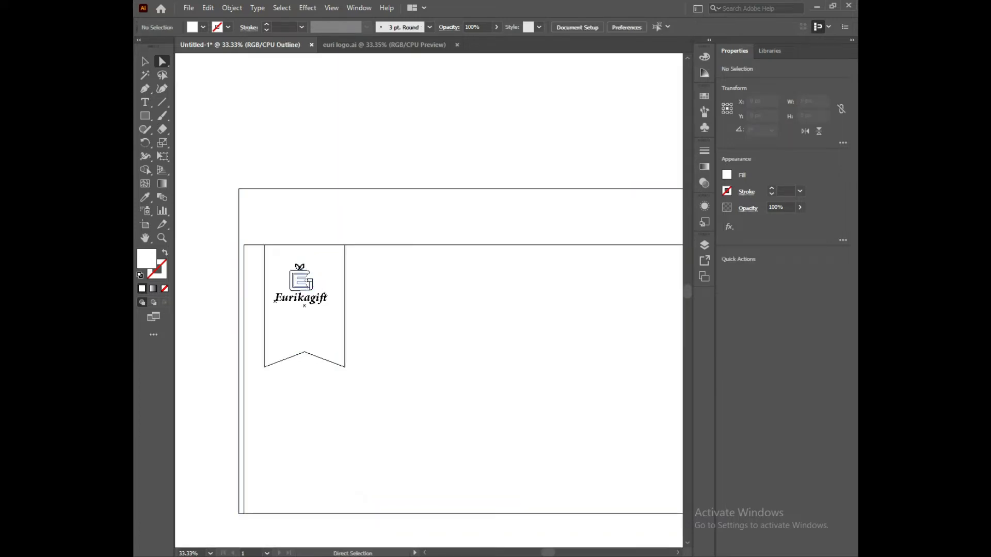
click(325, 297)
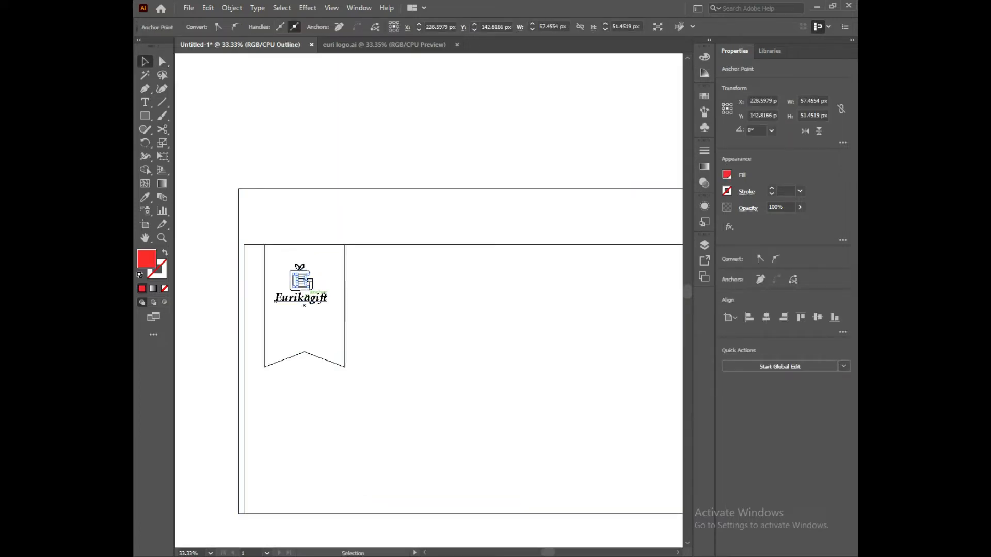
key(v)
click(382, 309)
click(313, 285)
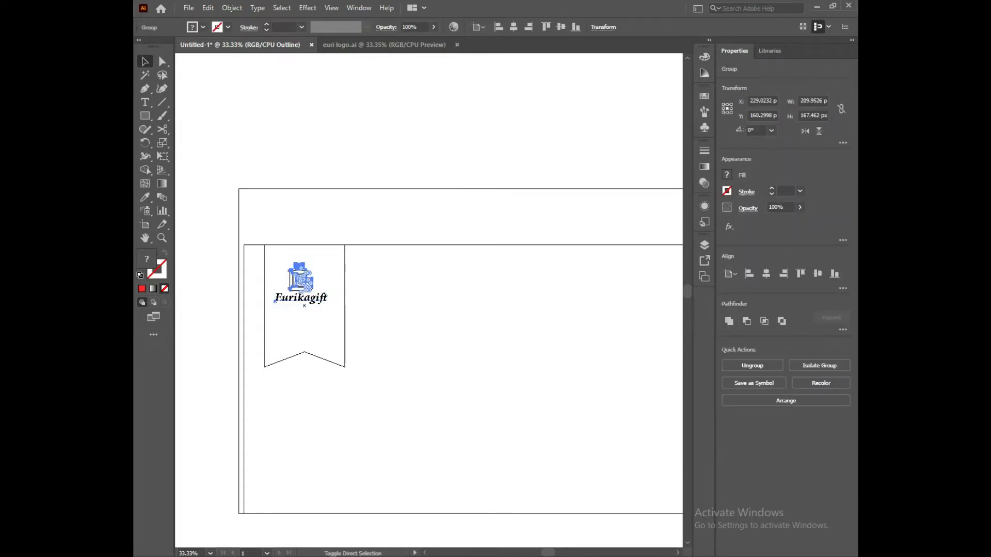
key(ctrl+y)
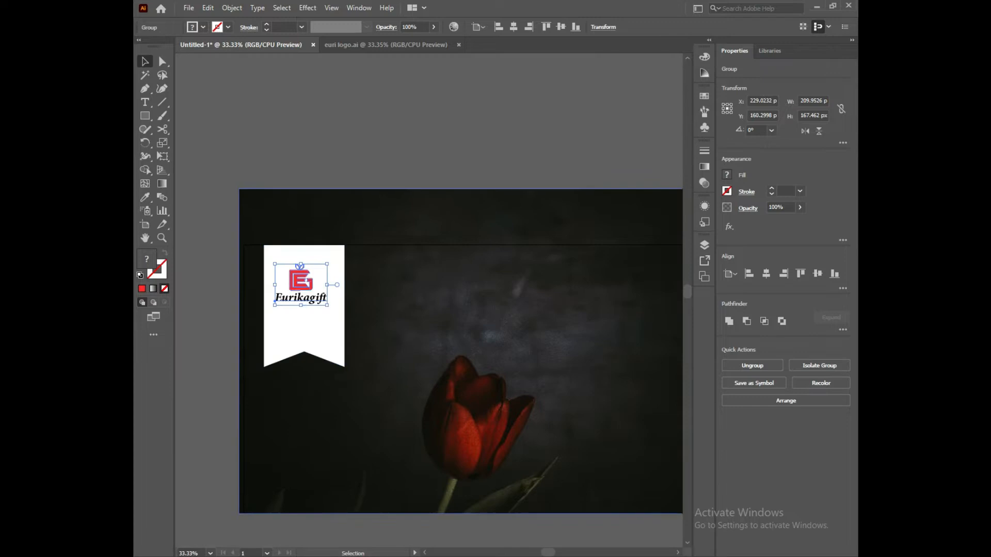
key(ctrl+shift+a)
Enlarge the Eurikagift logo to nearly fill the ribbon's width and reposition it on the ribbon
scroll(322, 300, up, 1)
drag(323, 298, 322, 333)
click(314, 293)
scroll(310, 293, up, 1)
drag(366, 300, 381, 302)
click(360, 379)
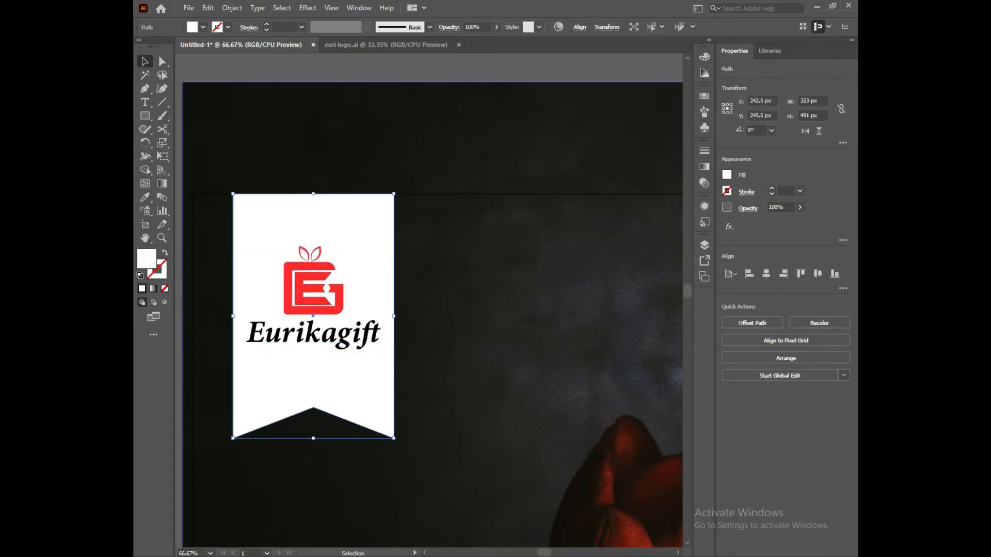
Resize the white ribbon to 301 by 385 px and center the logo vertically on it
drag(314, 439, 313, 386)
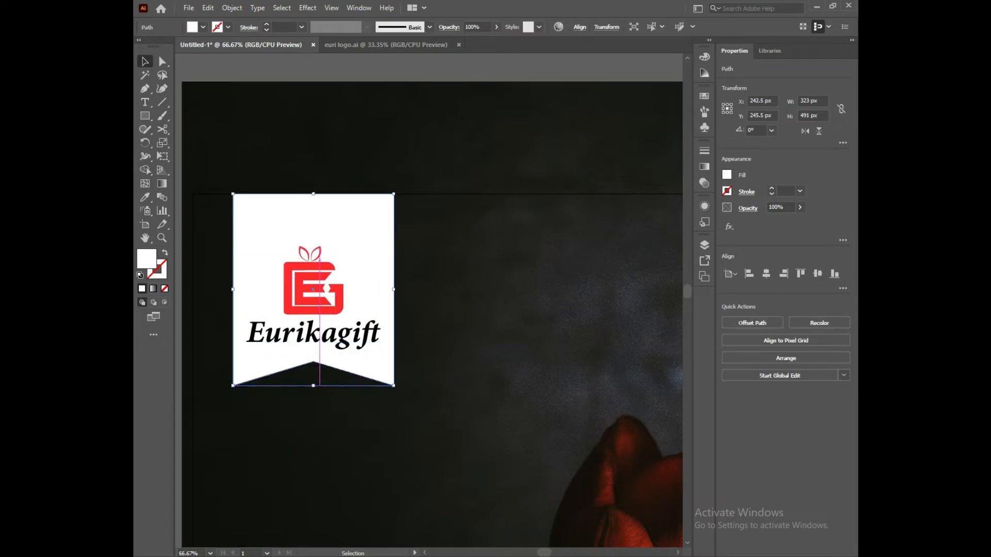
mouse_move(394, 289)
mouse_down()
mouse_move(331, 292)
mouse_move(331, 271)
mouse_move(388, 289)
mouse_up()
click(383, 283)
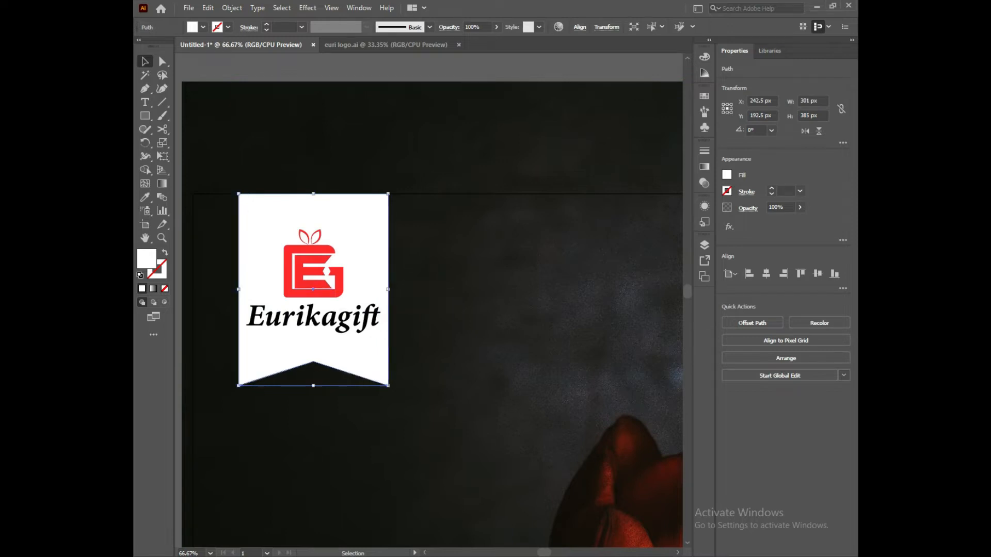
shift+click(344, 279)
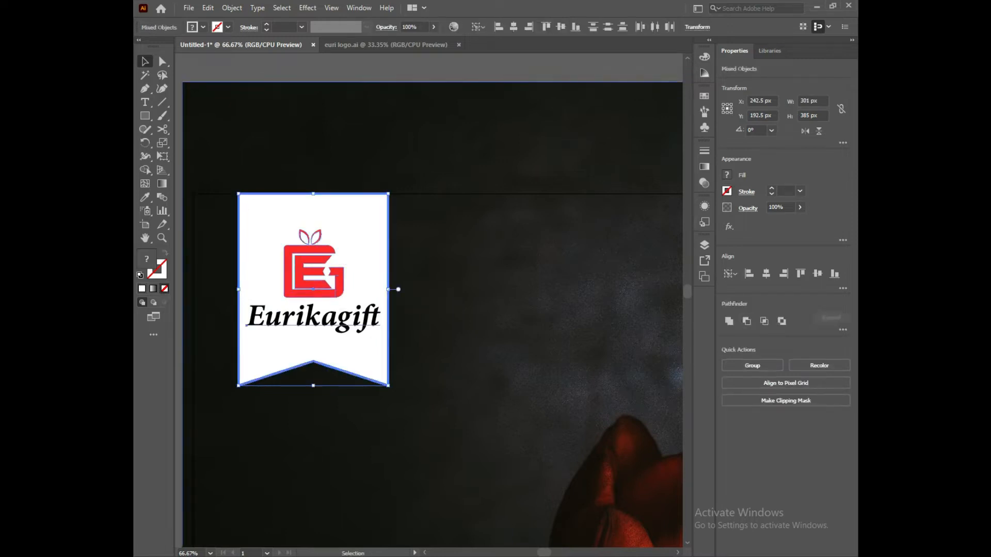
click(818, 274)
key(ctrl+minus)
key(ctrl+shift+a)
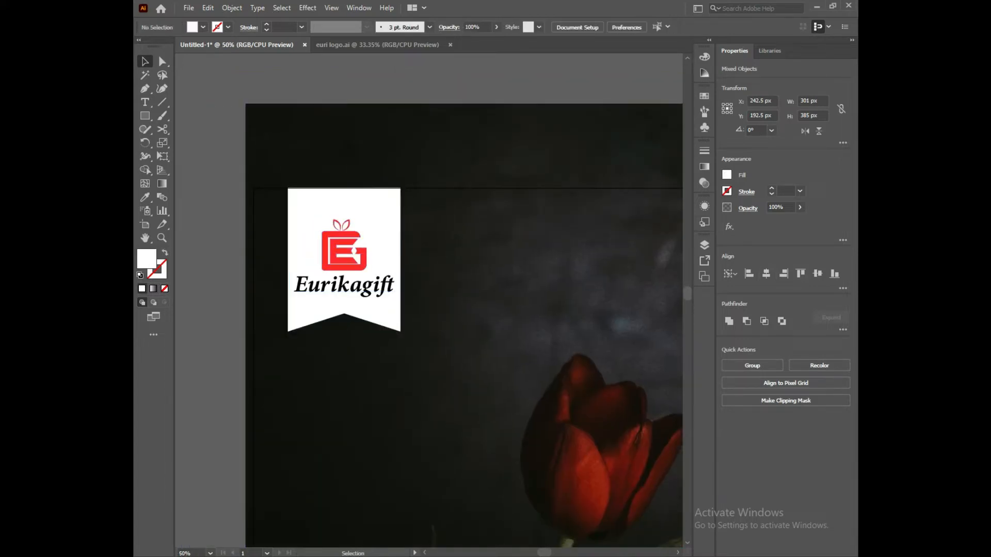
key(ctrl+0)
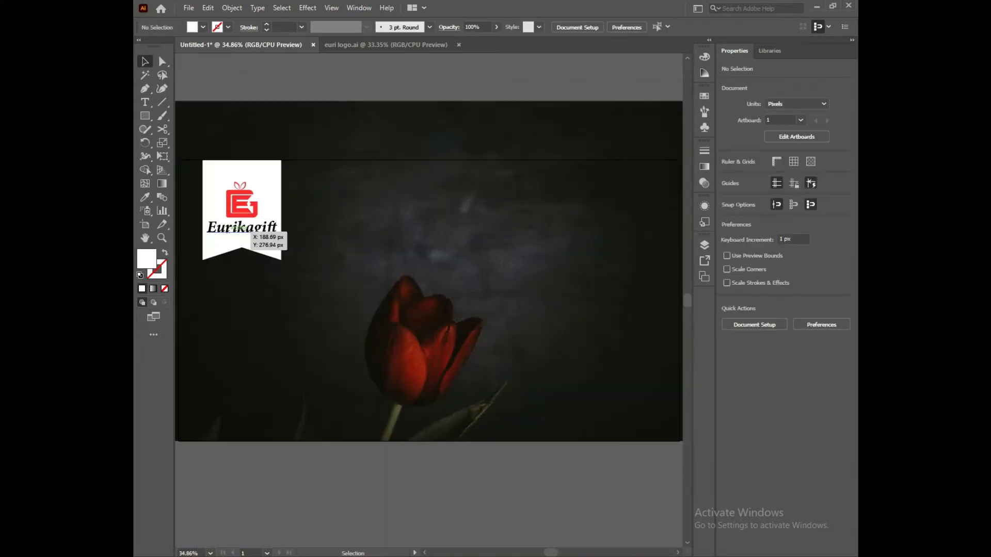
Bring in the open gift box image with confetti, embed it and scale it to about 832 by 788 px in the banner's lower-right corner
key(alt+Tab)
drag(261, 354, 438, 550)
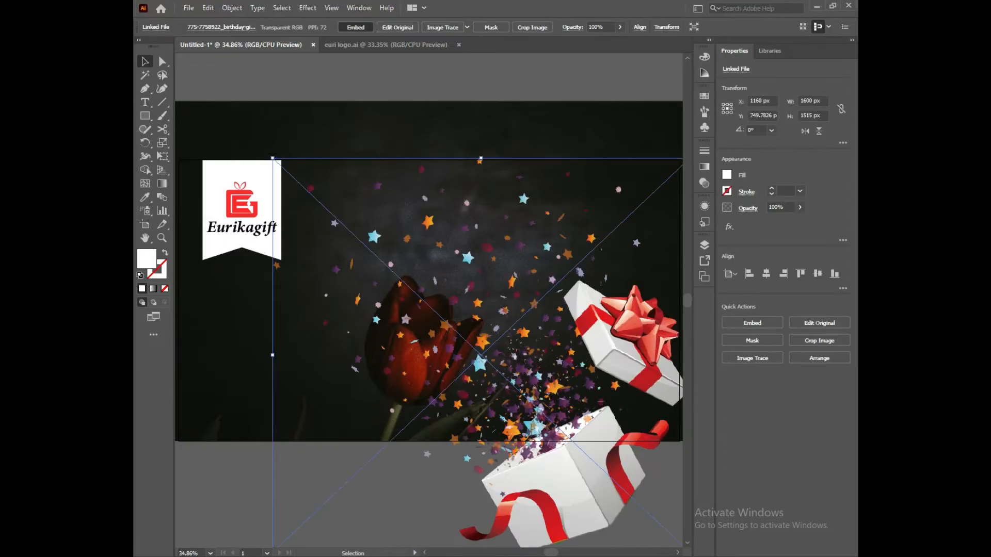
key(ctrl+minus)
key(ctrl+minus)
key(ctrl+minus)
drag(522, 459, 427, 369)
drag(417, 331, 510, 368)
click(562, 379)
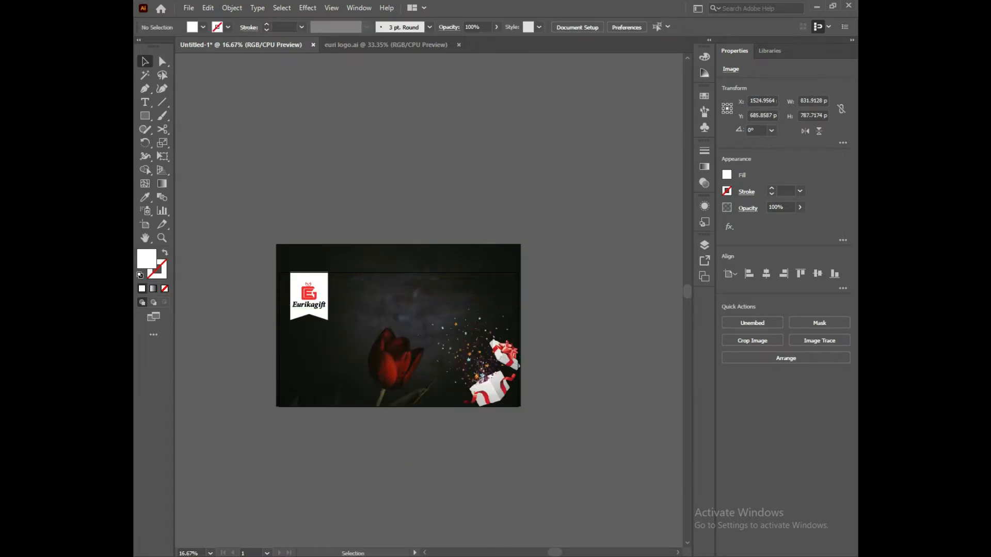
Create a 1920 by 1080 px rectangle and center it horizontally and vertically on the artboard
key(ctrl+0)
click(385, 340)
scroll(384, 341, down, 3)
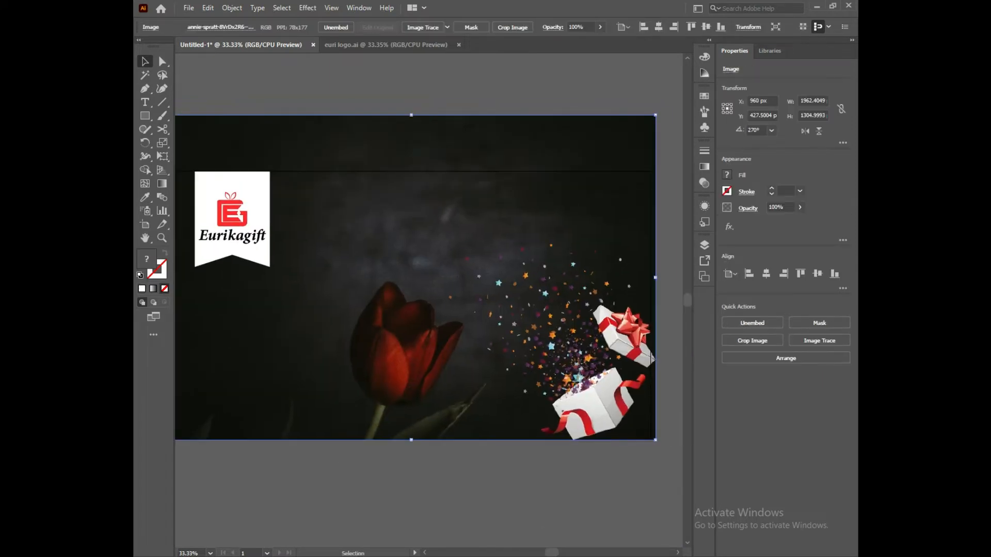
key(m)
click(523, 348)
text(1920)
key(Tab)
text(1)
key(Return)
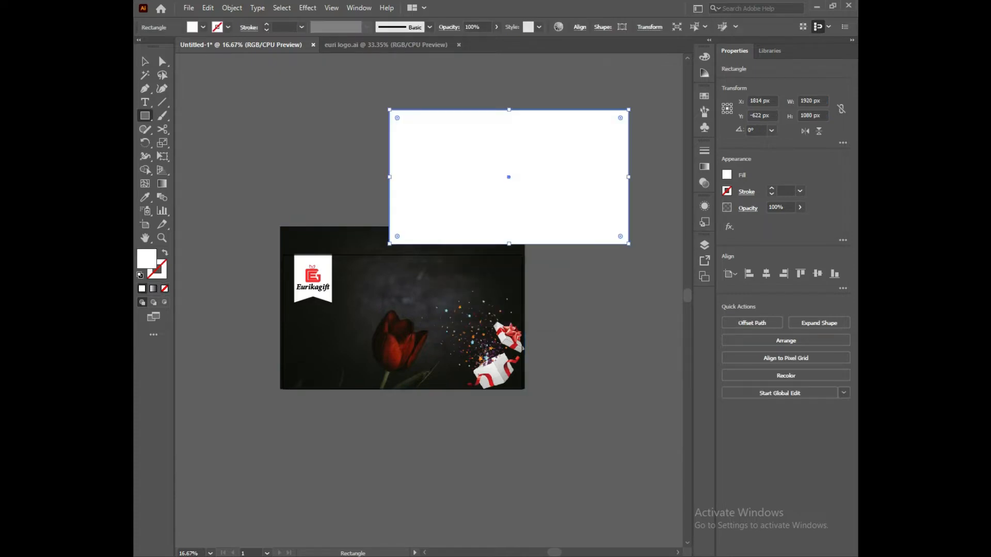
click(766, 273)
click(818, 273)
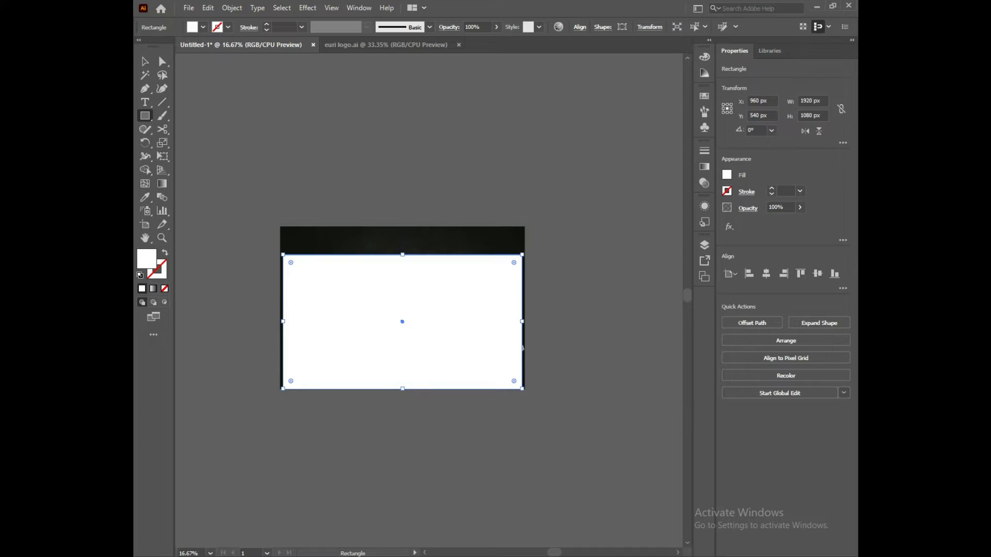
Choose dark red 7A0000 and swap the rectangle's fill and stroke so the fill is dark red and the stroke white
double_click(161, 274)
click(490, 283)
key(Return)
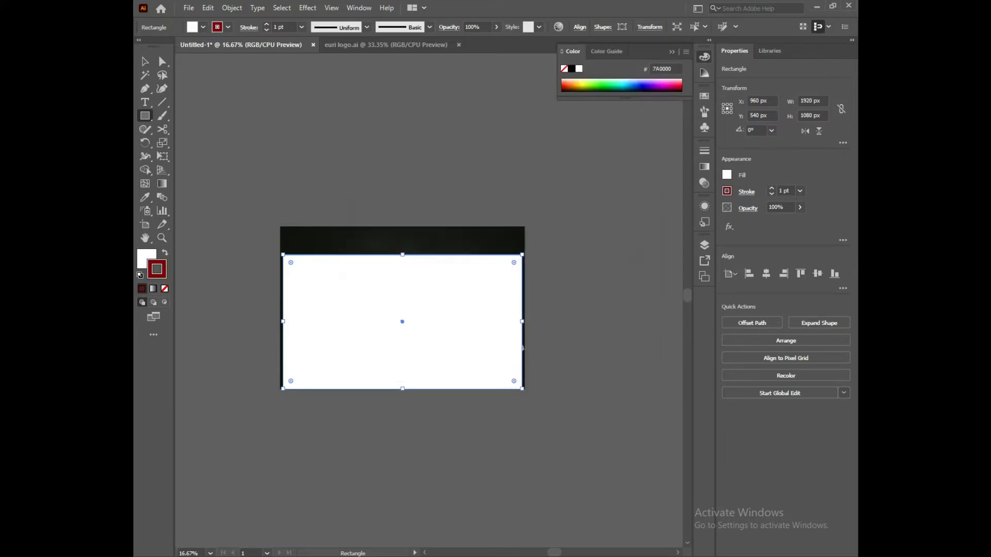
key(shift+x)
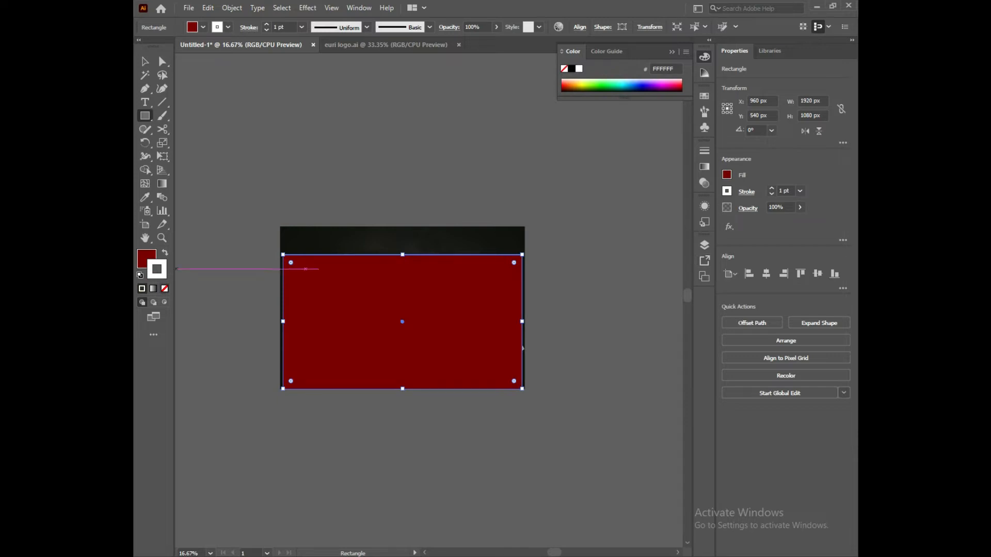
Remove the dark red rectangle's stroke and set its blending mode to Screen over the banner artwork
key(slash)
key(v)
key(x)
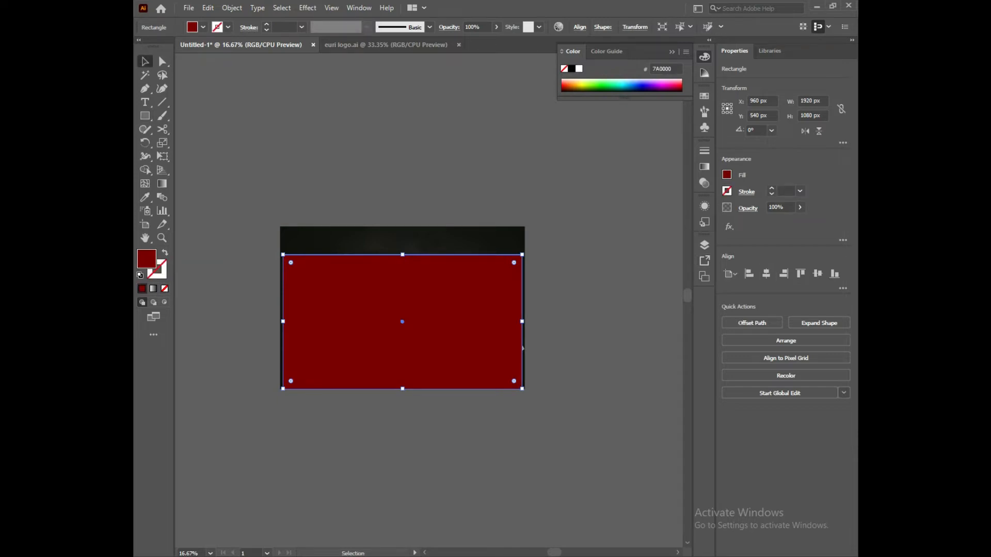
click(748, 208)
click(659, 228)
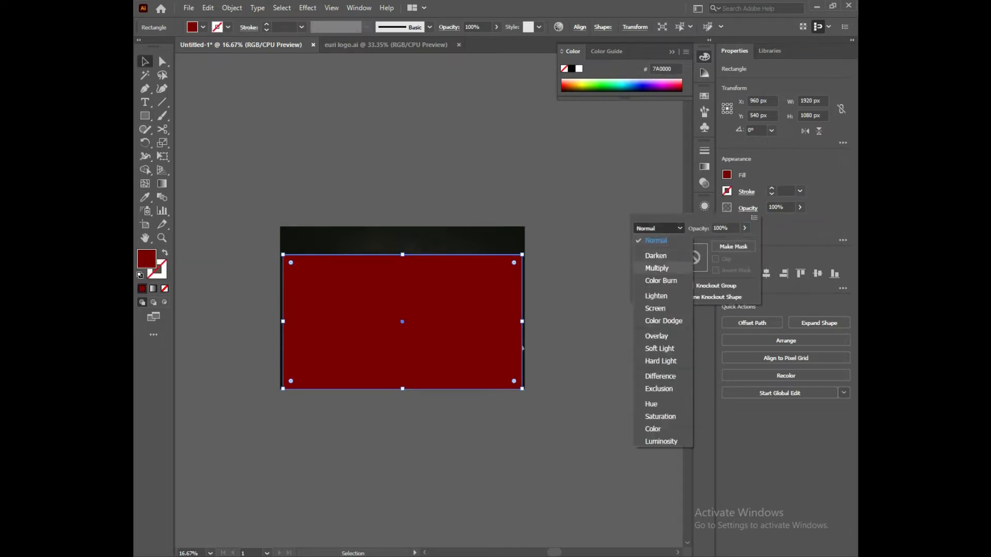
click(658, 268)
click(659, 228)
click(659, 308)
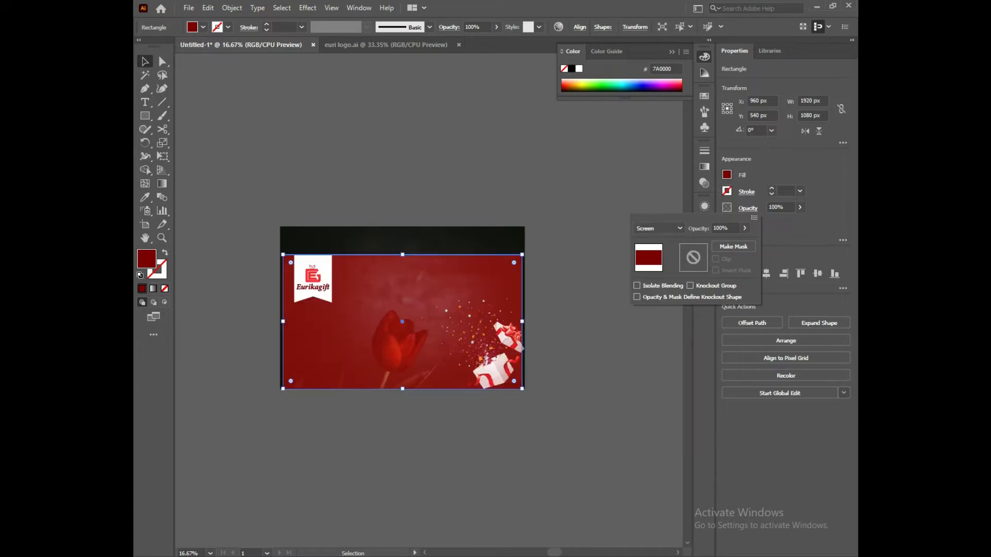
Lower the opacity of the dark tulip background image to about 70%
click(403, 241)
click(800, 208)
drag(801, 221, 780, 221)
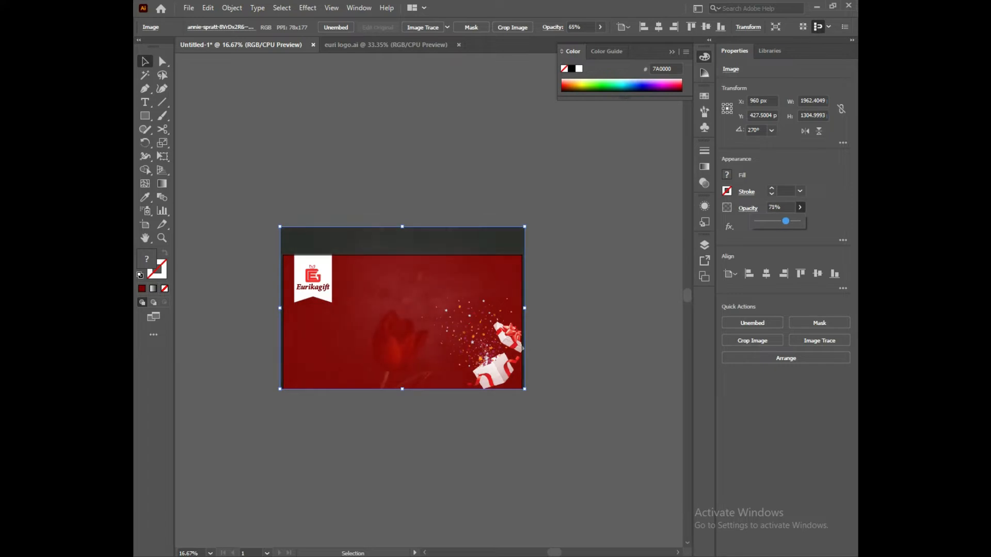
click(594, 232)
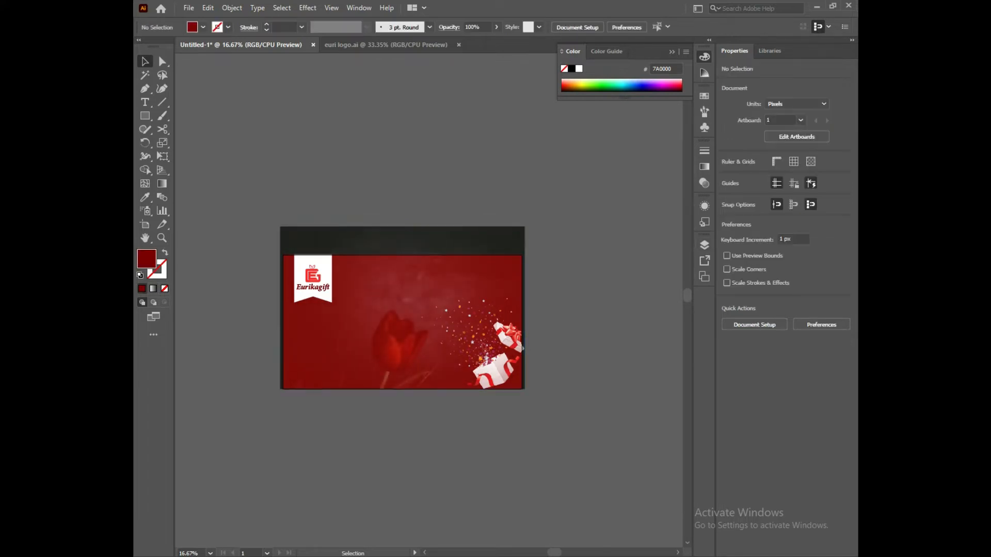
Bring in the watch image watches_PNG9858, scale it down to about 574 by 993 px and embed it
key(ctrl+0)
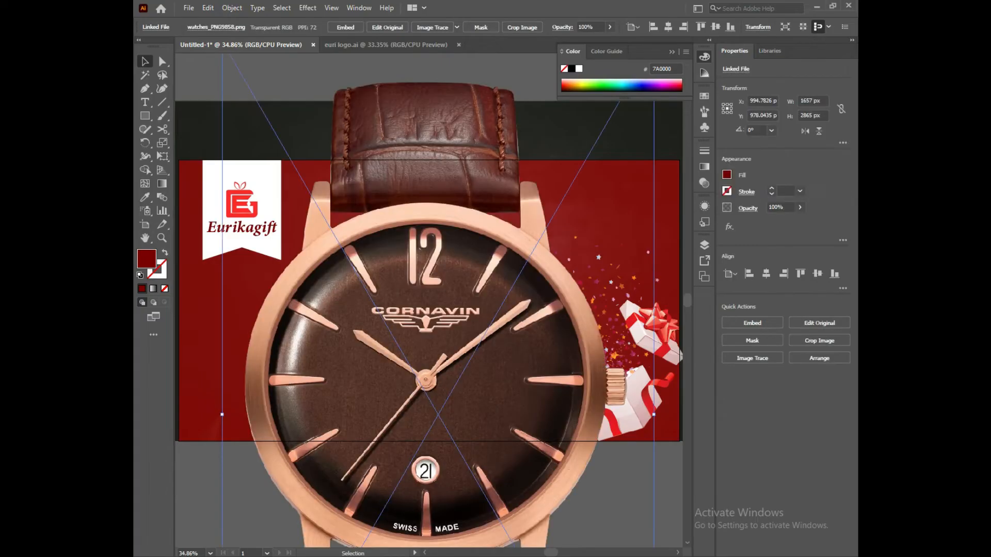
key(ctrl+minus)
key(ctrl+minus)
key(ctrl+minus)
key(ctrl+minus)
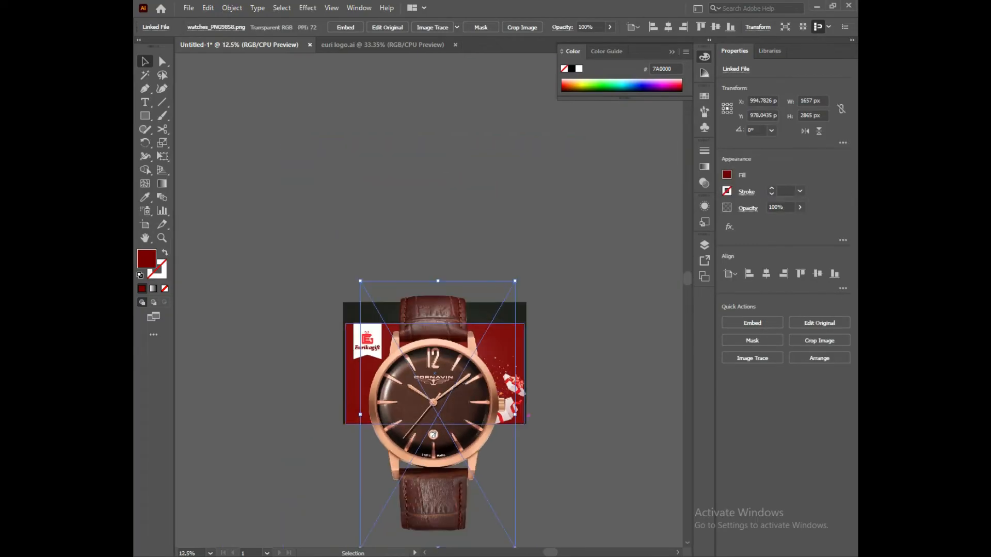
drag(515, 415, 466, 415)
click(346, 27)
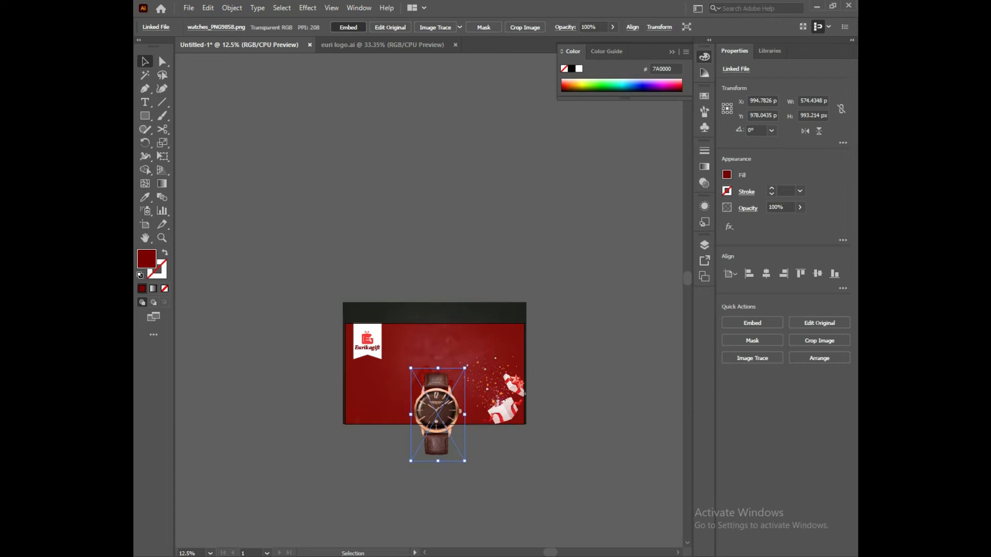
Position the watch inside the banner just right of its center, sized about 579 by 1000 px
key(ctrl+plus)
key(ctrl+plus)
drag(491, 353, 462, 334)
drag(471, 273, 511, 257)
drag(438, 319, 495, 329)
drag(540, 266, 569, 245)
click(547, 465)
scroll(536, 422, up, 2)
drag(476, 265, 502, 329)
drag(502, 329, 487, 317)
scroll(485, 319, down, 1)
Create an ellipse about 280 by 55 px below the watch and fill it with near-black 020202
click(426, 468)
key(l)
drag(424, 467, 494, 481)
scroll(494, 480, up, 3)
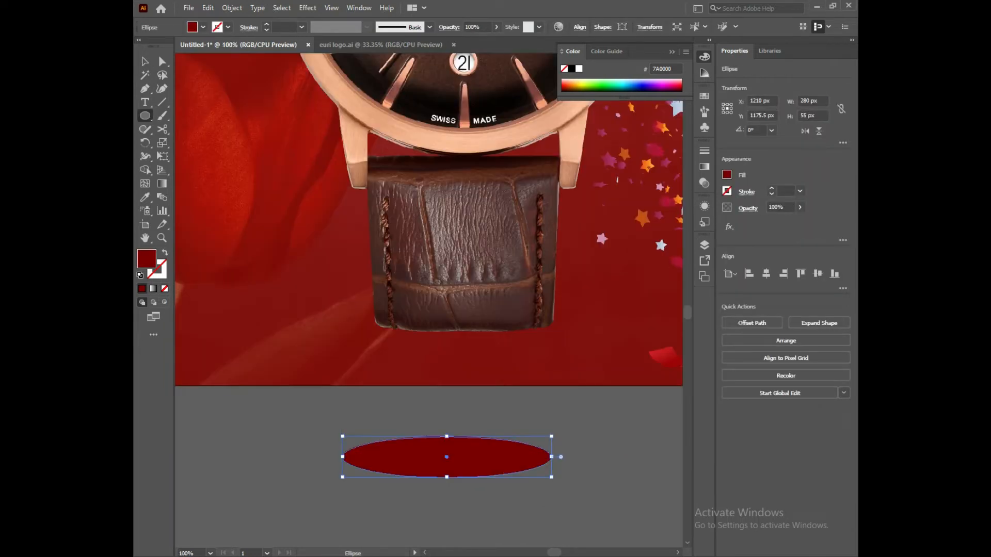
double_click(146, 259)
drag(405, 237, 367, 348)
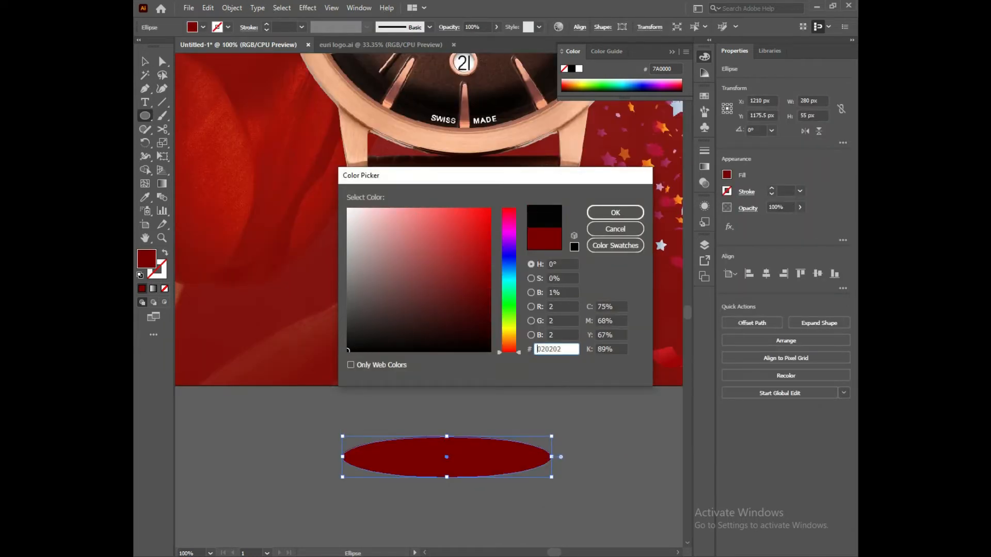
key(Return)
Place the black ellipse behind the lower end of the watch strap and lock the watch image
key(v)
drag(494, 450, 494, 330)
drag(494, 381, 517, 376)
key(ctrl+[)
key(ctrl+z)
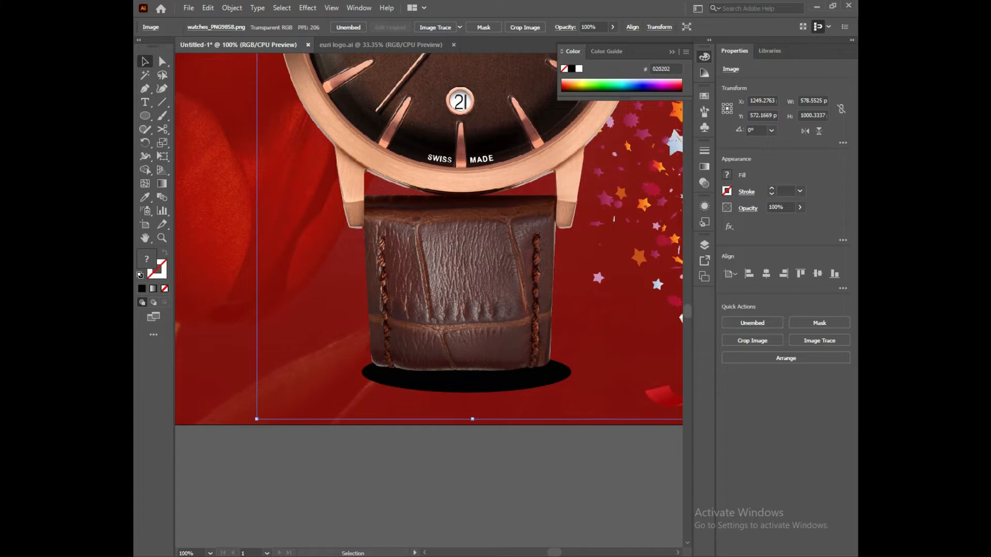
key(ctrl+2)
Reshape the black ellipse so its ends and lower curve follow the bottom edge of the watch strap
click(518, 377)
drag(571, 372, 558, 362)
drag(517, 393, 533, 398)
drag(559, 362, 555, 363)
drag(534, 397, 534, 390)
mouse_move(356, 373)
mouse_down()
mouse_move(376, 372)
mouse_move(368, 364)
mouse_up()
drag(460, 393, 431, 389)
click(436, 450)
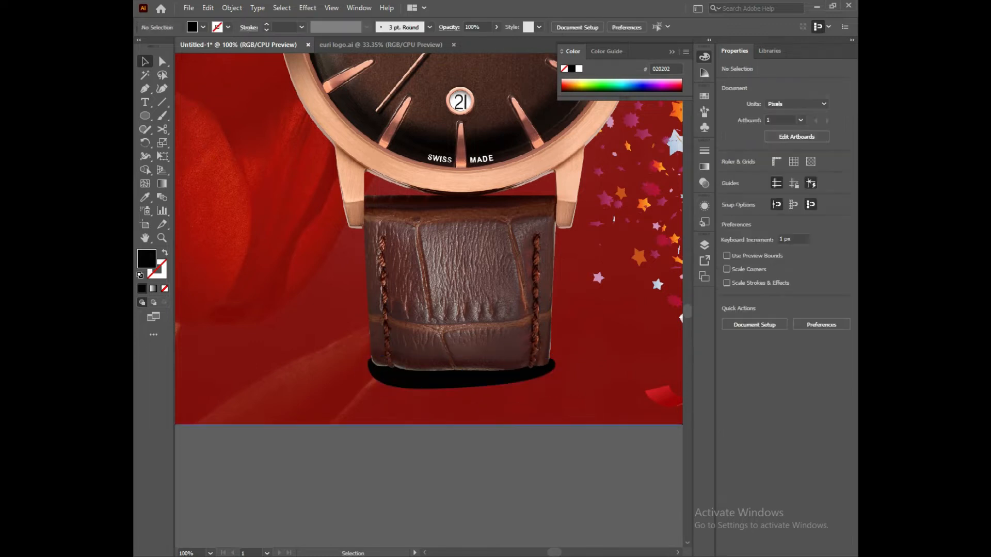
Apply a Gaussian Blur to the shadow shape under the strap and recolor it dark grey 353535
click(459, 379)
click(307, 7)
mouse_move(320, 188)
click(454, 189)
drag(484, 269, 478, 270)
click(487, 296)
double_click(147, 259)
drag(350, 332, 346, 323)
click(615, 213)
Nudge the blurred strap shadow 10 px left and 1 px down
click(460, 450)
click(459, 379)
key(Left)
key(Left)
key(Left)
key(Left)
key(Left)
key(Left)
key(Left)
key(Left)
key(Left)
key(Left)
key(Down)
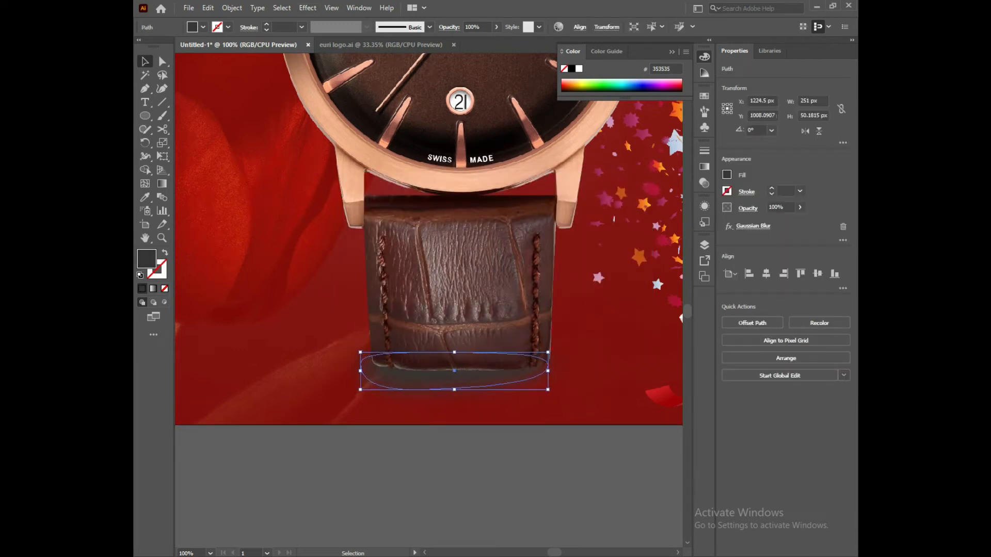
Extend the right end of the strap shadow slightly outward
click(502, 454)
key(ctrl+0)
scroll(503, 454, up, 4)
click(490, 336)
drag(628, 314, 636, 317)
key(ctrl+shift+a)
key(ctrl+0)
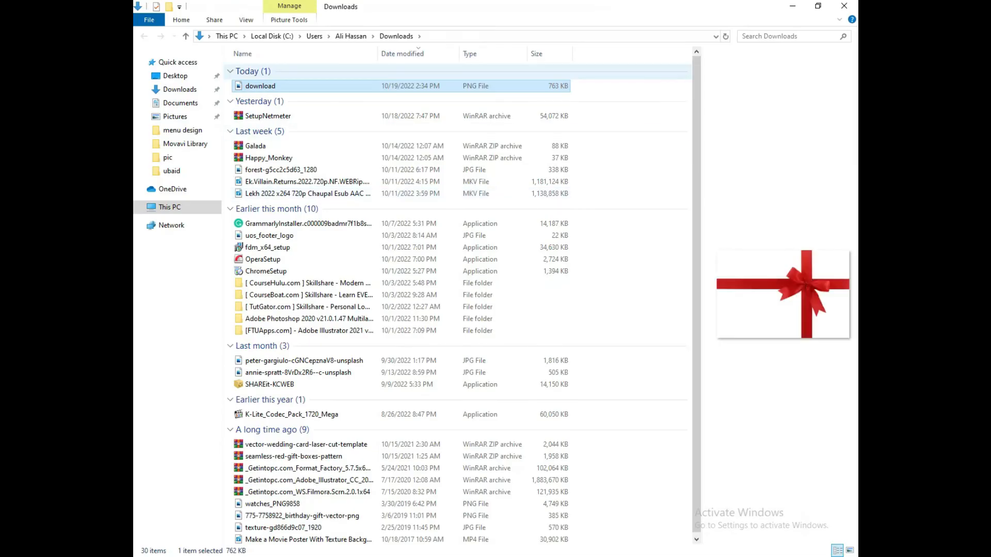
Bring the red ribbon bow image download.png into the banner, rotate it 90° and embed it
drag(273, 86, 456, 431)
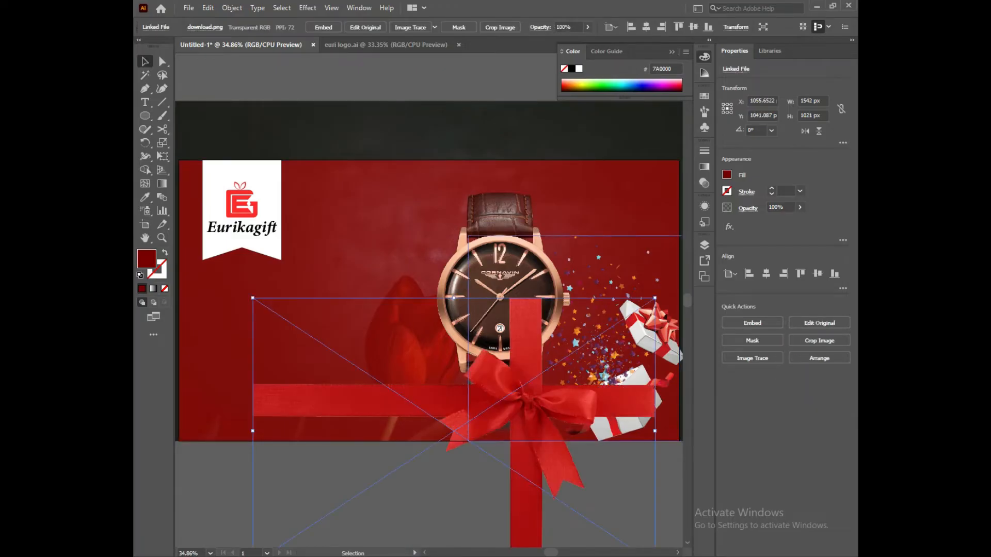
drag(660, 430, 447, 252)
click(335, 27)
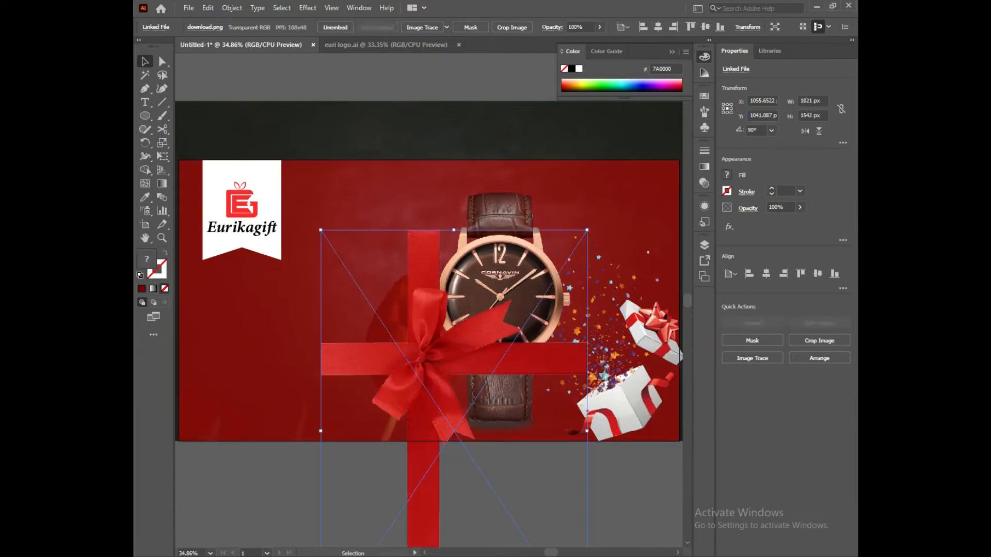
Turn the ribbon bow upside down, scale it down and align it with the banner's upper-left corner, behind the logo
drag(447, 359, 369, 286)
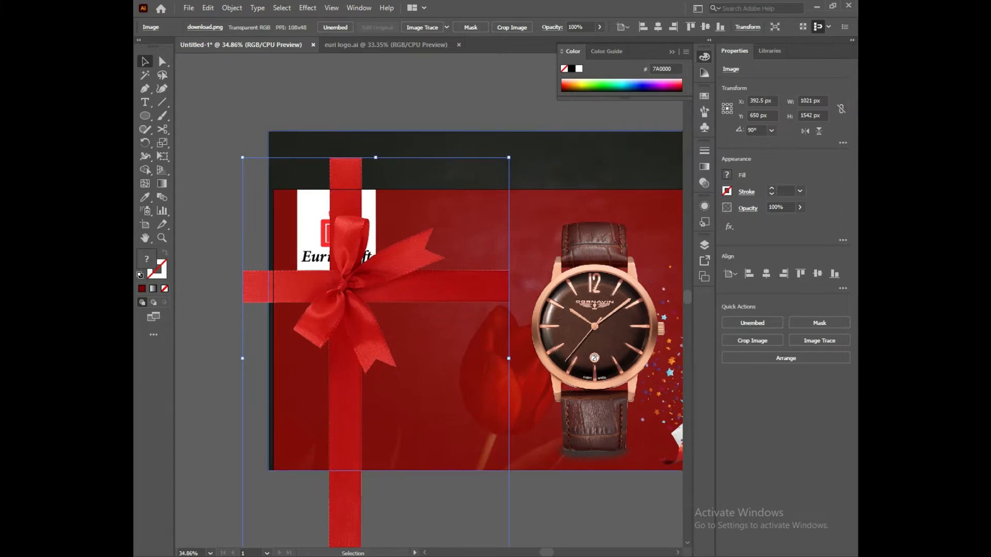
drag(378, 151, 337, 487)
drag(509, 359, 476, 358)
drag(405, 382, 408, 365)
drag(451, 391, 447, 391)
key(ctrl+shift+a)
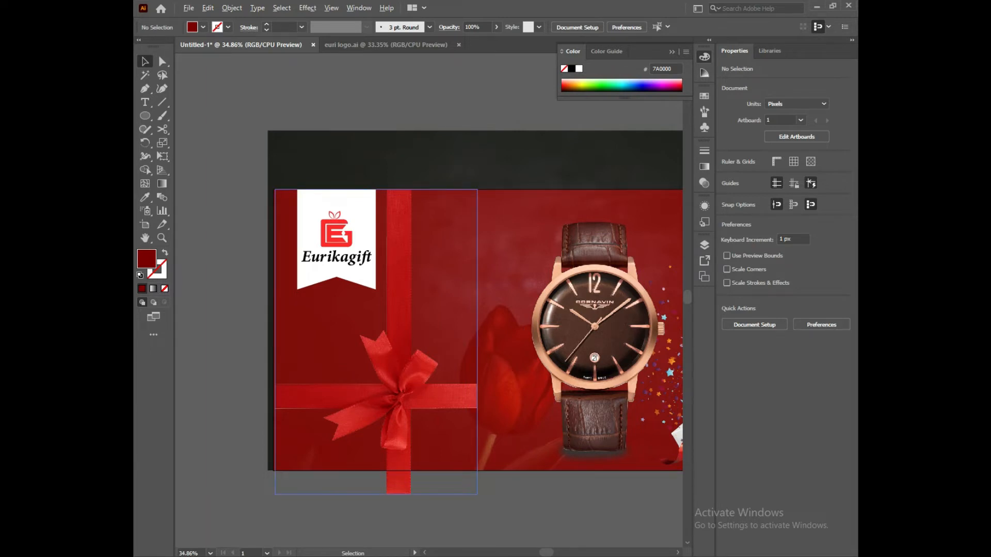
Try to extend the ribbon's right end with a rectangle about 139 by 94 px matching the ribbon's height
scroll(474, 405, up, 5)
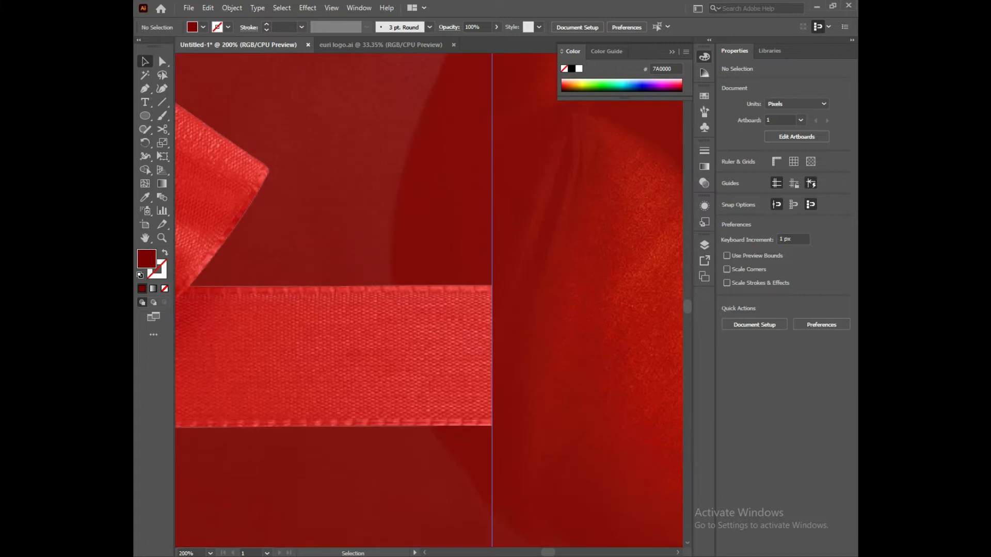
scroll(429, 301, down, 4)
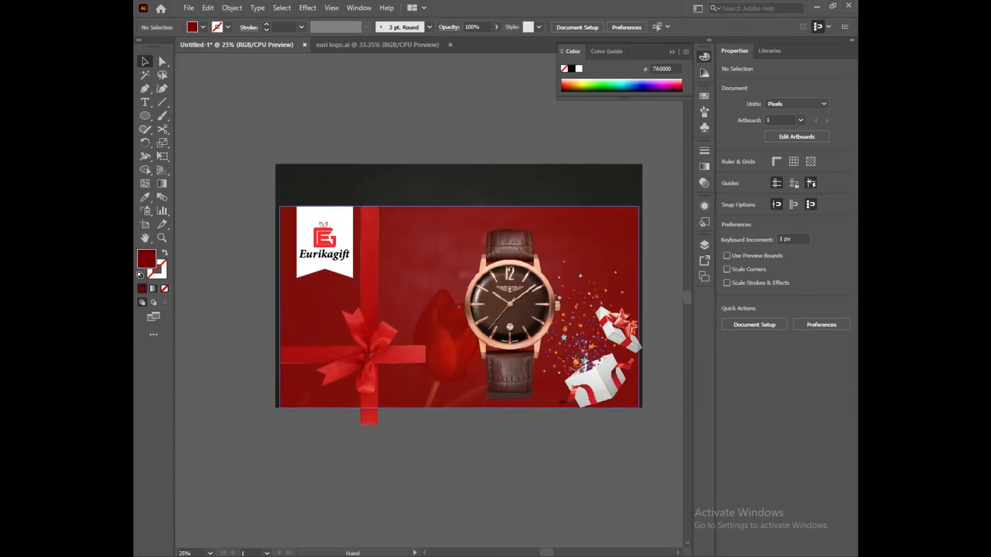
scroll(423, 365, up, 2)
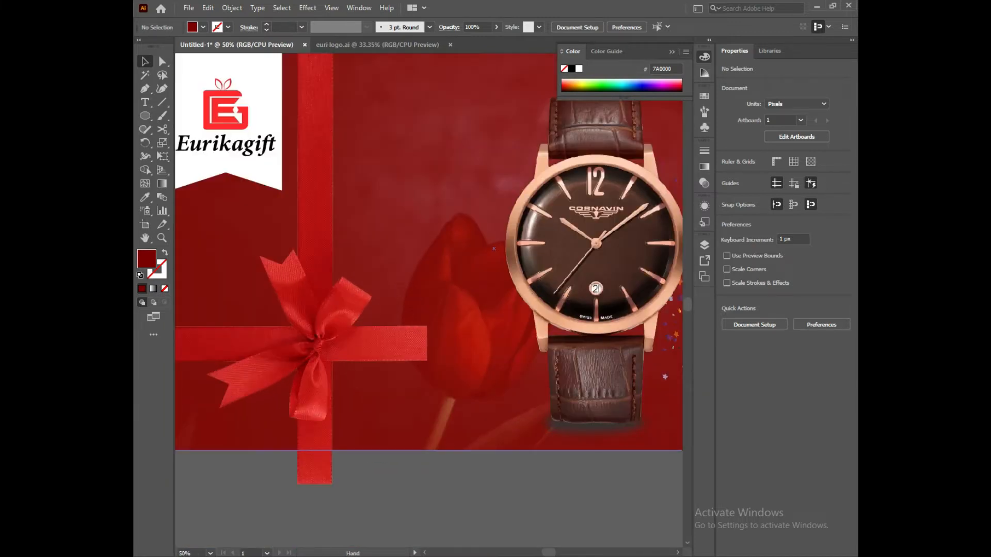
scroll(453, 364, down, 2)
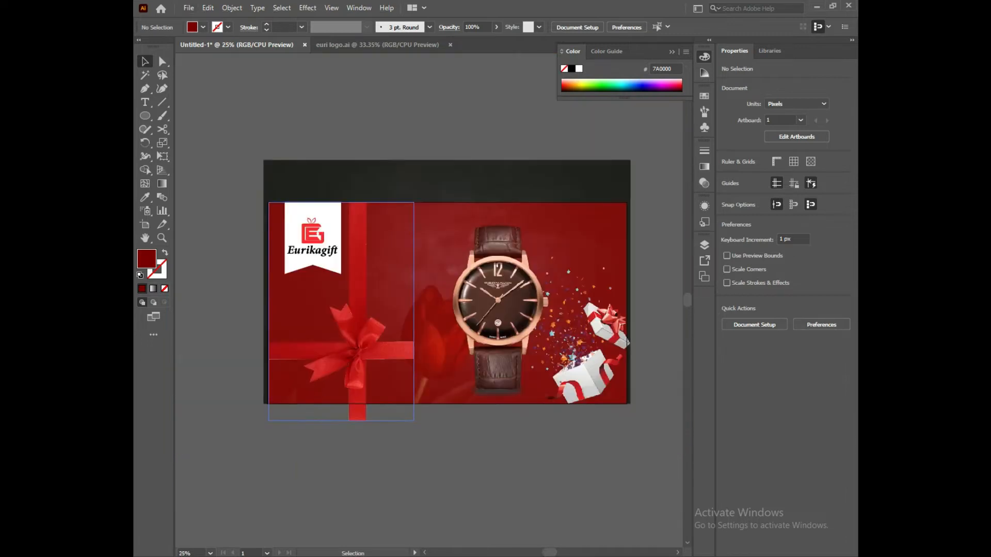
scroll(449, 354, up, 5)
key(m)
drag(403, 287, 481, 392)
drag(404, 339, 326, 339)
scroll(326, 289, up, 5)
scroll(465, 289, down, 3)
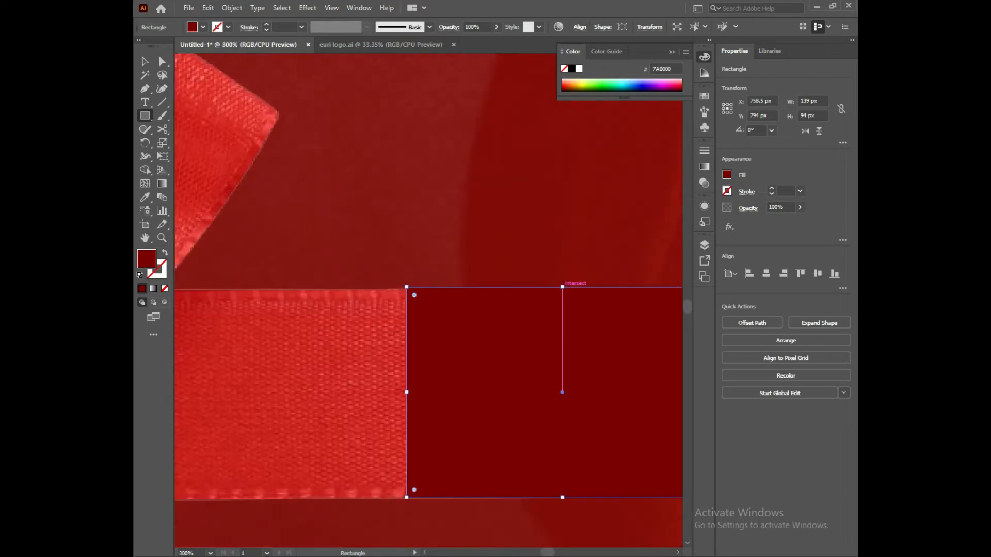
scroll(560, 290, up, 2)
scroll(560, 290, down, 4)
scroll(562, 397, up, 3)
scroll(505, 542, down, 2)
Try filling the extension rectangle with the ribbon's sampled red E1403D and a gradient that blends it into the background
key(i)
click(400, 371)
key(v)
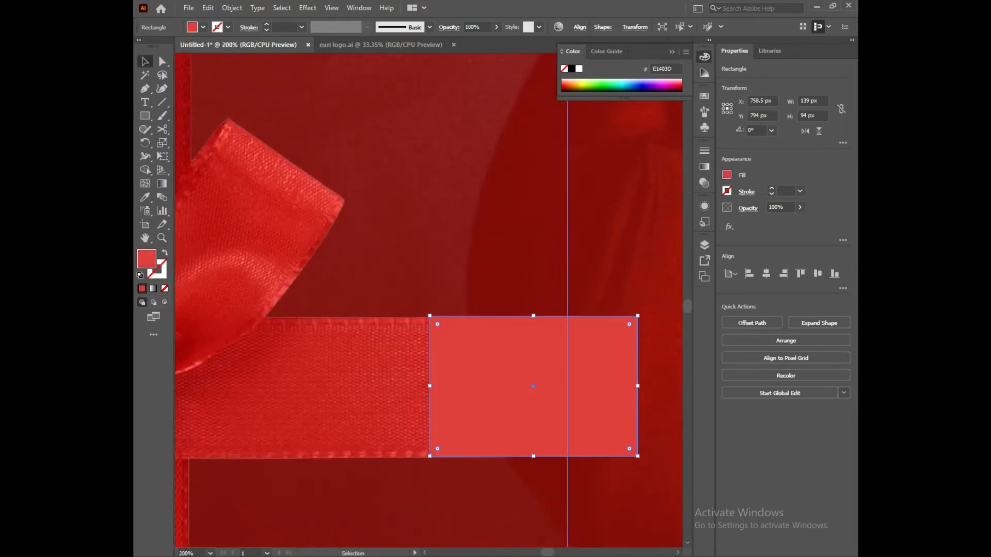
key(g)
click(533, 387)
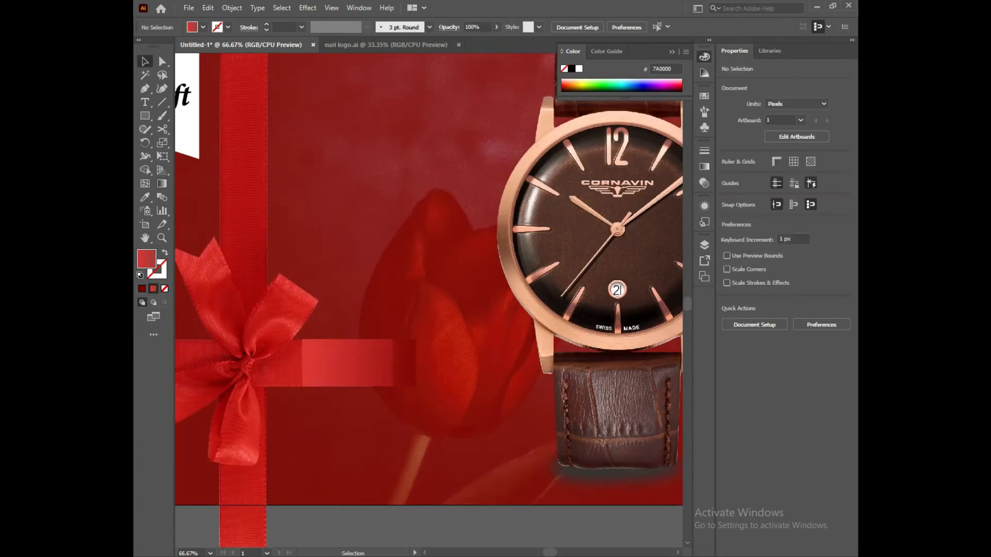
key(ctrl+0)
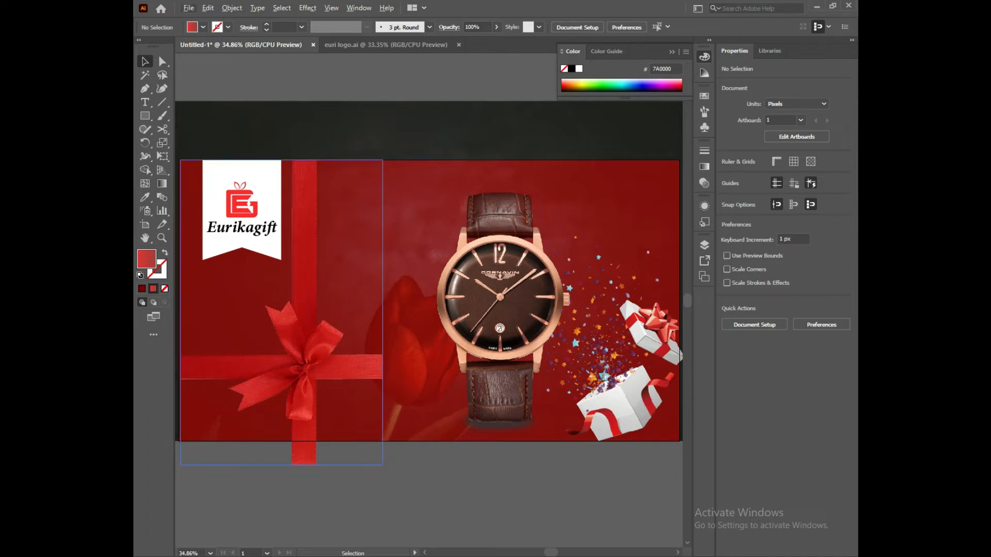
scroll(306, 214, up, 4)
scroll(321, 174, down, 4)
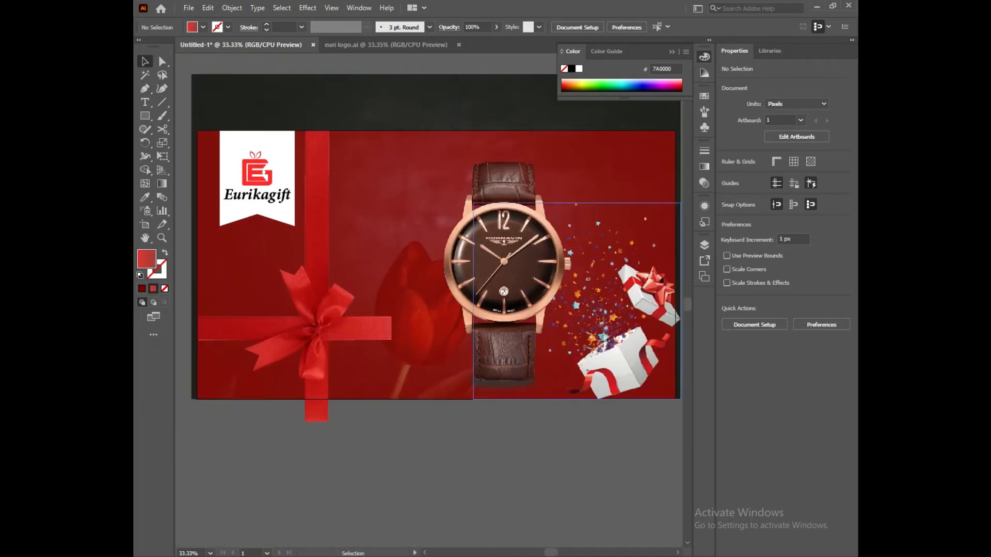
click(622, 356)
click(612, 173)
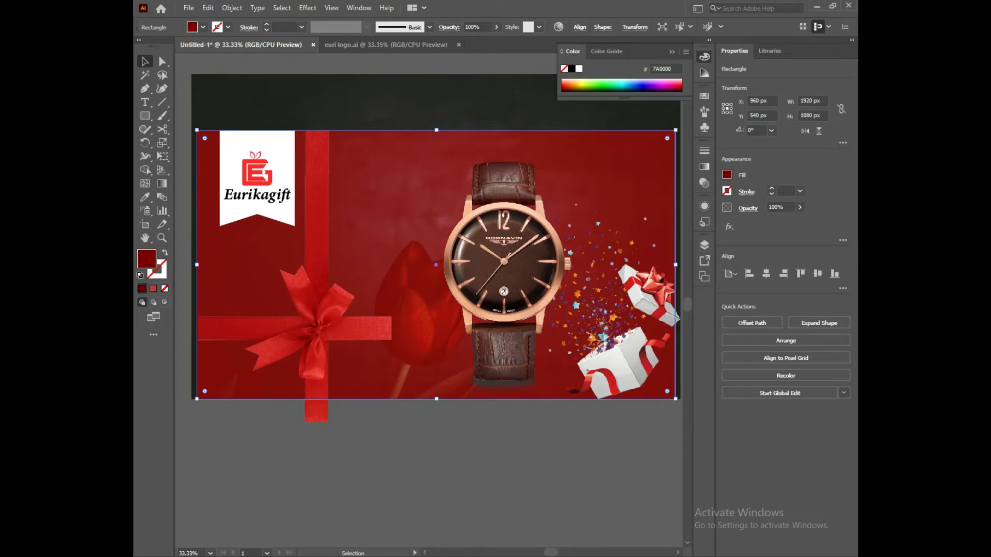
click(619, 353)
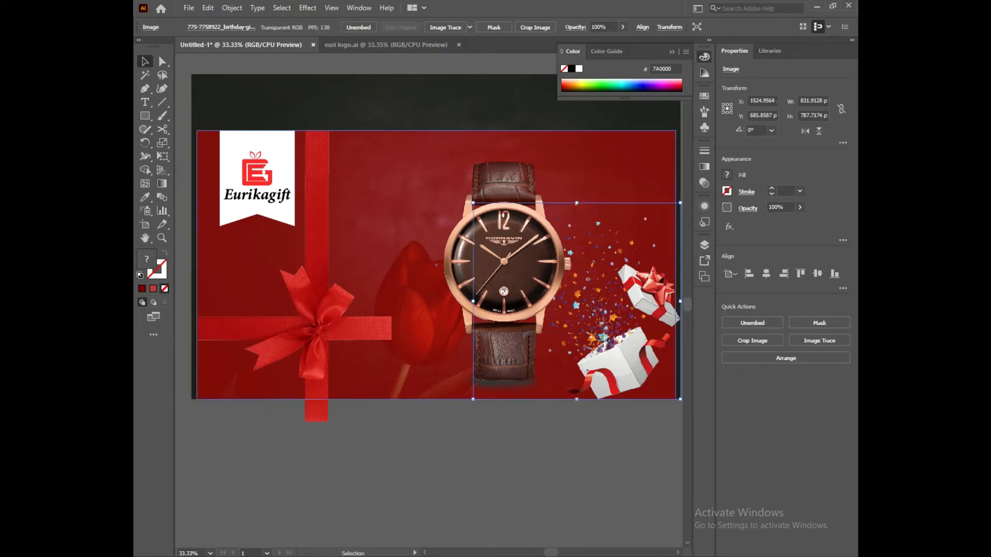
click(609, 170)
Select the watch together with its shadow in outline view and move both left to X 911 px, beside the ribbon bow
key(ctrl+y)
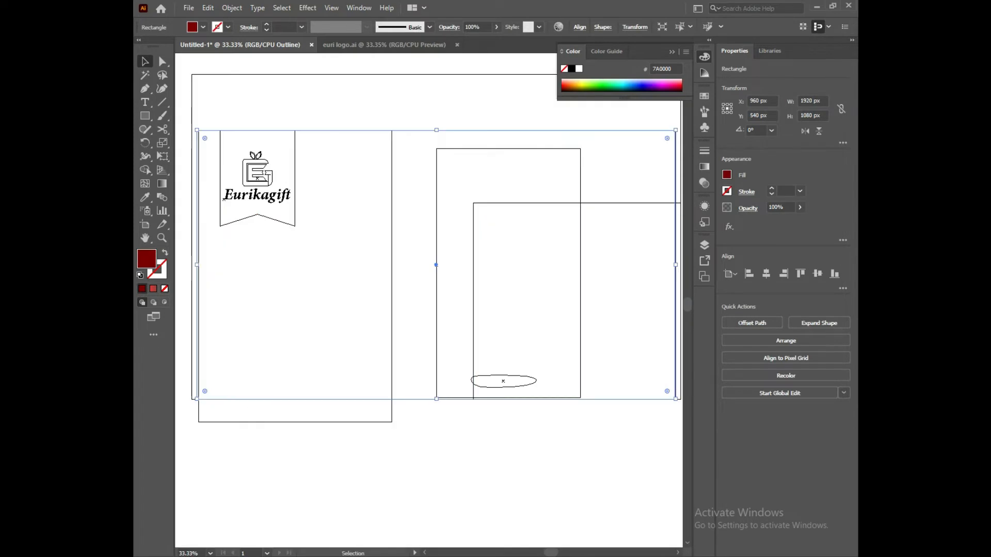
key(ctrl+shift+a)
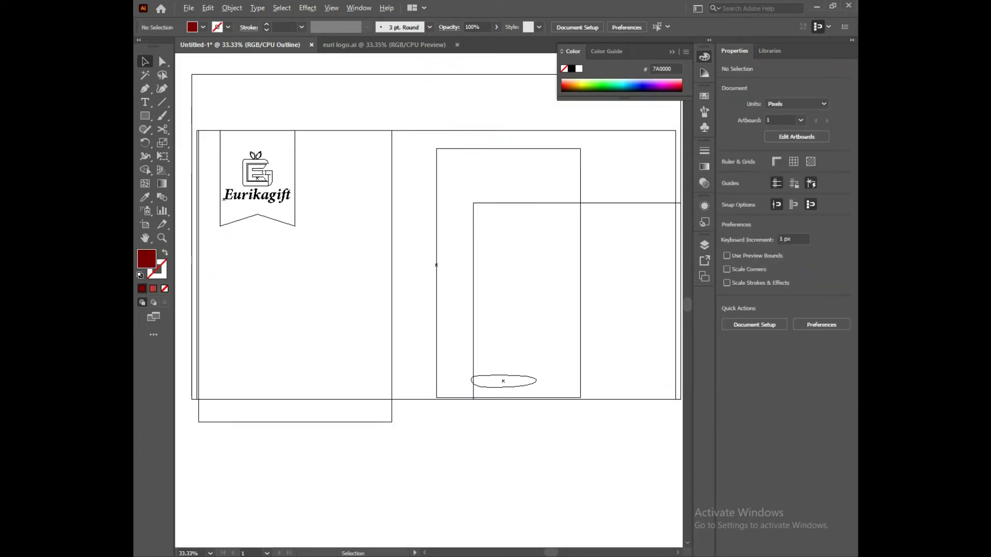
ctrl+click(581, 274)
key(ctrl+shift+a)
click(501, 375)
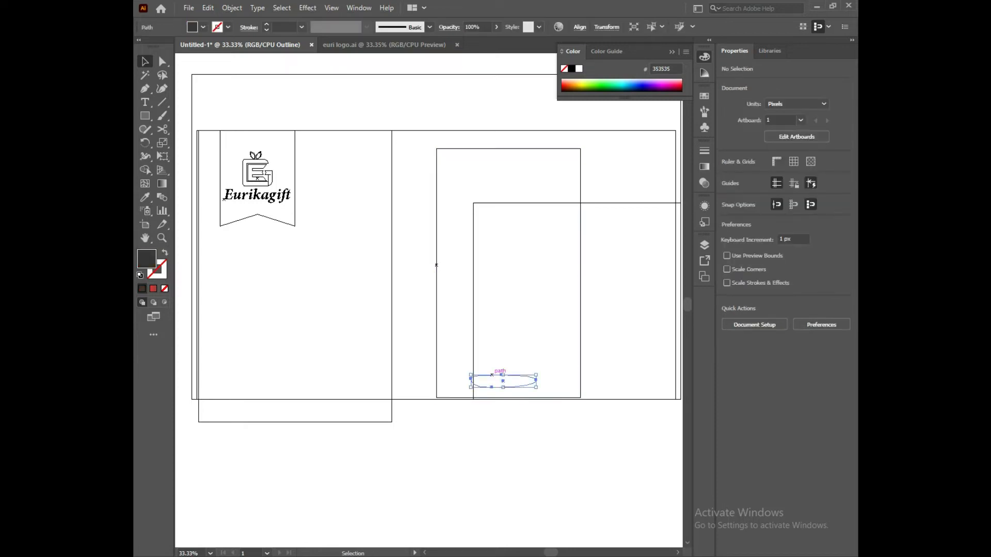
shift+click(464, 148)
key(ctrl+y)
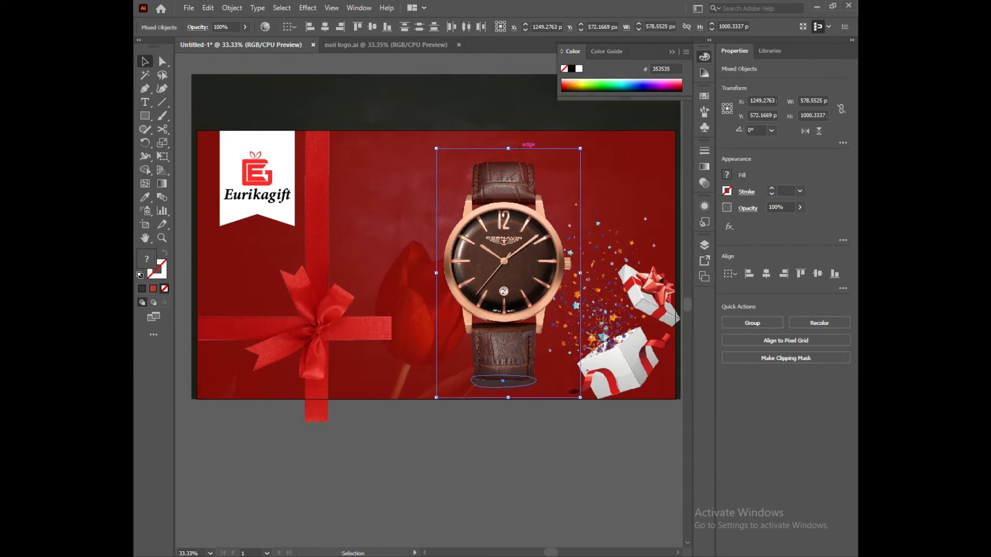
drag(538, 149, 479, 149)
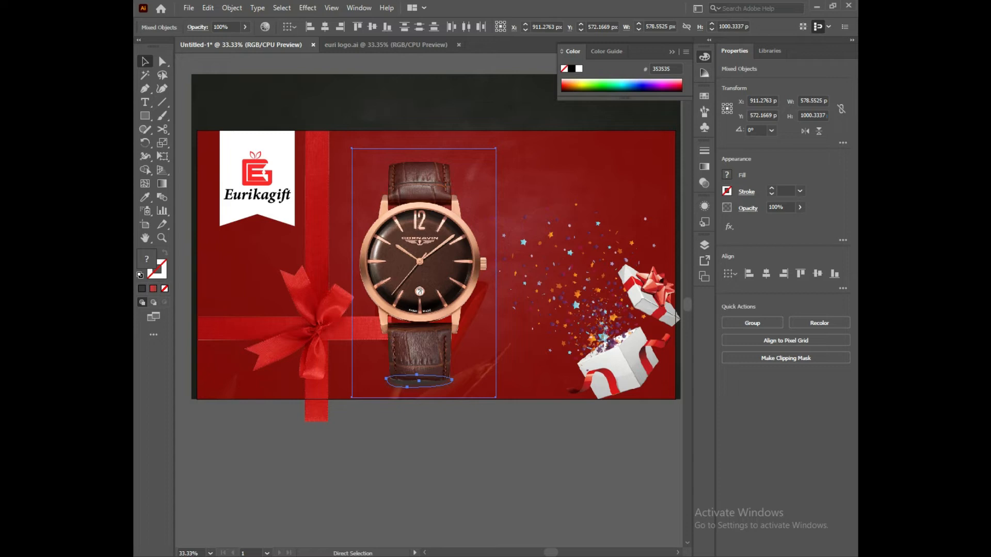
key(ctrl+plus)
key(ctrl+plus)
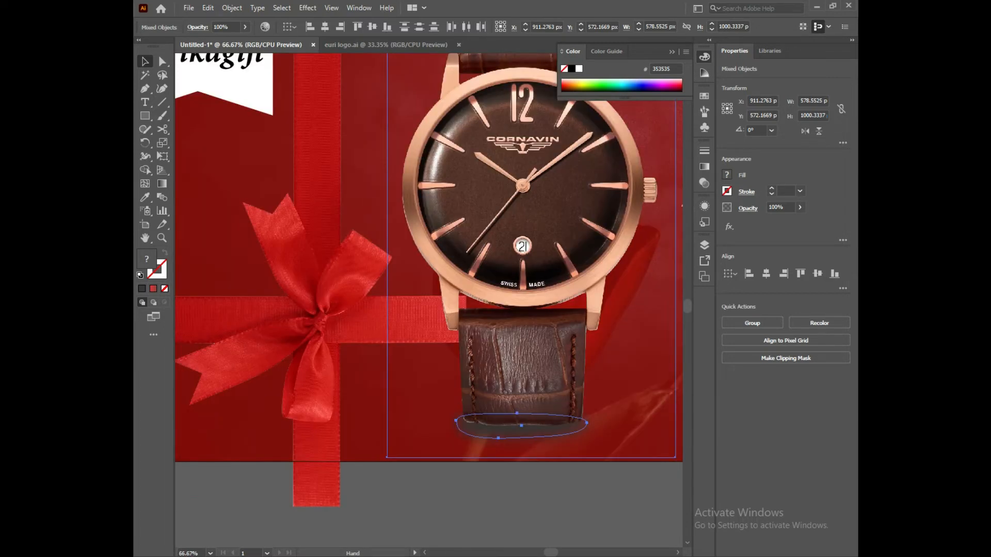
Move the watch with its shadow left to about X 864, Y 540 px and enlarge both to about 596 by 1030 px
drag(567, 348, 540, 332)
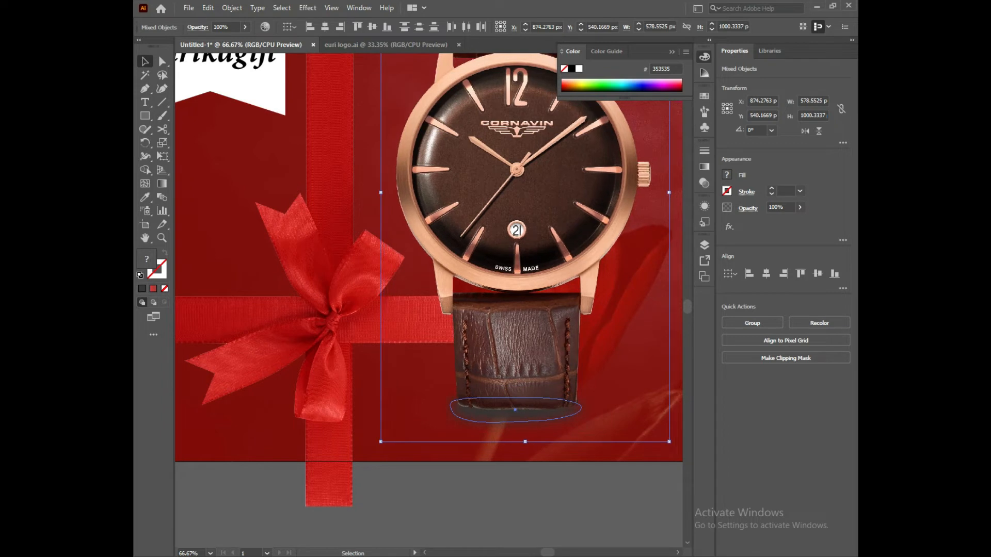
drag(670, 442, 678, 456)
mouse_move(522, 331)
mouse_down()
mouse_move(522, 320)
mouse_move(535, 335)
mouse_up()
key(ctrl+minus)
key(ctrl+minus)
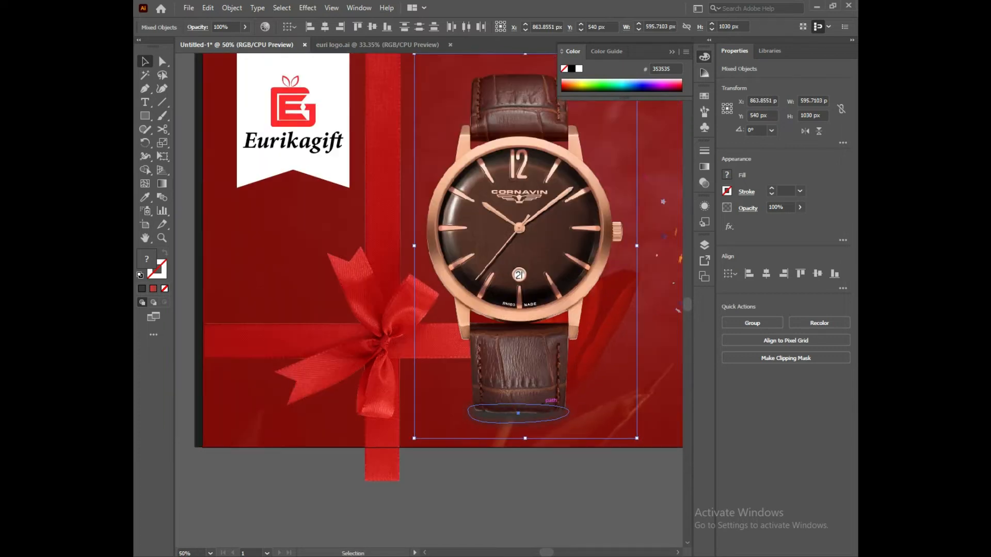
key(ctrl+shift+a)
scroll(634, 524, up, 1)
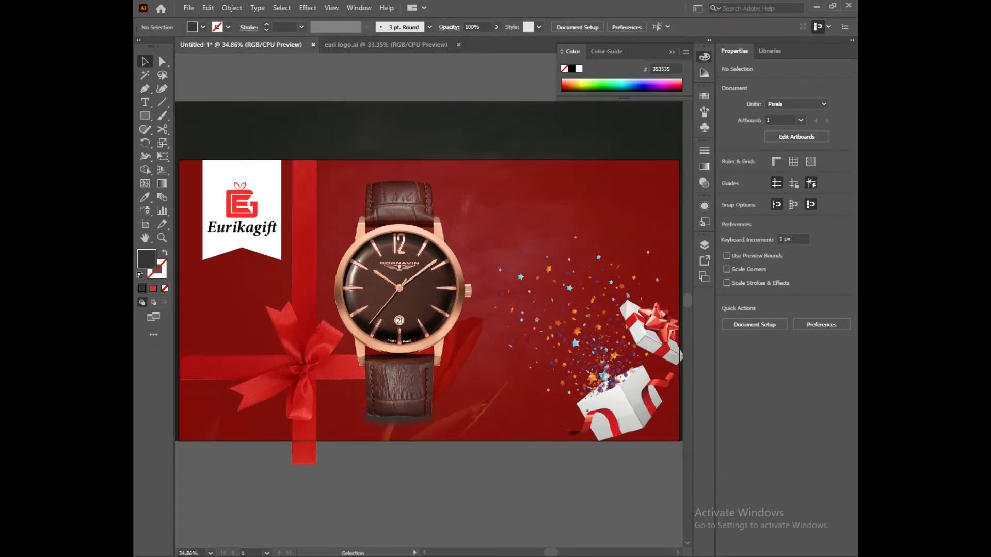
Draw a circle above the banner, size it to about 40 px and place a copy directly beside it
scroll(493, 384, down, 2)
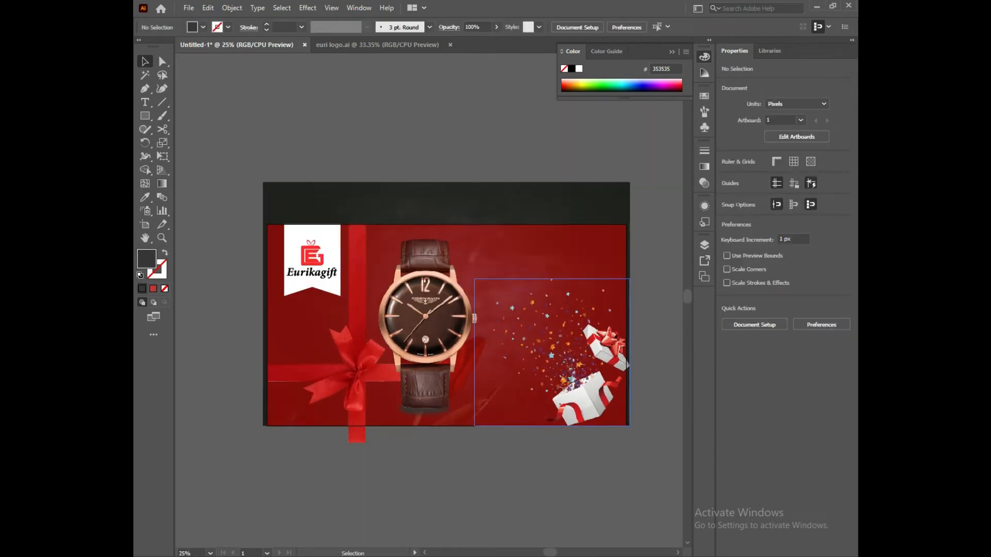
drag(493, 384, 441, 412)
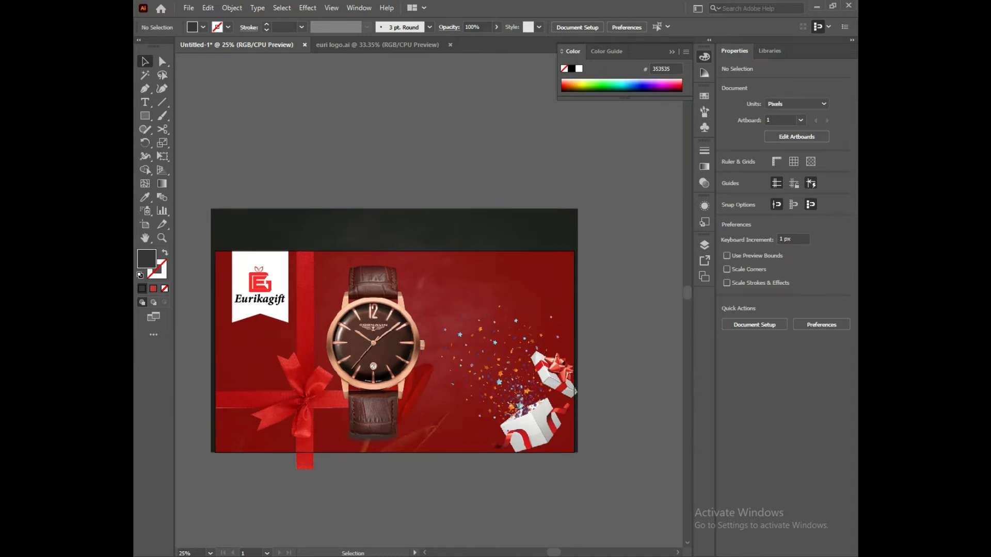
key(l)
drag(440, 121, 458, 158)
scroll(456, 162, up, 3)
key(v)
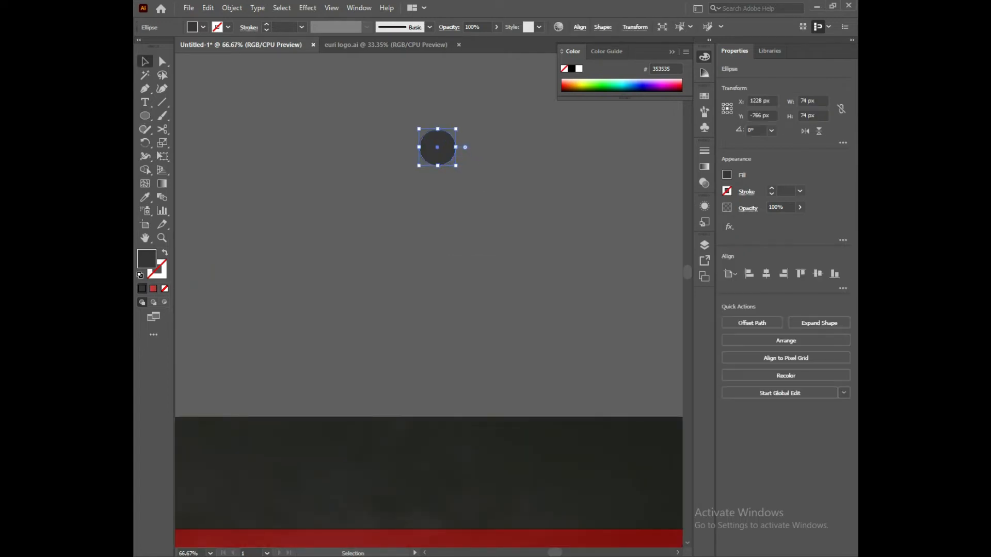
drag(437, 147, 472, 126)
key(ctrl+z)
scroll(459, 172, up, 2)
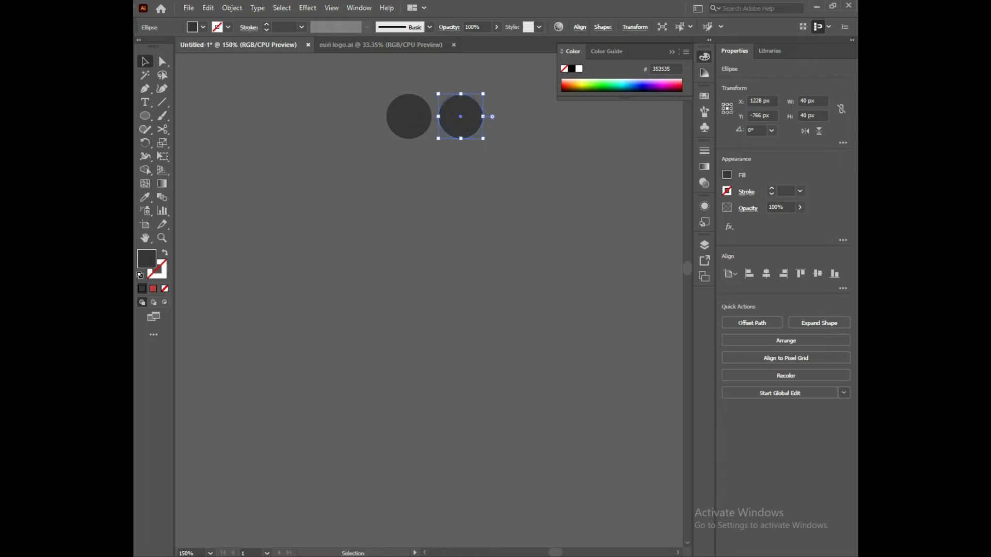
Repeat the circle copy into a row of four, group the row and duplicate it into three evenly spaced rows
key(ctrl+d)
key(ctrl+d)
drag(577, 187, 386, 171)
key(ctrl+g)
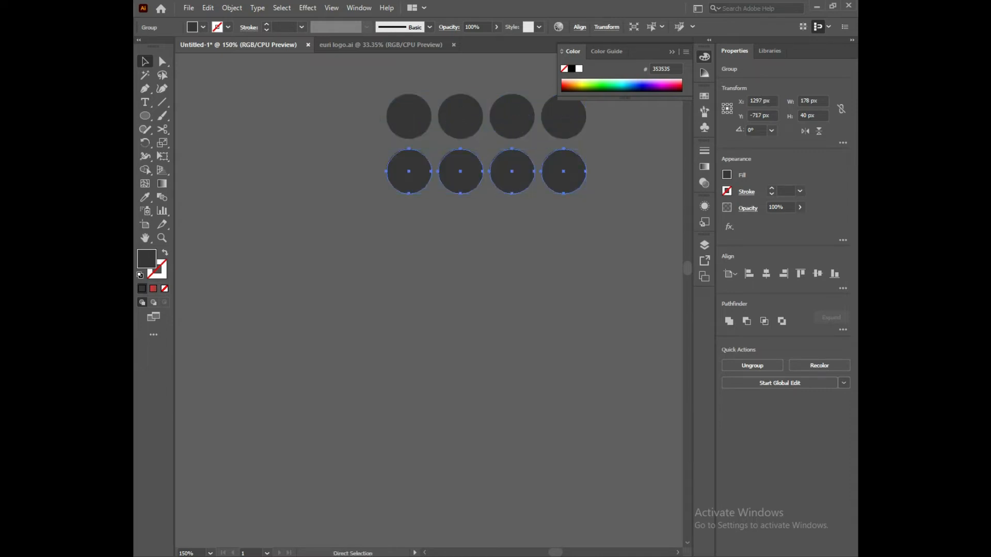
key(ctrl+d)
key(ctrl+shift+a)
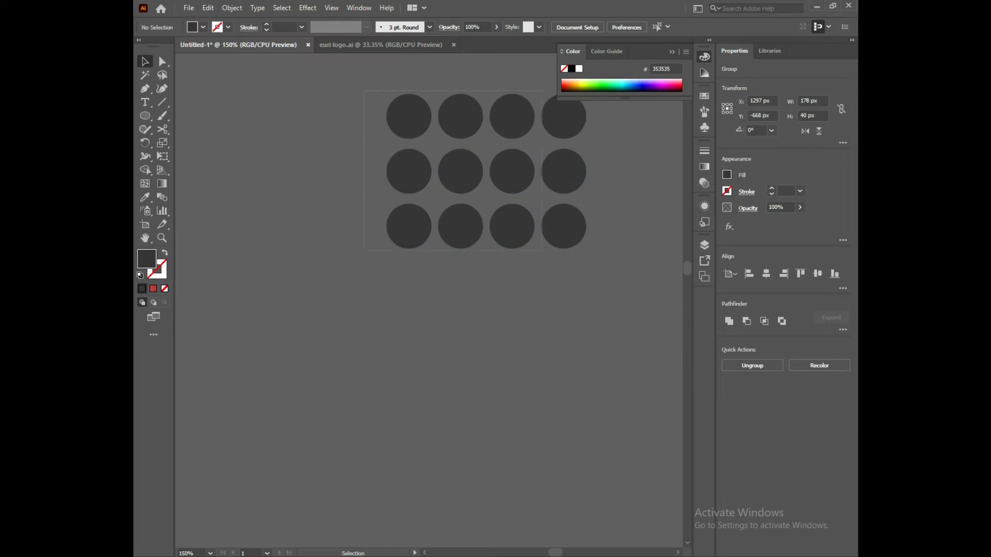
Fill all the circles with white FFFFFF and move the dot grid into the banner's upper-right corner
key(ctrl+a)
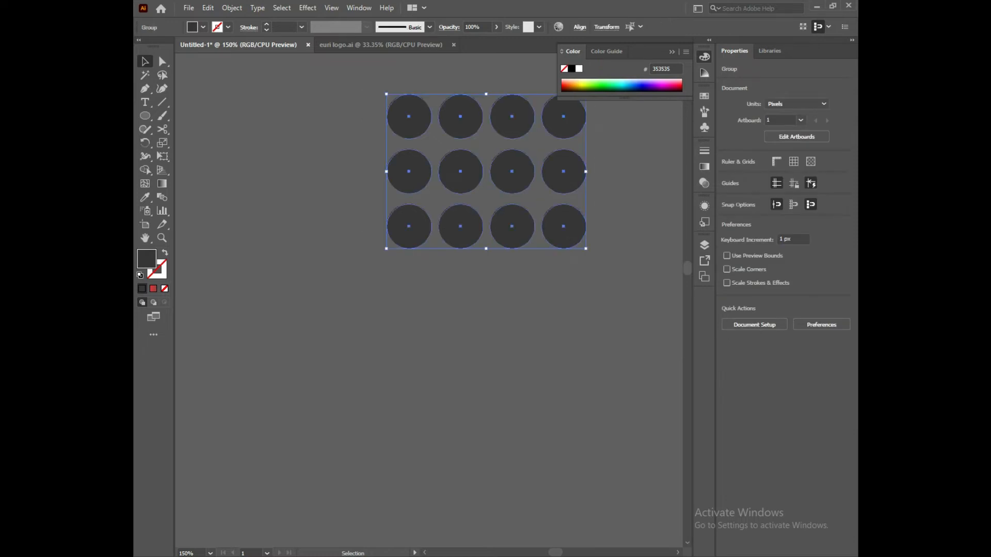
text(FFFFFF)
click(615, 212)
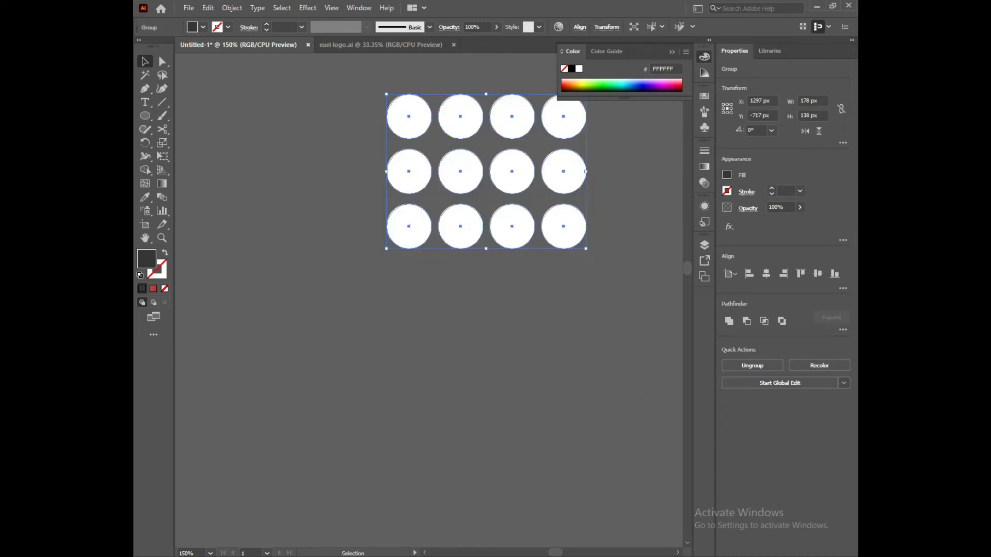
click(623, 212)
scroll(623, 212, down, 3)
drag(599, 253, 525, 310)
scroll(527, 198, down, 2)
click(592, 308)
key(ctrl+0)
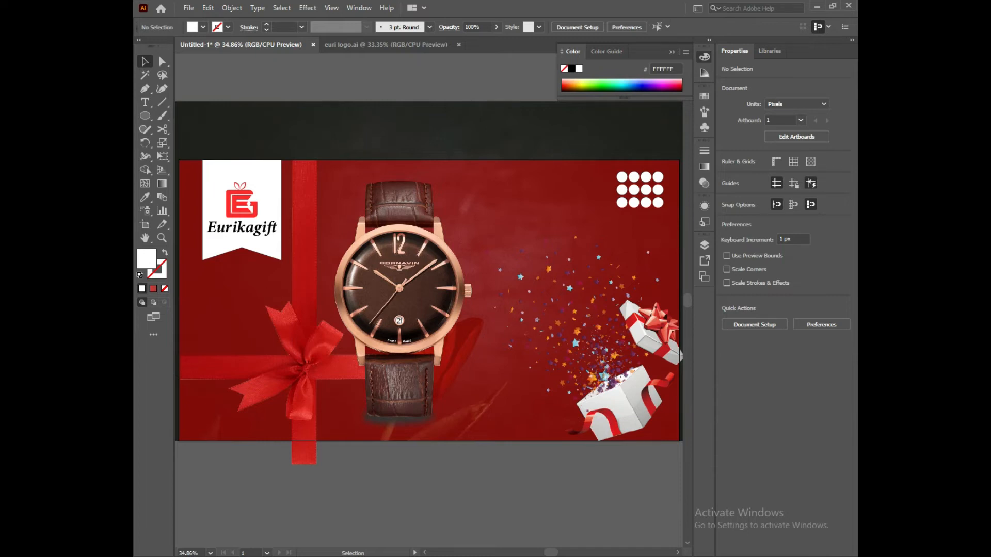
Draw a white bar about 91 by 579 px below the banner, tilt it 45° and fully round its upper end
key(m)
scroll(434, 474, down, 2)
mouse_move(434, 474)
mouse_down()
mouse_move(409, 360)
mouse_move(468, 480)
mouse_move(424, 489)
mouse_up()
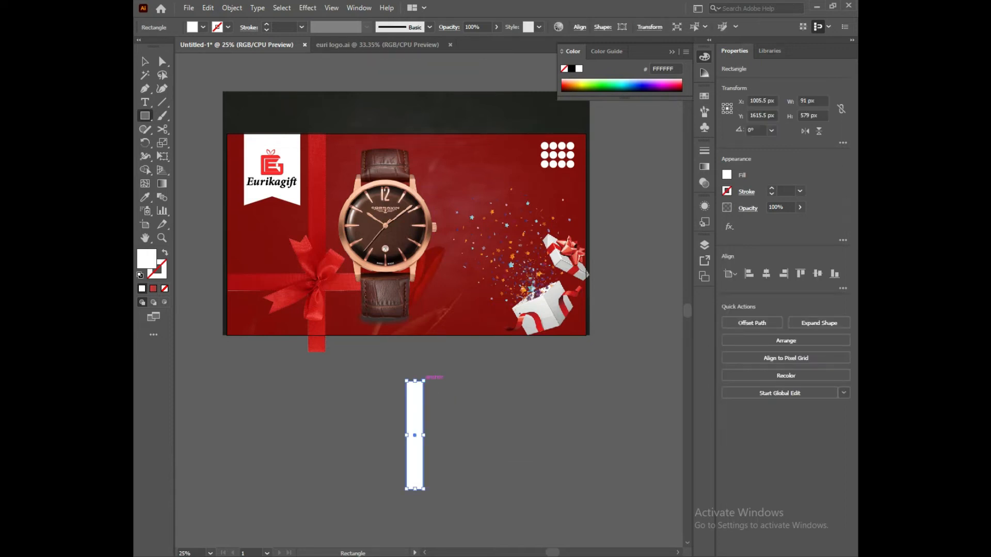
drag(426, 379, 448, 414)
drag(469, 381, 434, 437)
scroll(438, 406, up, 3)
click(527, 362)
scroll(527, 362, down, 2)
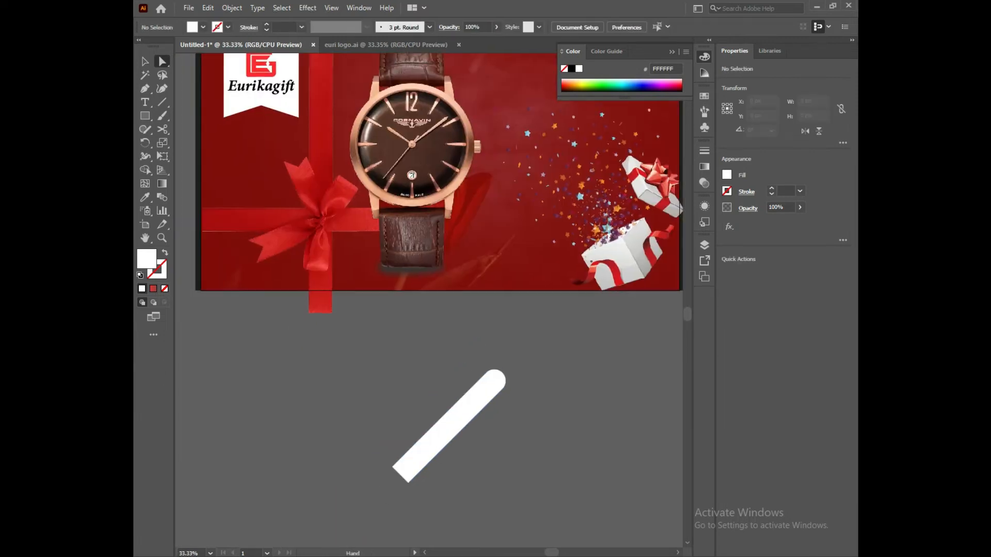
Place the tilted bar across the banner's lower edge beside the watch and duplicate it horizontally to make three parallel stripes
drag(527, 362, 548, 323)
key(v)
drag(503, 361, 508, 219)
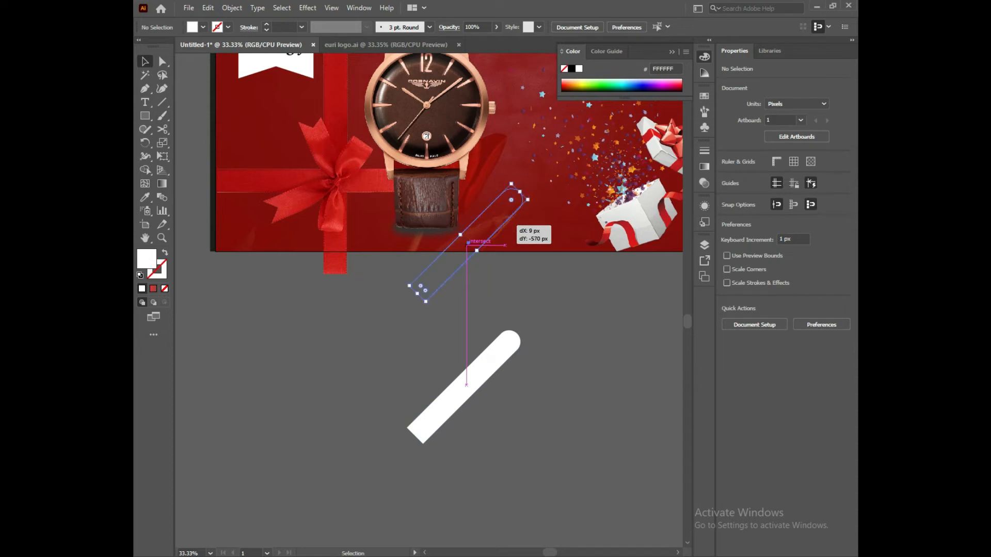
scroll(509, 219, up, 1)
drag(399, 338, 456, 338)
key(ctrl+d)
drag(530, 425, 373, 361)
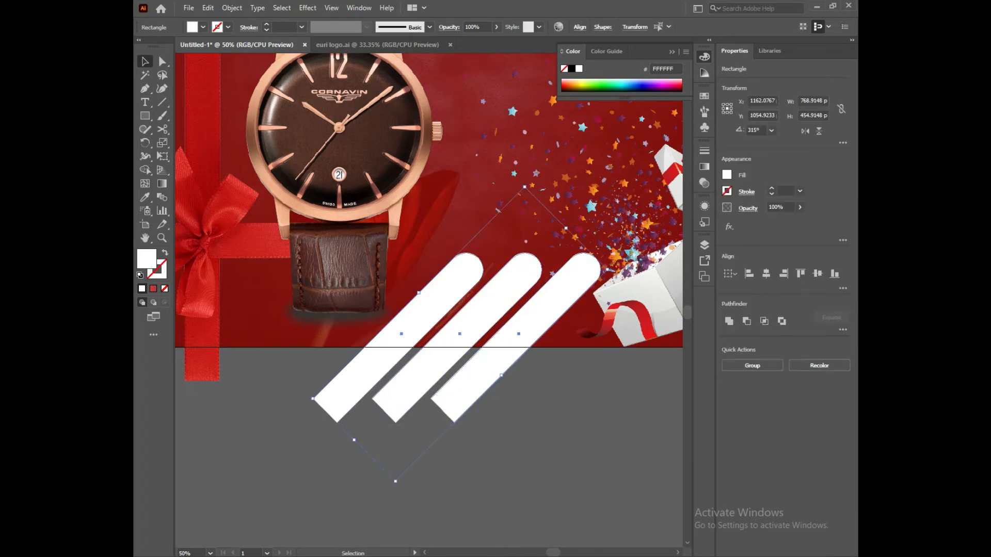
Group the three diagonal stripes and set the group's opacity to 18%
key(ctrl+g)
click(800, 208)
drag(798, 221, 775, 221)
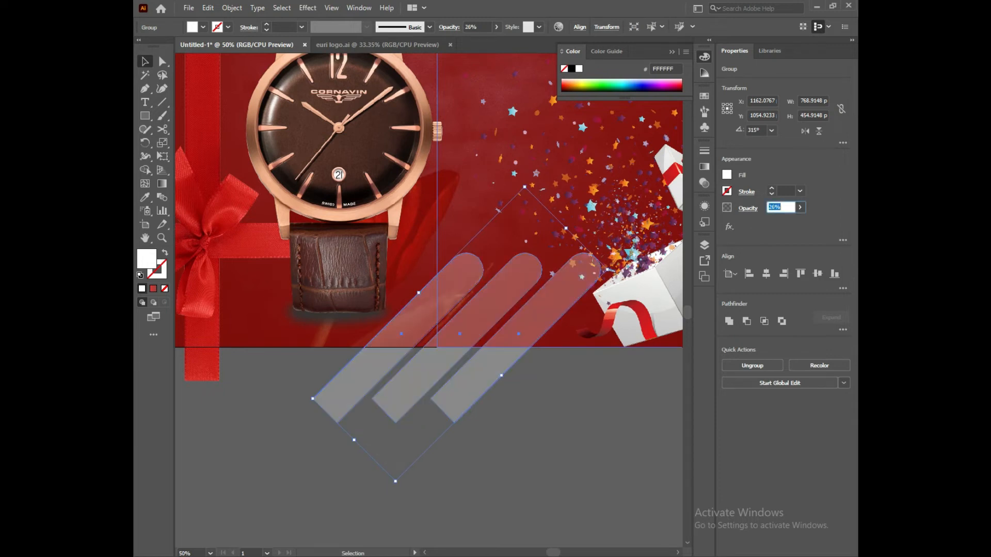
click(800, 207)
click(800, 208)
text(18)
key(Return)
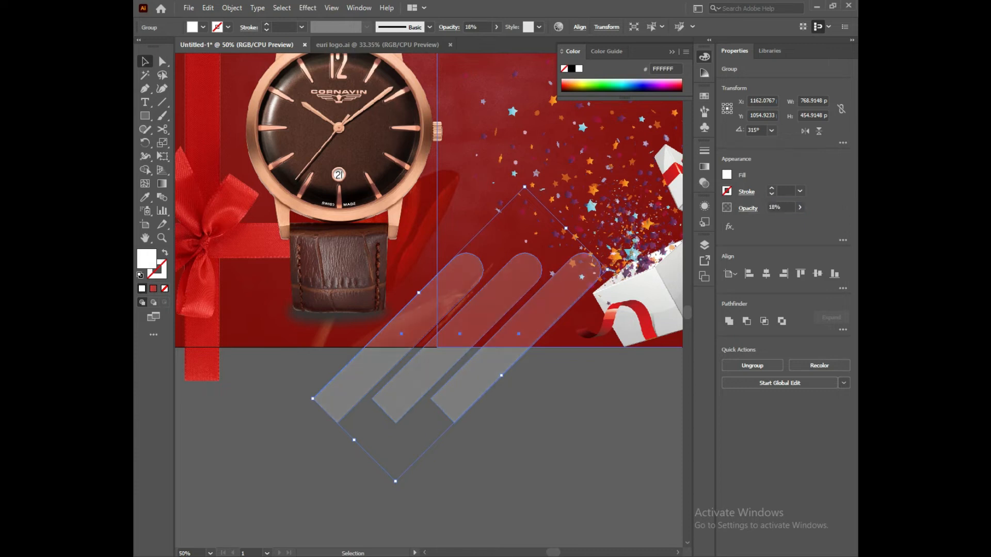
key(ctrl+shift+a)
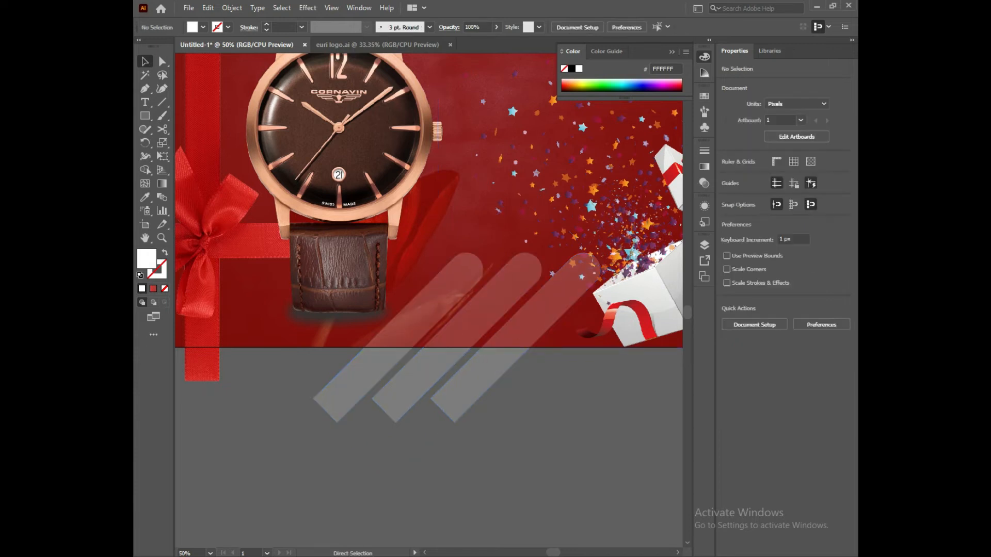
Send the stripe group behind the watch and gift box, keeping it just in front of the background
key(ctrl+0)
click(537, 419)
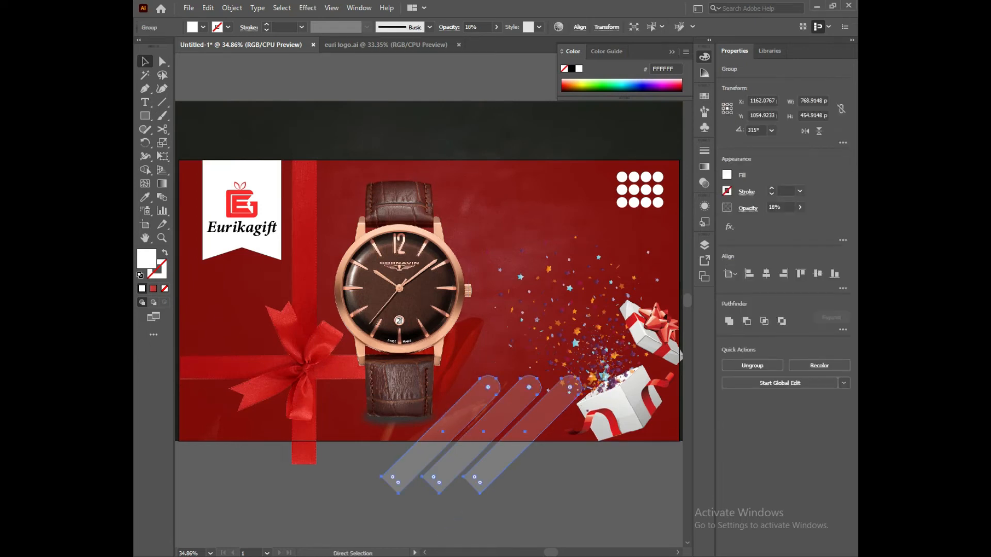
key(ctrl+shift+[)
key(ctrl+])
key(v)
click(356, 491)
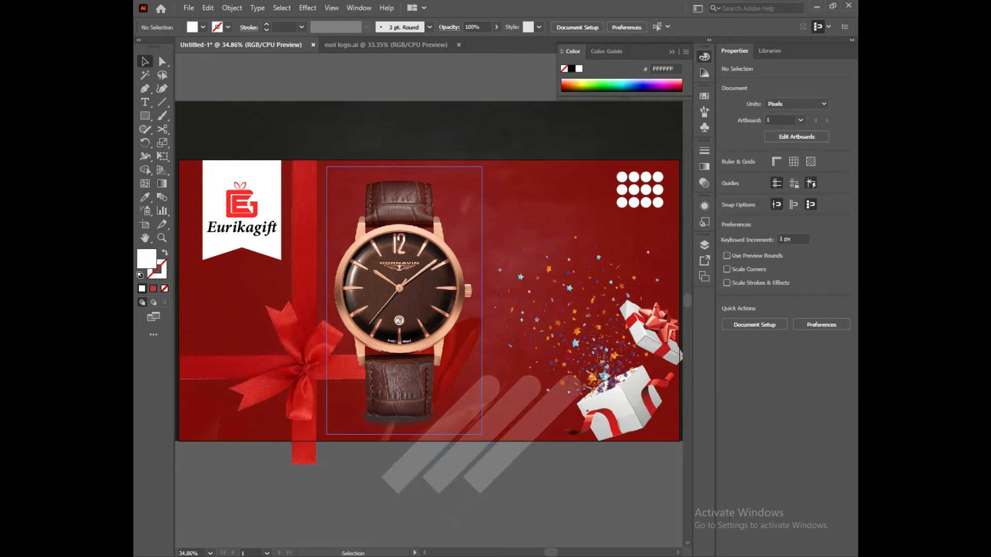
Create small white triangles about 45 px wide with the Polygon tool, placing two between the watch and the dot grid
key(m)
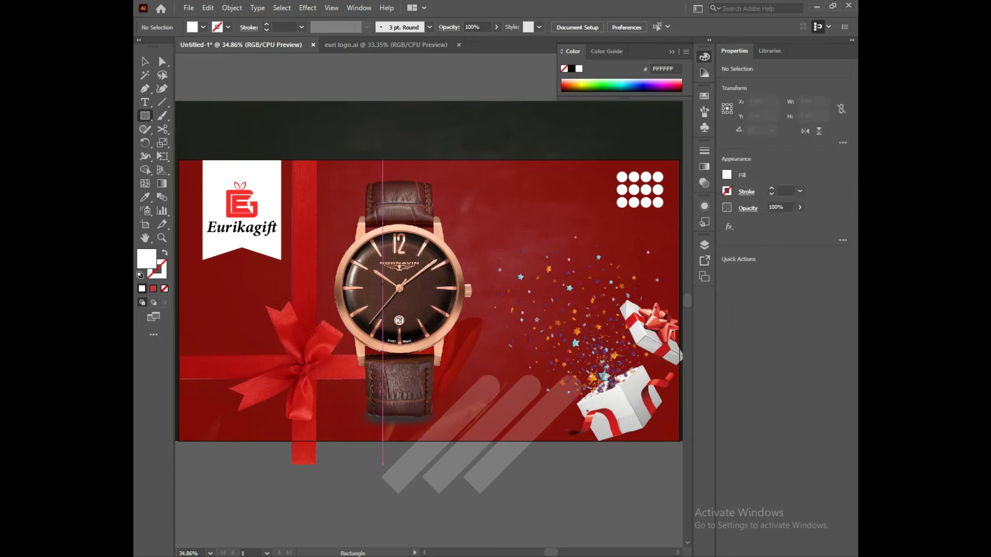
right_click(145, 116)
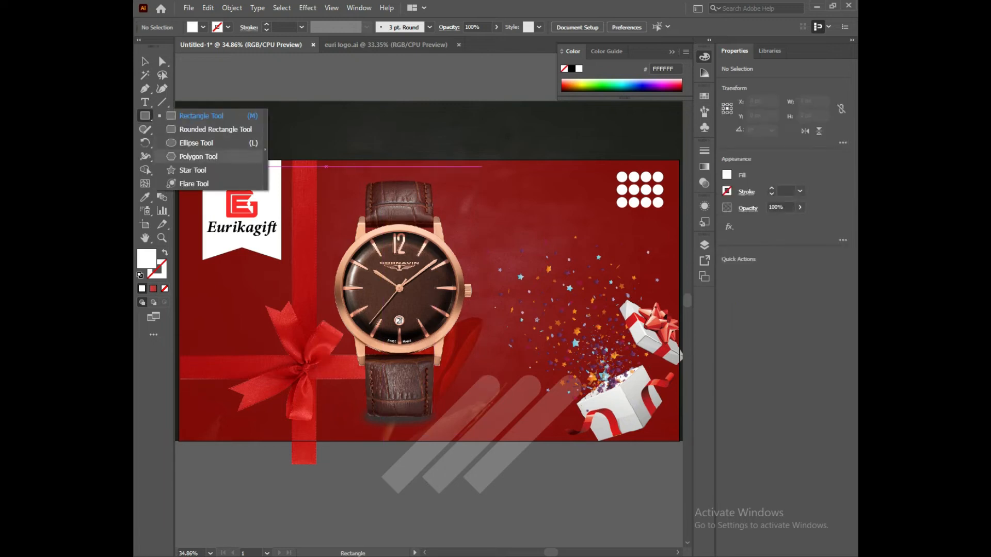
click(198, 156)
drag(346, 86, 436, 158)
key(Down)
key(Down)
key(Down)
key(Down)
key(Down)
key(v)
scroll(471, 197, up, 2)
scroll(480, 199, down, 1)
scroll(402, 151, down, 2)
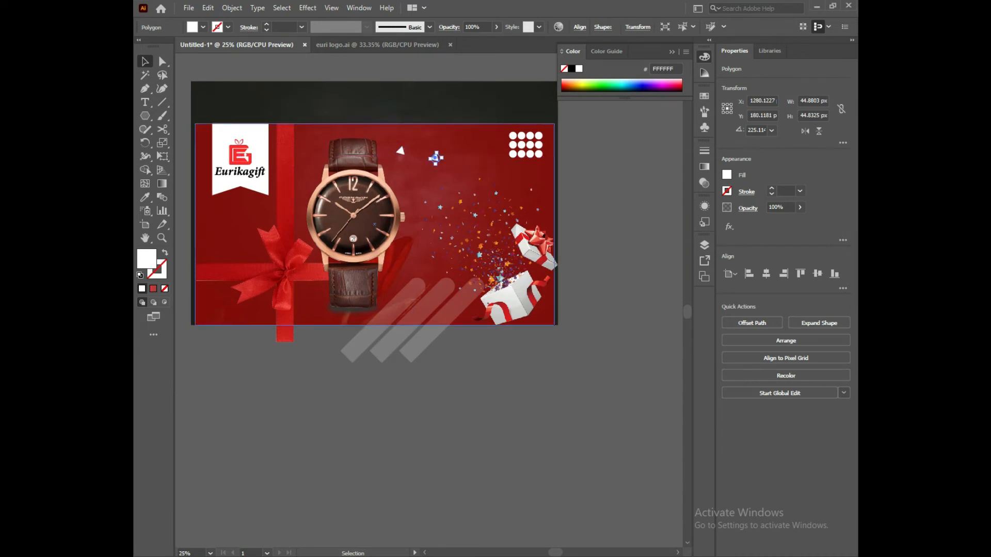
Rotate the triangle farther from the watch to about 135° so the two triangles point in different directions
scroll(436, 158, up, 4)
drag(436, 156, 397, 199)
scroll(465, 205, down, 2)
drag(361, 240, 432, 207)
scroll(421, 226, down, 3)
click(516, 336)
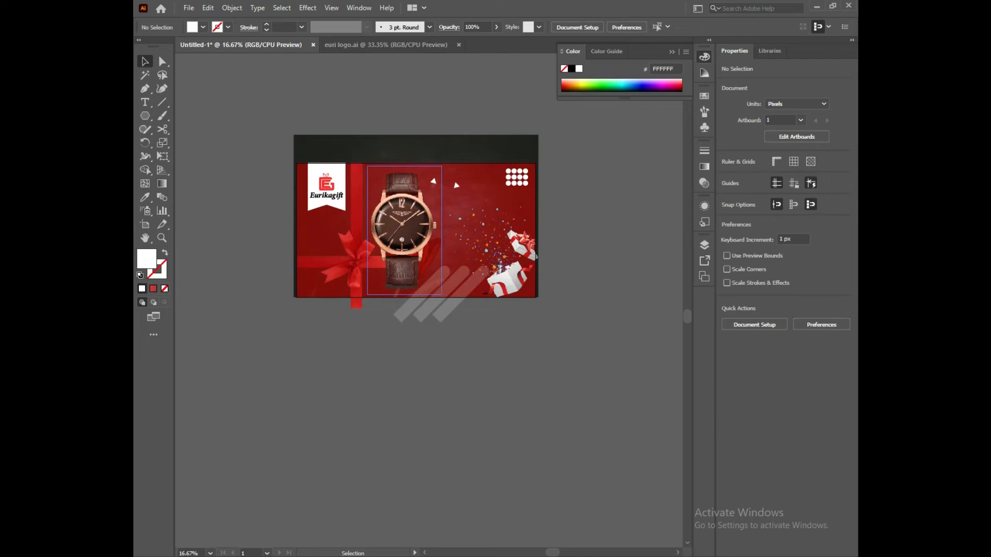
Move the rotated triangle beside the watch's crown, enlarge it to about 57 px and set its opacity to 58%
scroll(452, 198, up, 1)
click(459, 179)
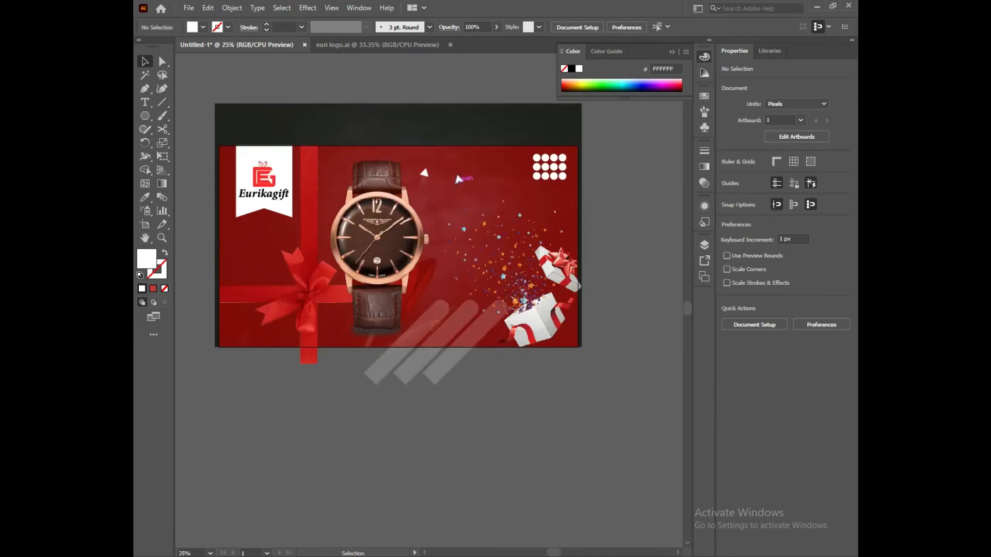
scroll(458, 179, up, 2)
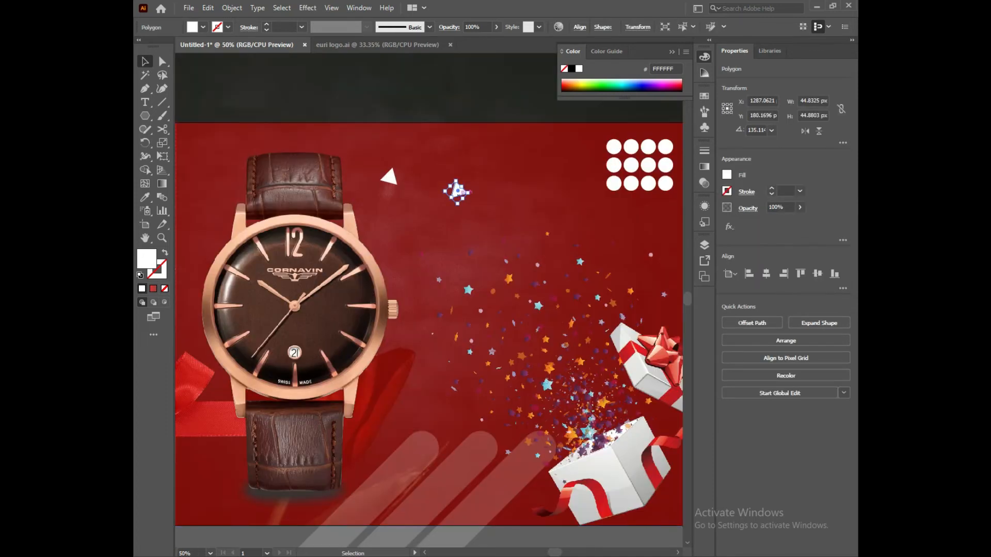
drag(468, 192, 401, 283)
scroll(420, 260, down, 1)
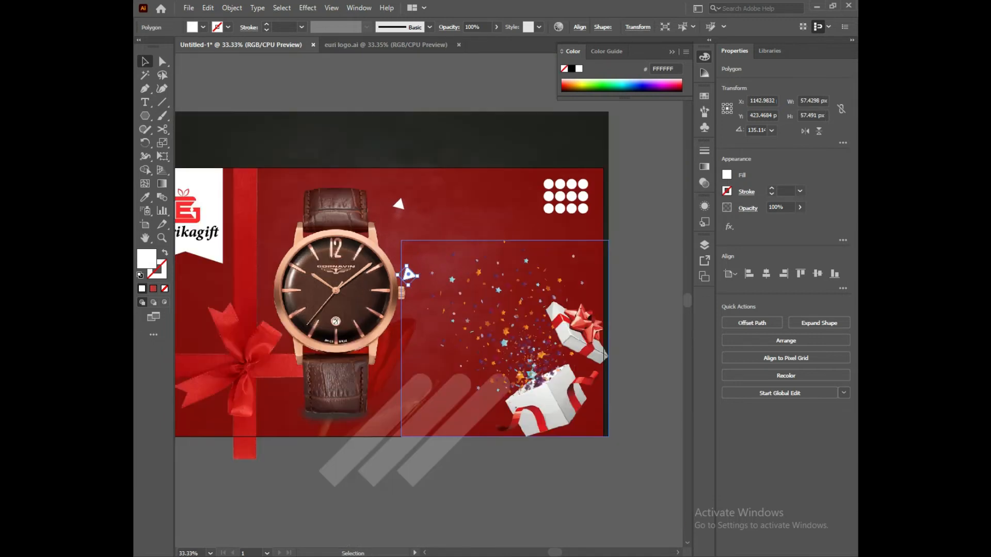
click(785, 208)
text(58)
key(Return)
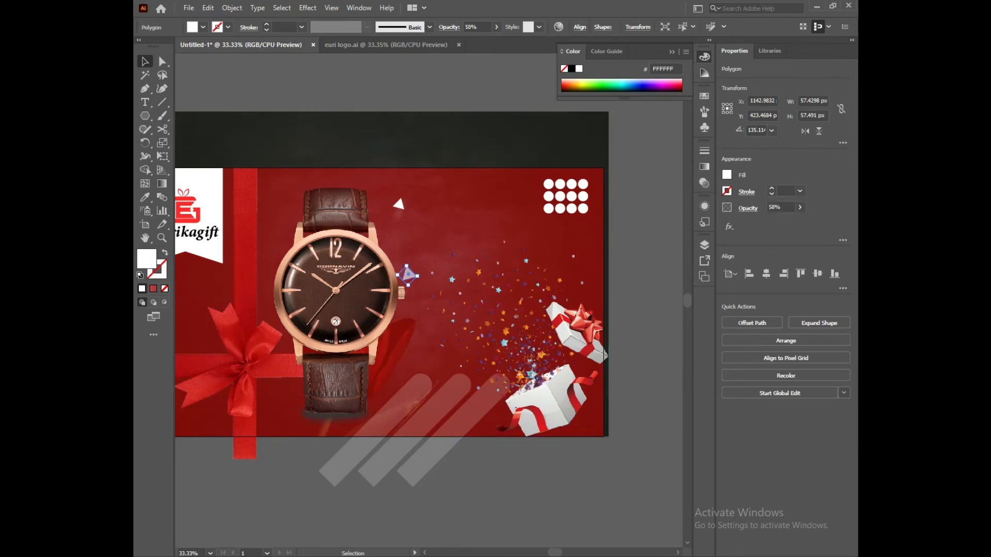
Copy the fully white triangle to the banner's left edge, beside the ribbon bow
click(373, 499)
scroll(373, 498, down, 2)
drag(373, 499, 409, 485)
scroll(422, 338, up, 1)
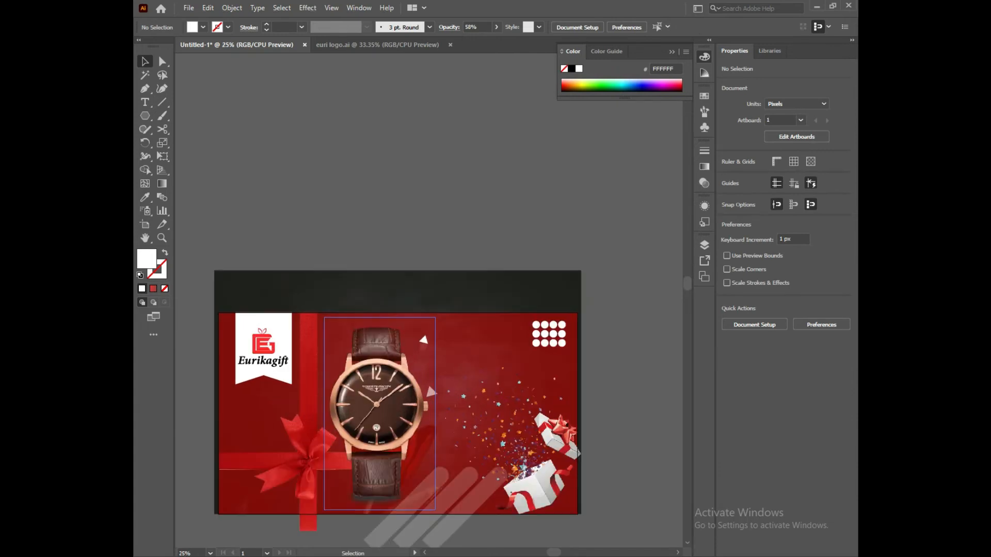
drag(421, 338, 295, 384)
drag(296, 384, 238, 405)
Copy the upper white triangle to about X 1184, Y 255 px and set the copy's opacity to 55%
scroll(443, 374, up, 2)
drag(410, 249, 440, 289)
double_click(776, 207)
text(55)
key(Return)
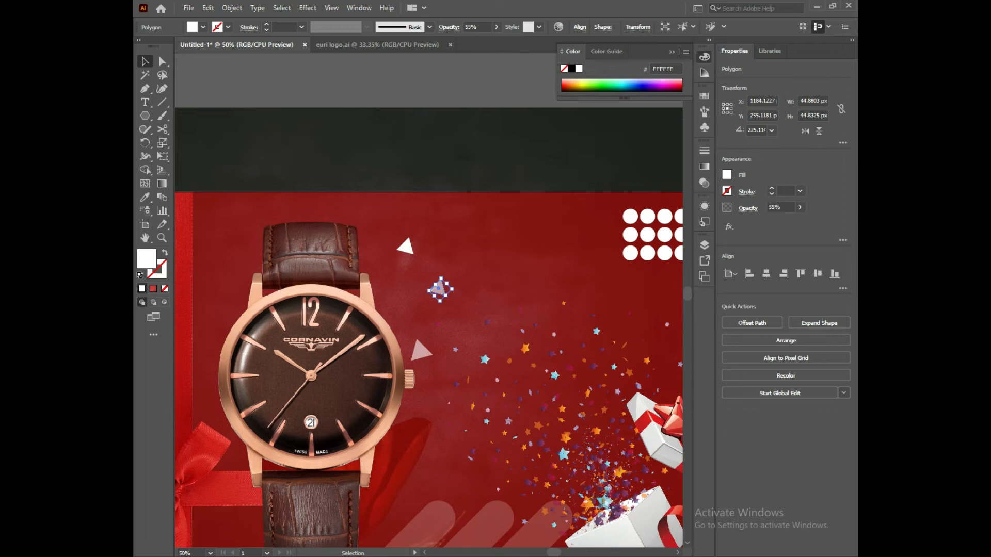
click(516, 82)
scroll(522, 240, down, 2)
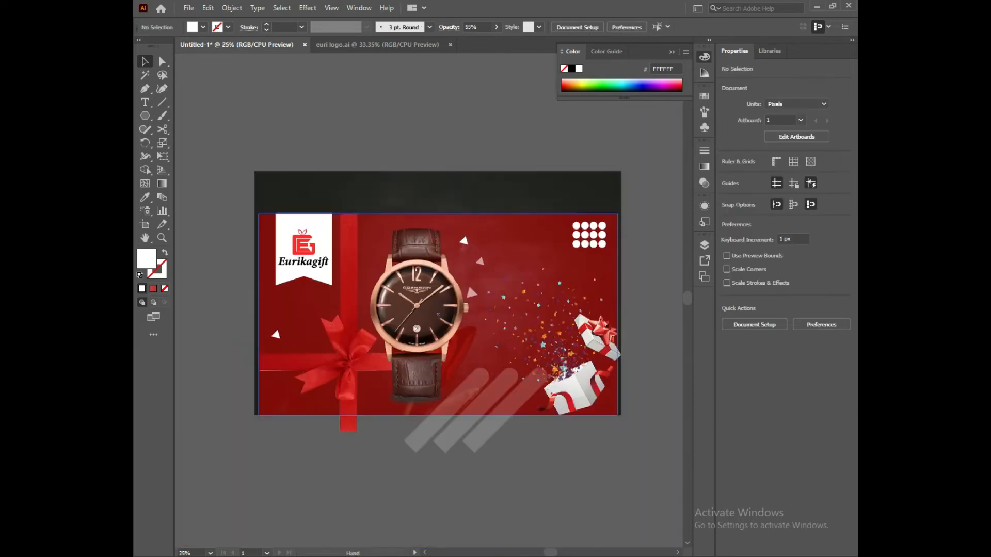
Set the white dot grid's opacity to 80%
drag(521, 240, 467, 225)
key(ctrl+space)
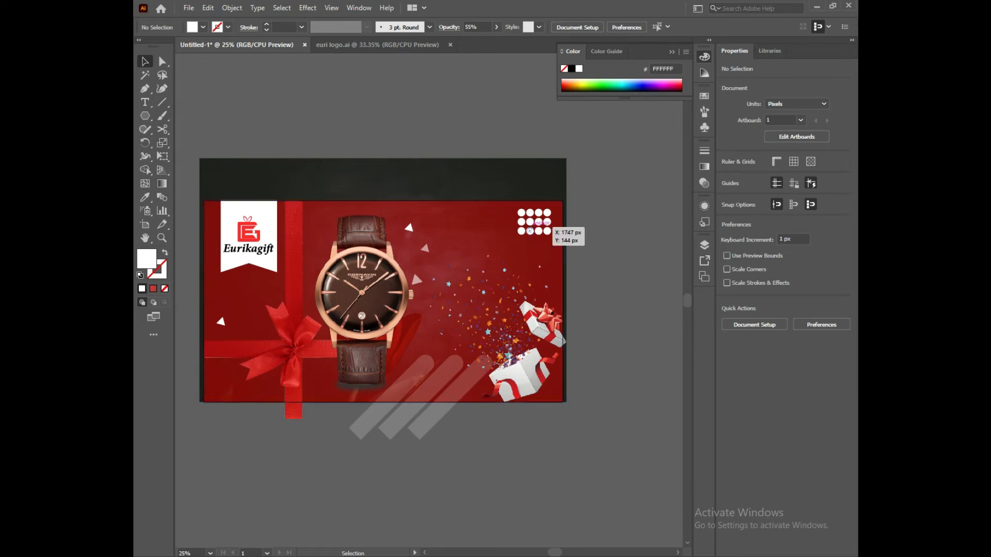
click(547, 225)
double_click(777, 207)
text(80)
key(Return)
click(485, 330)
click(614, 310)
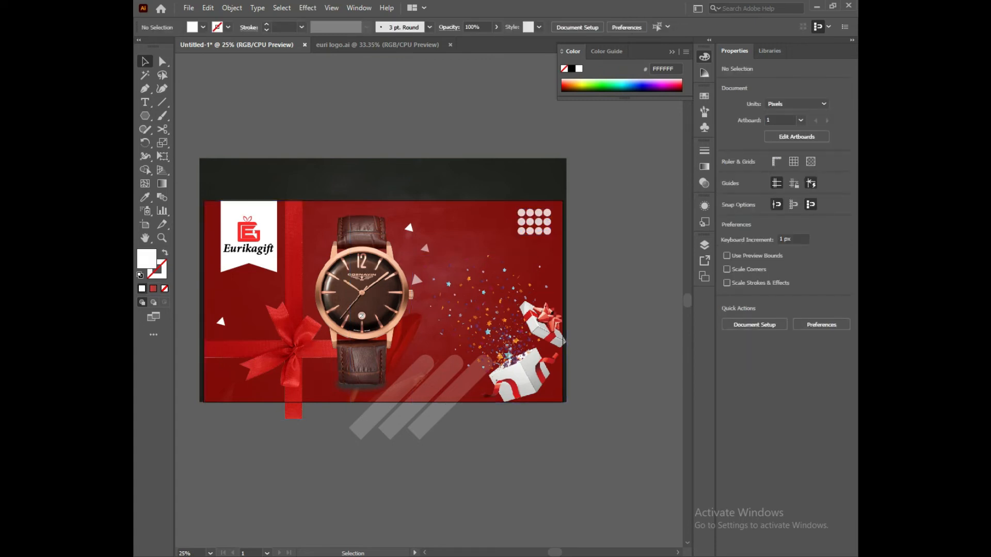
key(ctrl+0)
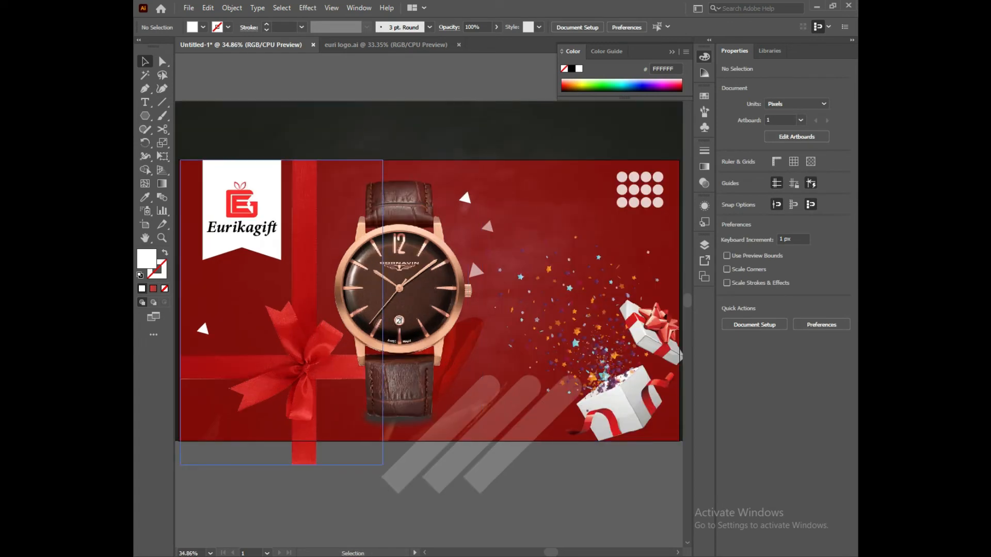
Try to shift the ribbon image slightly toward the watch
click(304, 356)
drag(316, 293, 323, 293)
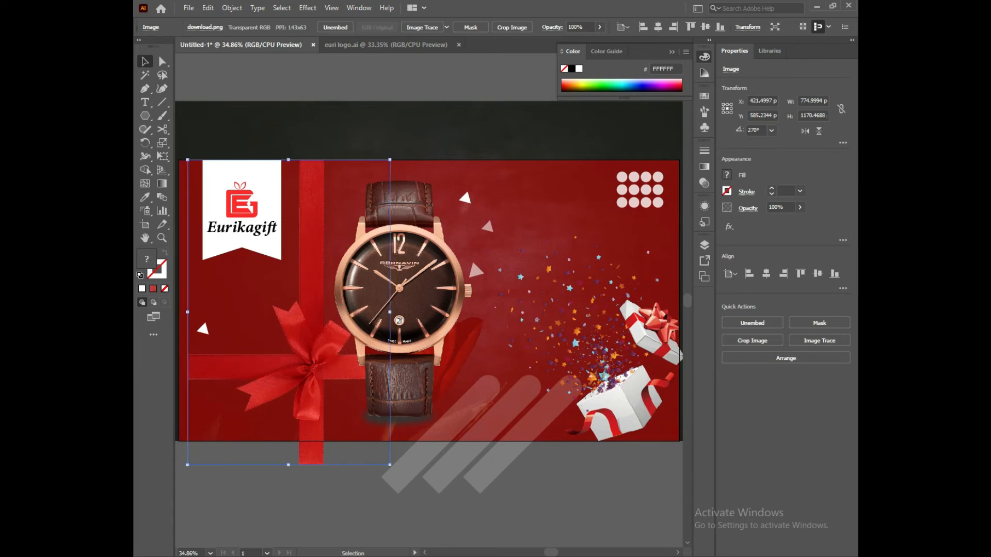
key(ctrl+z)
click(320, 495)
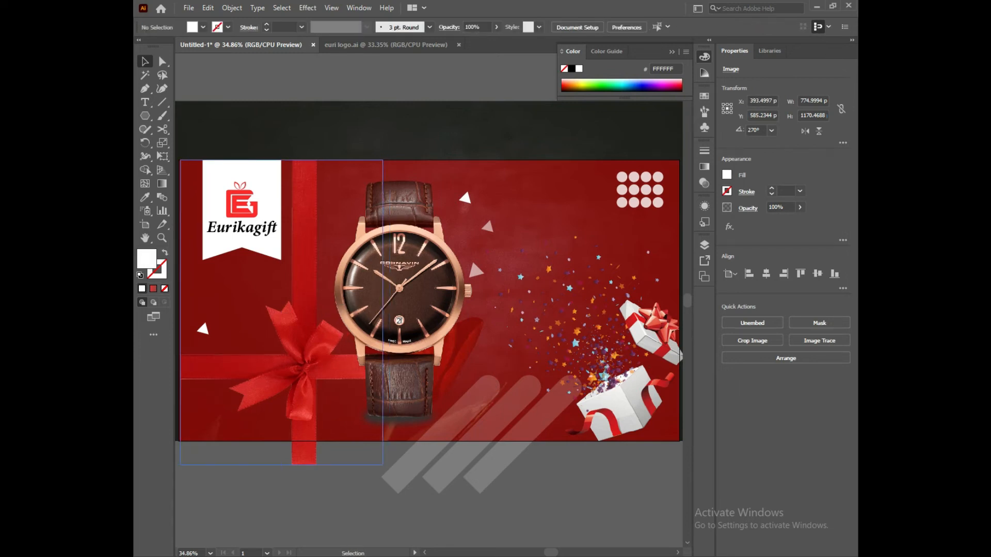
Lock the ribbon image in place
scroll(356, 376, down, 1)
drag(279, 356, 403, 419)
drag(353, 274, 361, 282)
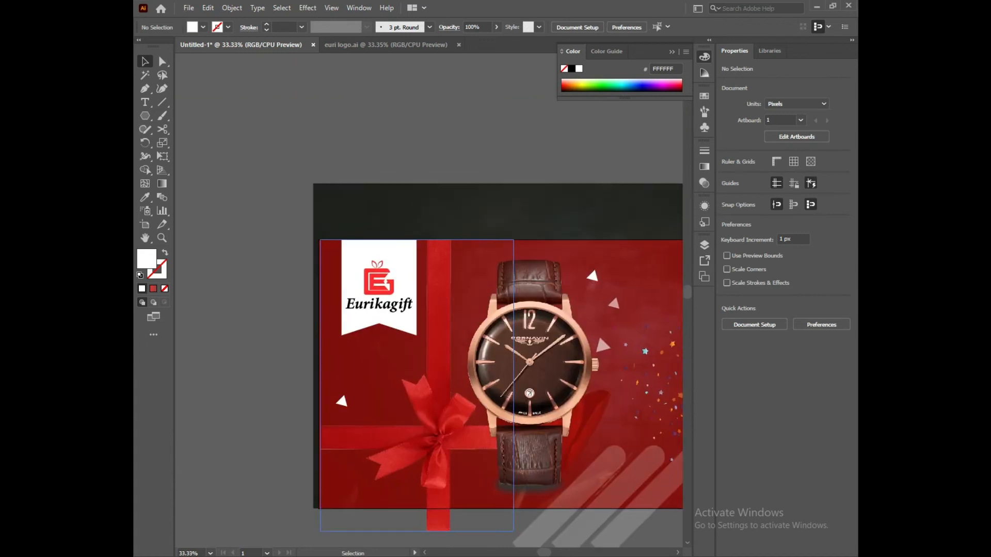
click(361, 281)
scroll(361, 282, up, 2)
click(372, 155)
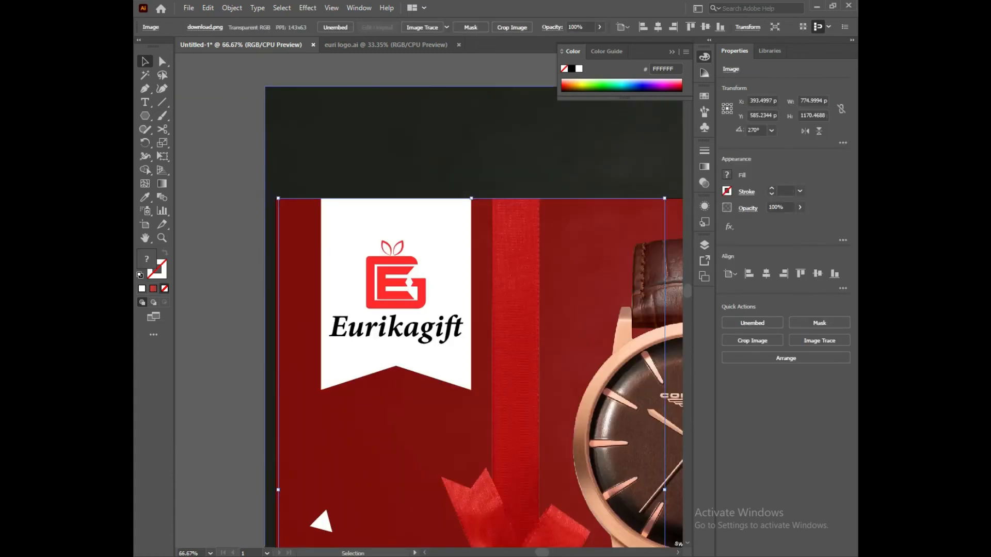
click(382, 223)
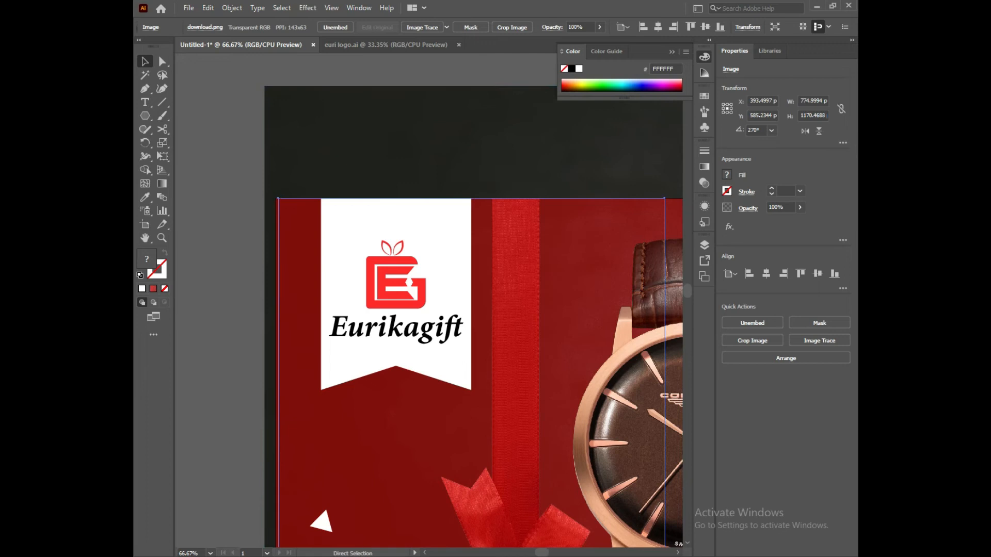
key(ctrl+2)
Move the logo together with its white pennant toward the banner's left edge, to X 182.5 px
click(403, 244)
shift+click(441, 227)
drag(440, 227, 423, 227)
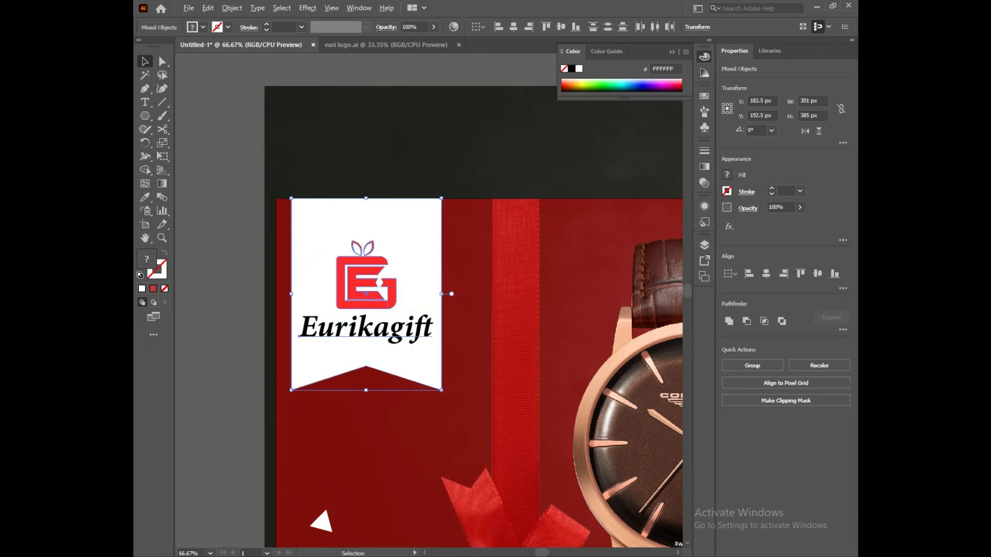
key(ctrl+minus)
drag(392, 408, 392, 385)
key(ctrl+minus)
key(ctrl+minus)
key(ctrl+shift+a)
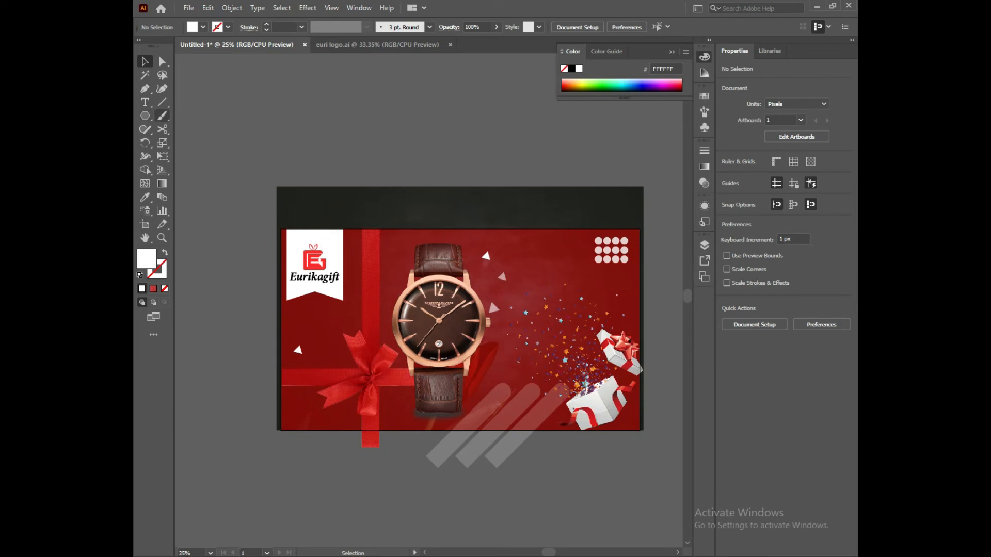
Paint a thin white looping curl, about 229 by 349 px, above the banner with the Paintbrush
click(162, 116)
mouse_move(384, 94)
mouse_down()
mouse_move(408, 129)
mouse_move(395, 112)
mouse_move(392, 149)
mouse_move(371, 159)
mouse_up()
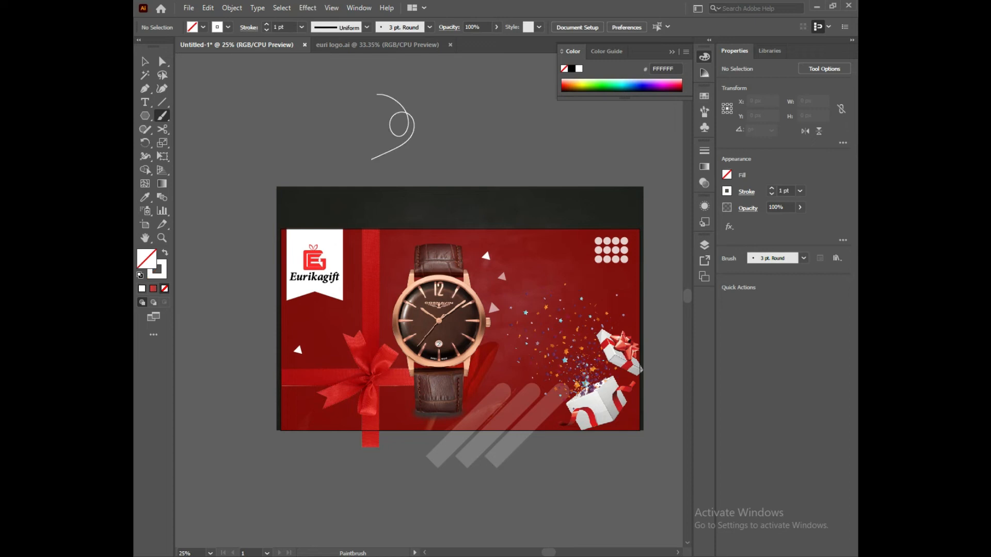
click(748, 208)
click(748, 209)
key(v)
click(400, 136)
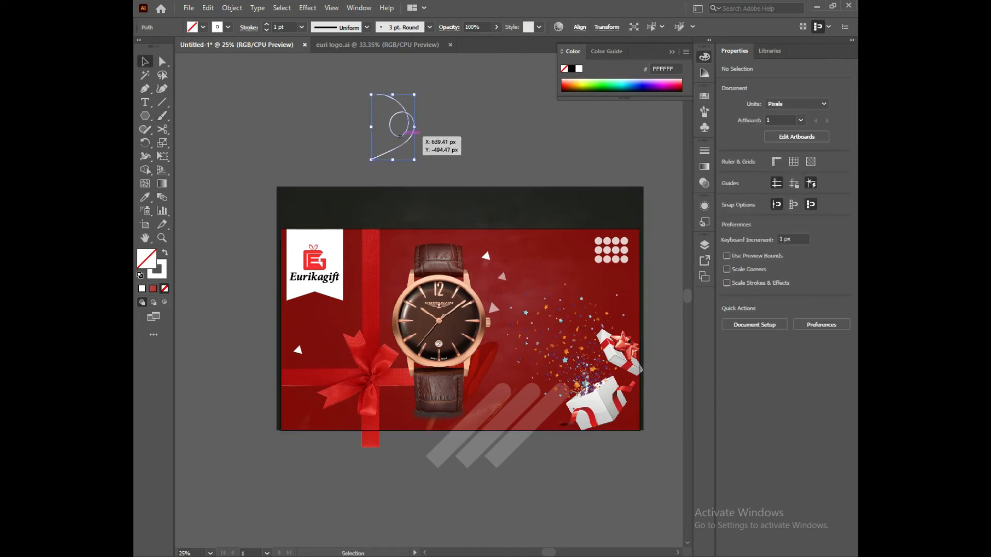
Give the looping curl's stroke arrowheads, using Arrow 1 at the start and Arrow 17 at the end
click(746, 192)
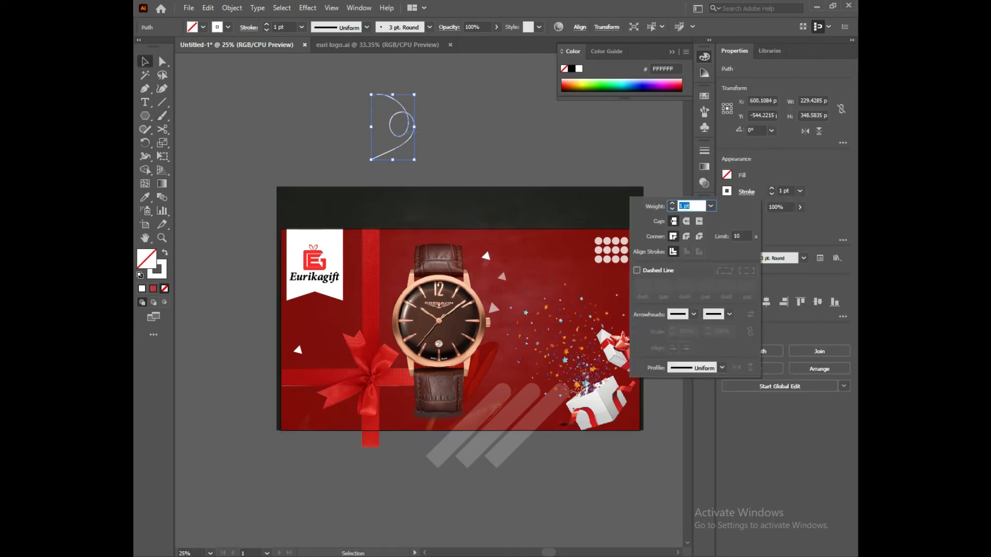
click(722, 368)
click(694, 314)
click(694, 314)
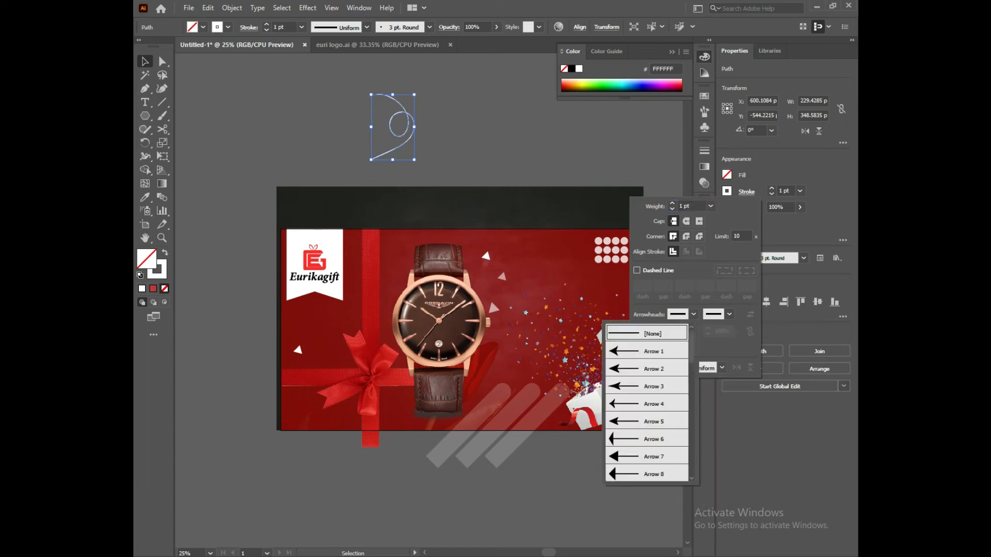
click(647, 351)
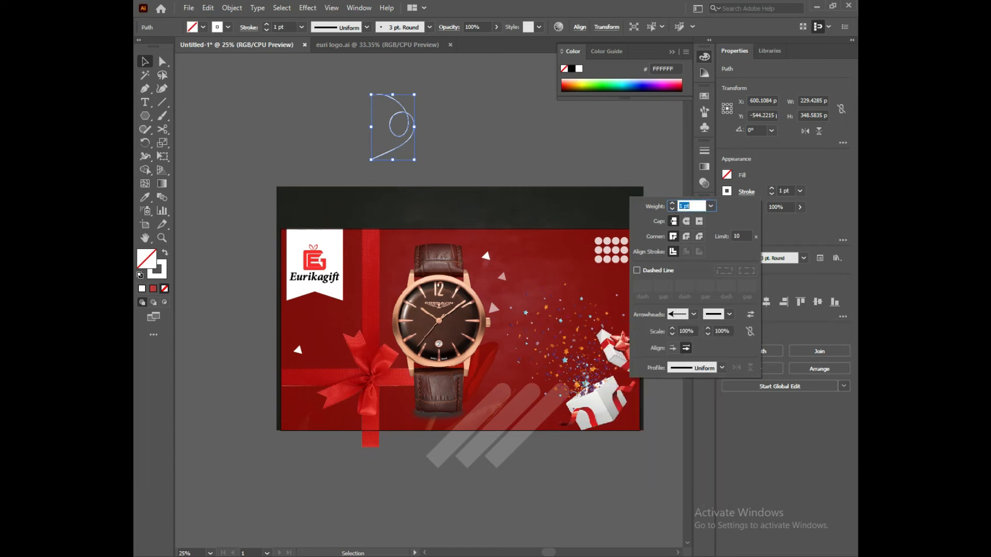
click(729, 315)
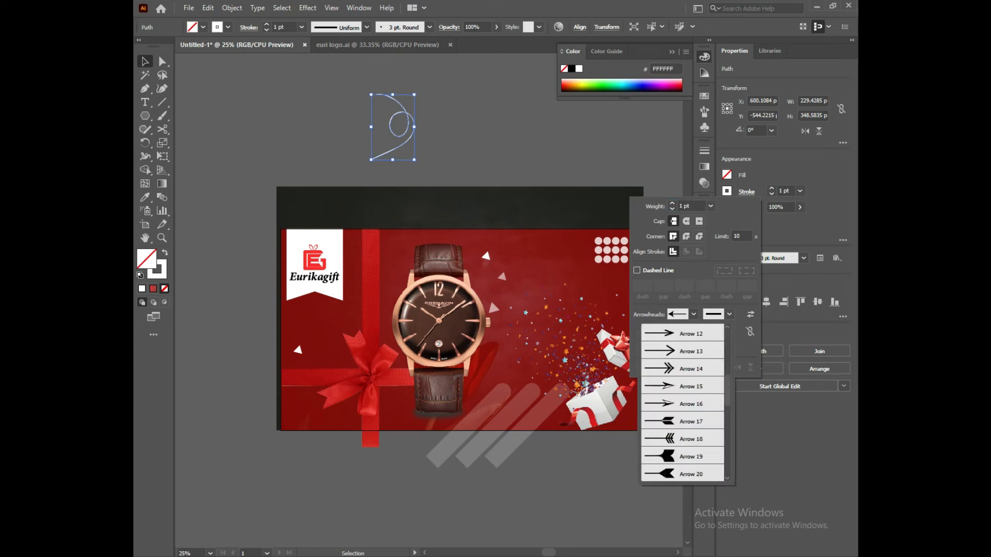
click(683, 422)
key(Escape)
click(455, 146)
scroll(390, 138, up, 3)
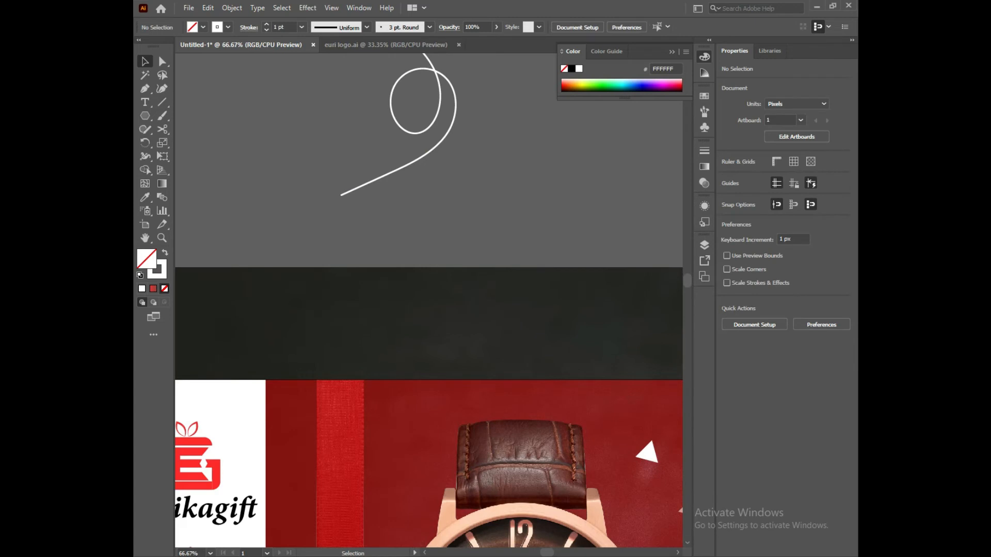
Apply the rough, charcoal-like art brush to the white looping curl
click(424, 132)
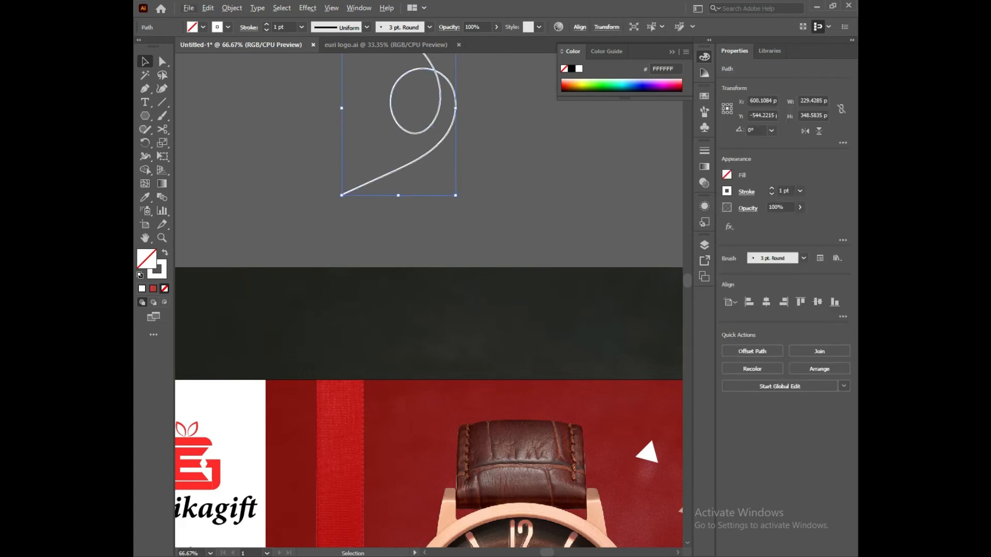
key(x)
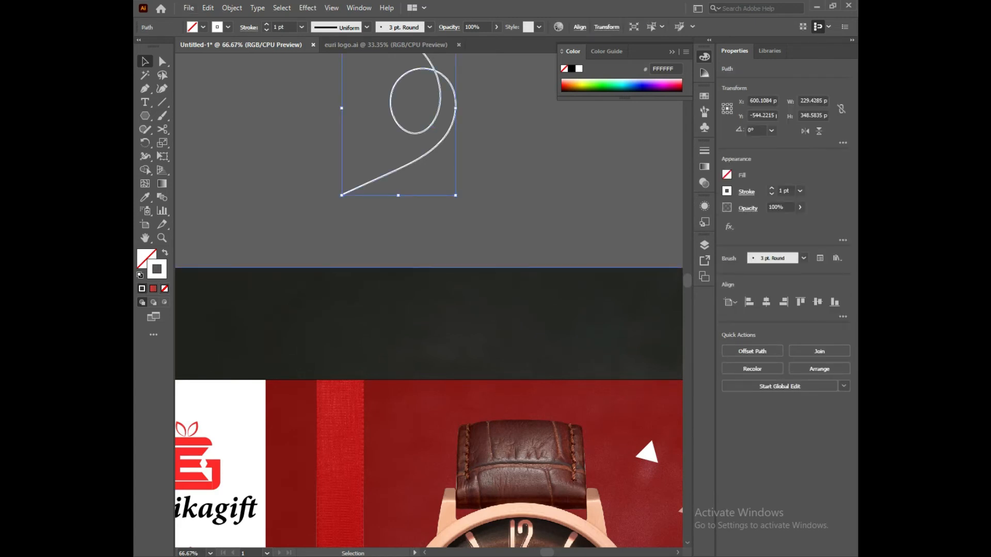
click(747, 191)
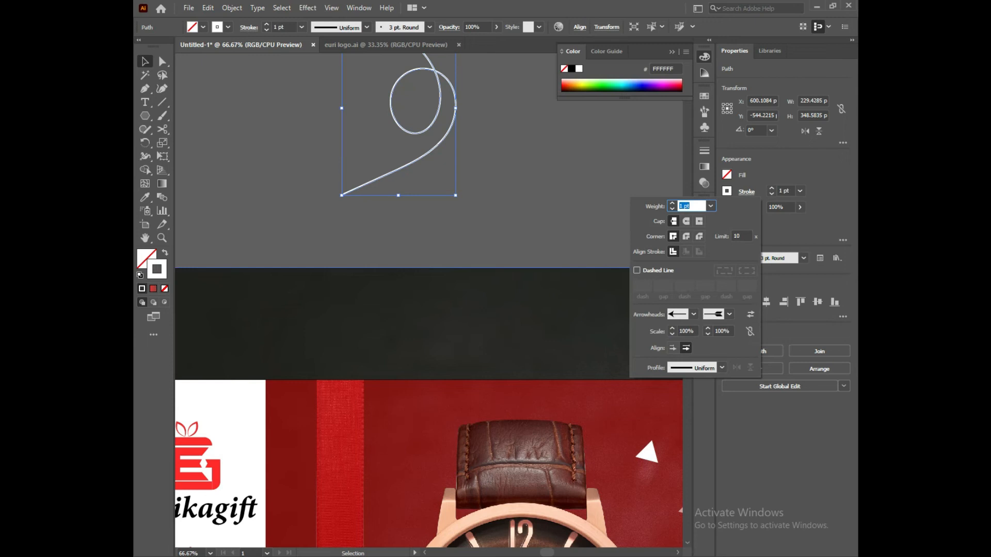
click(746, 192)
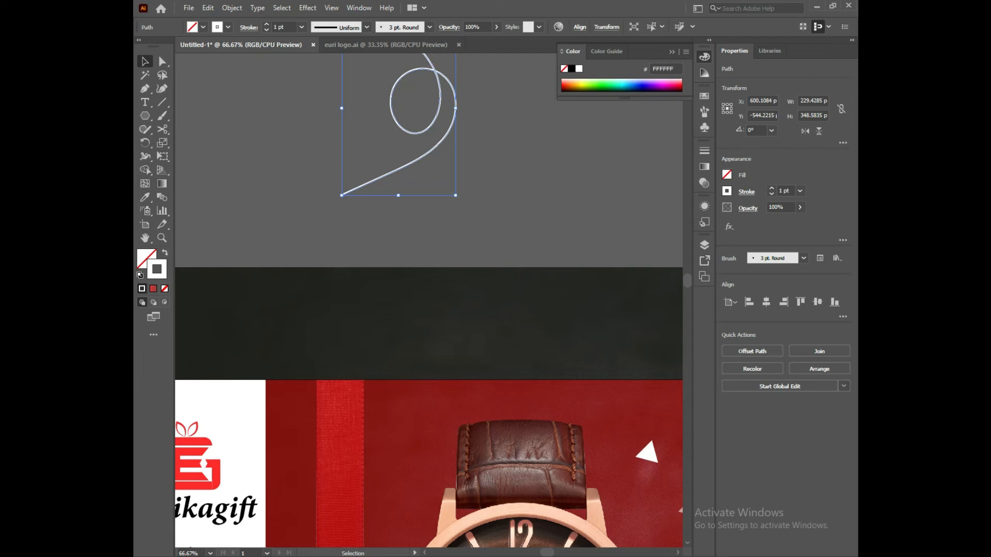
click(430, 27)
click(408, 89)
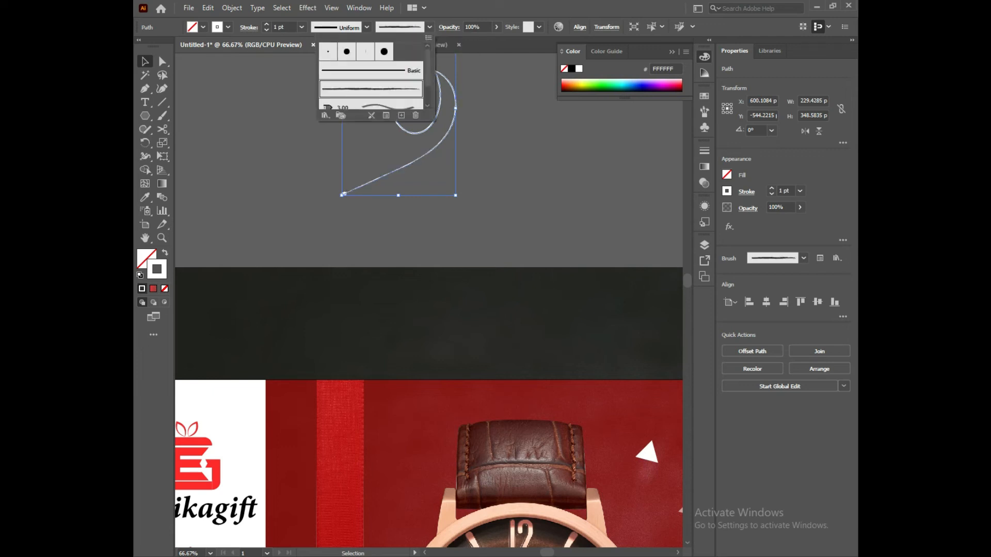
click(429, 27)
Move the curl onto the banner between the triangles and the dot grid, rotating it and making it smaller
mouse_move(455, 119)
mouse_down()
mouse_move(618, 356)
mouse_move(626, 400)
mouse_move(476, 303)
mouse_move(468, 331)
mouse_move(606, 383)
mouse_up()
scroll(631, 391, down, 1)
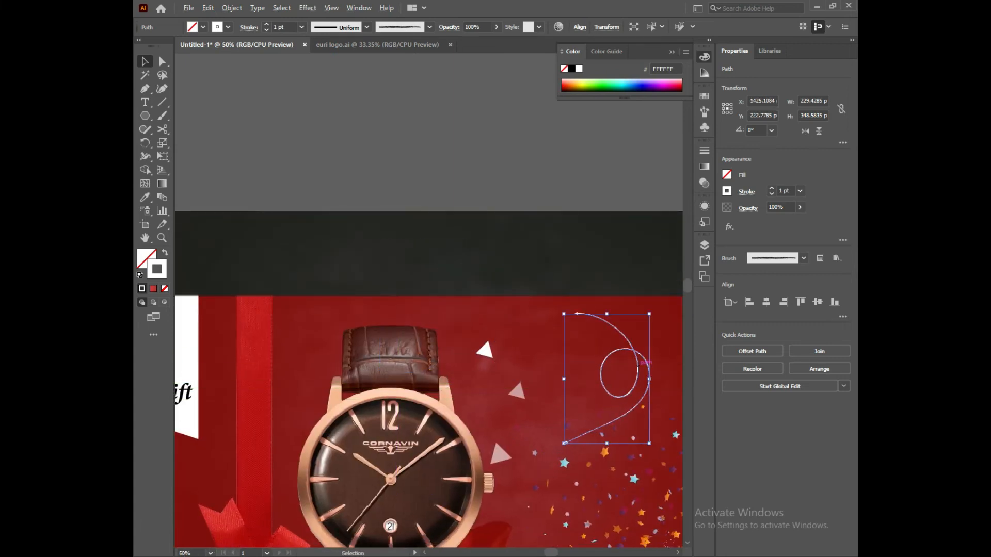
scroll(606, 383, down, 1)
mouse_move(508, 302)
mouse_down()
mouse_move(537, 332)
mouse_move(511, 346)
mouse_up()
click(636, 320)
click(636, 315)
key(ctrl+0)
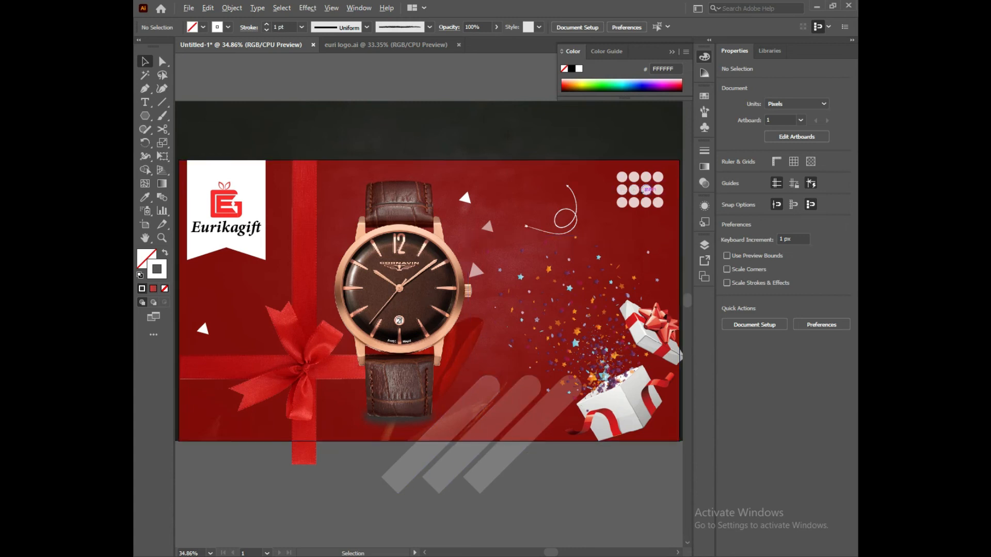
Copy the white dot grid to the banner's lower-left corner and shrink the copy to about 119 by 92 px
scroll(648, 190, down, 2)
drag(648, 190, 367, 363)
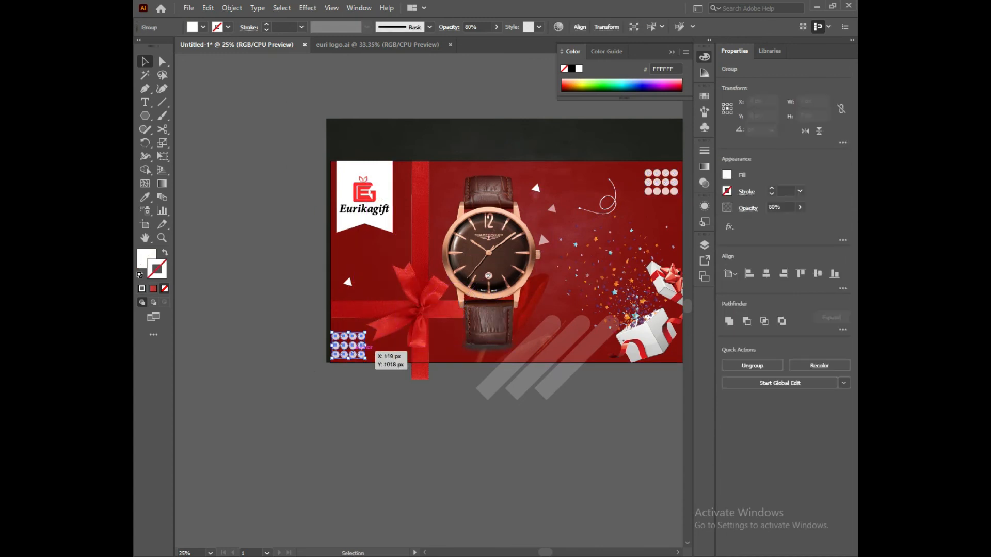
scroll(359, 369, up, 5)
drag(414, 244, 353, 231)
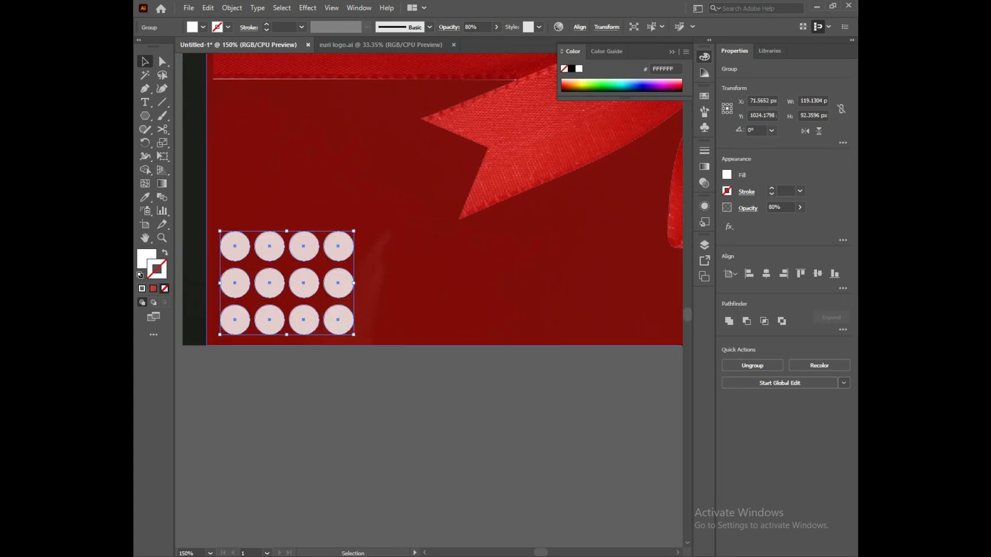
Set the opacity of the small lower-left dot grid to 50%
click(801, 207)
text(50)
key(Return)
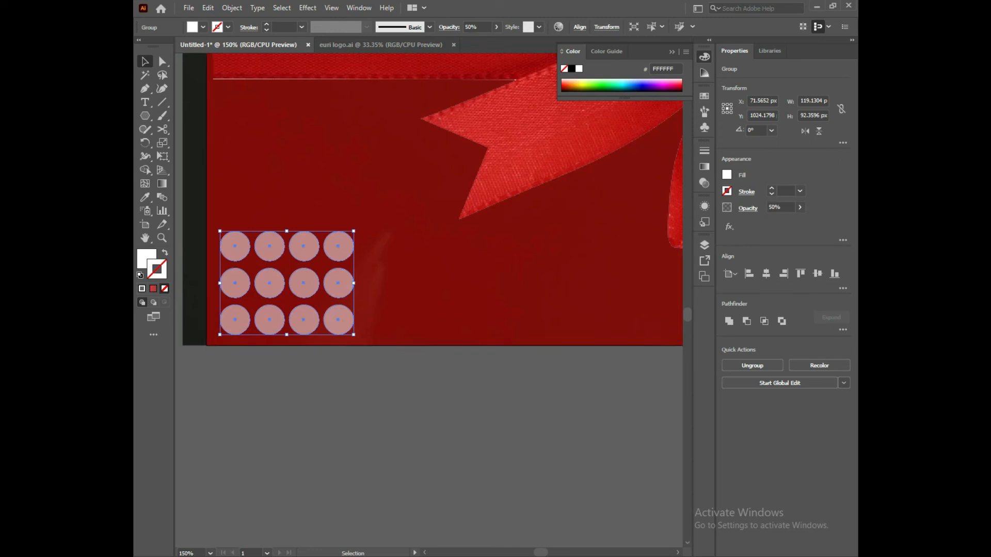
key(ctrl+shift+a)
key(ctrl+0)
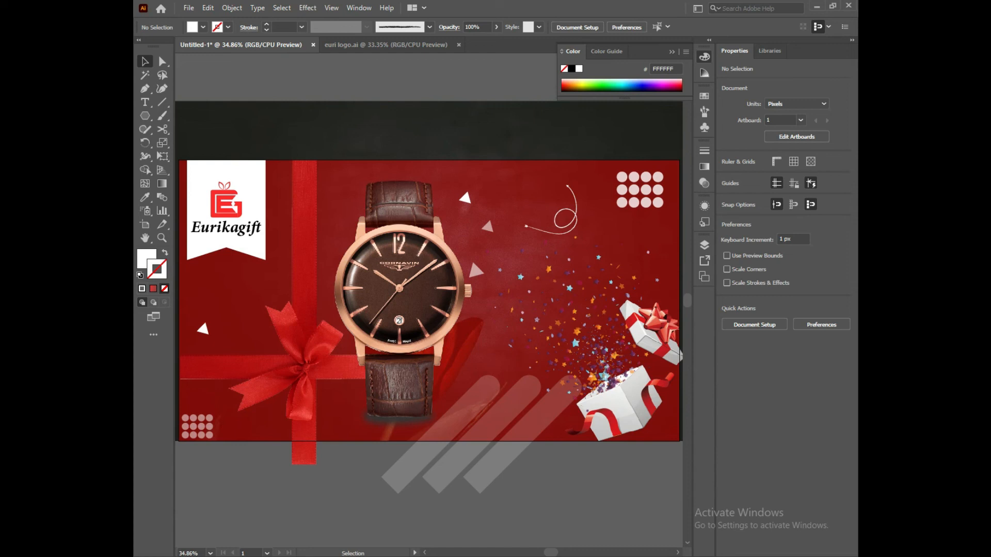
Create a white 1920 by 1080 px rectangle and center it on the artboard both horizontally and vertically
scroll(597, 448, down, 1)
drag(597, 448, 565, 407)
scroll(541, 408, down, 2)
key(m)
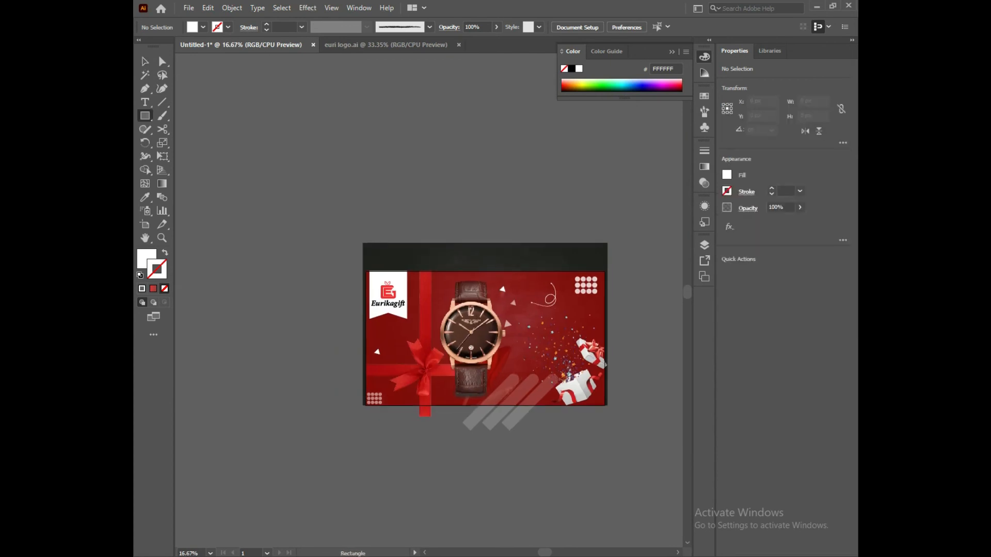
click(392, 293)
text(1920)
key(Tab)
text(1080)
key(Return)
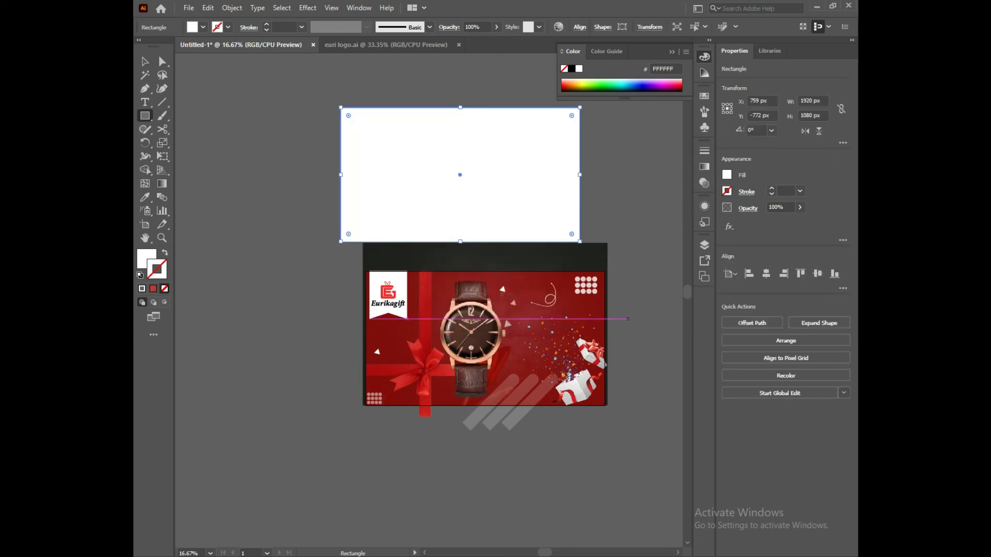
click(766, 274)
click(818, 274)
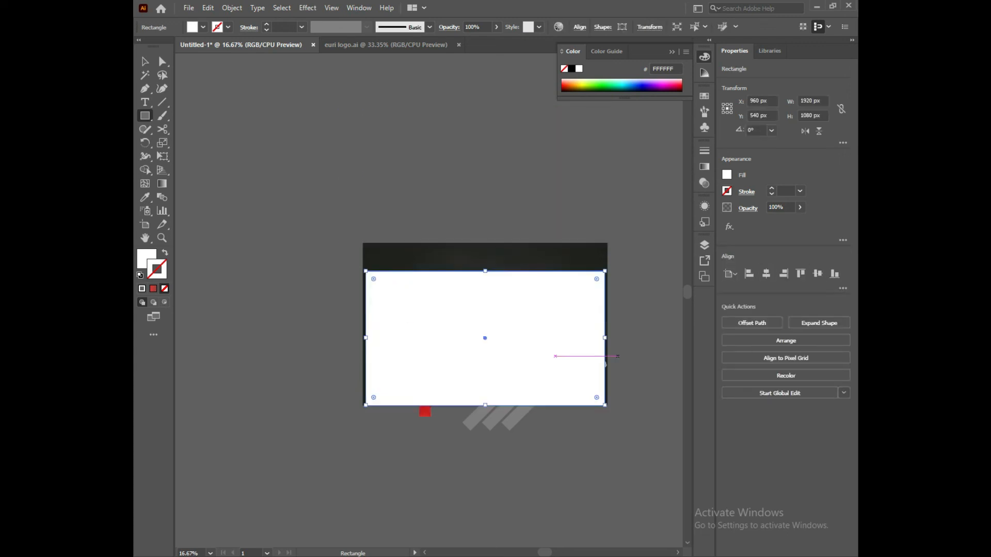
Make a clipping mask from all selectable artwork using the white rectangle
key(ctrl+a)
key(v)
right_click(436, 287)
click(464, 401)
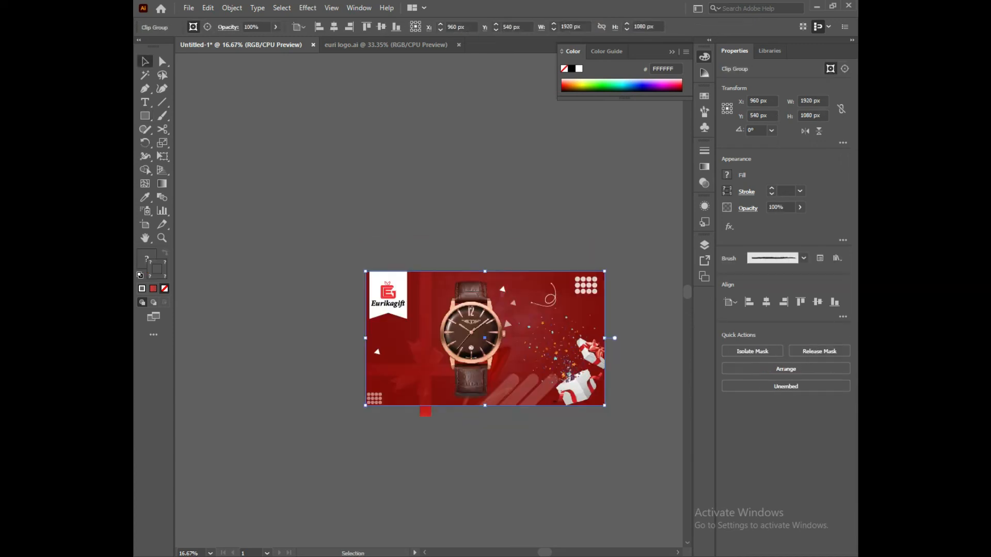
key(ctrl+shift+a)
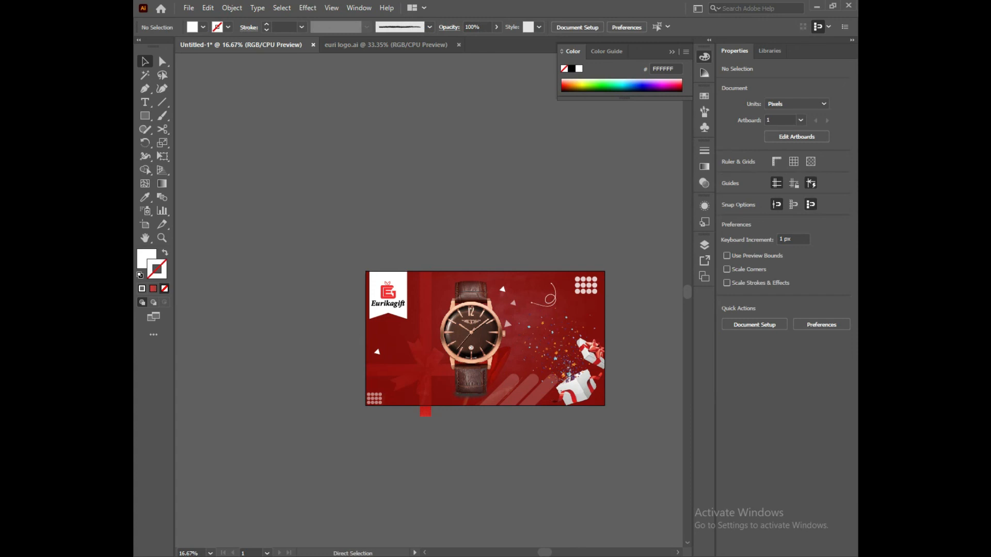
Undo the clipping mask on the banner artwork
scroll(536, 374, up, 3)
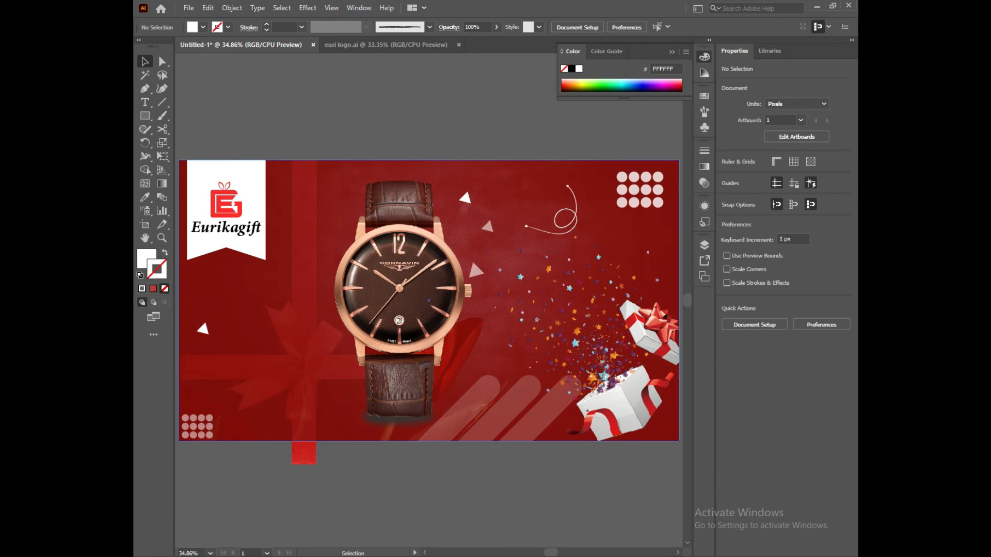
key(ctrl+a)
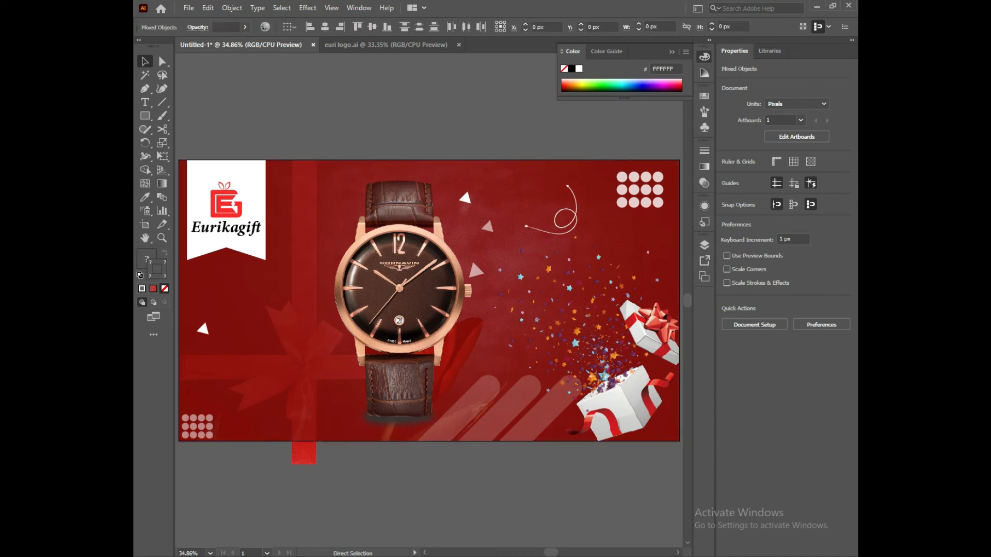
key(ctrl+y)
scroll(403, 359, down, 3)
scroll(403, 359, left, 4)
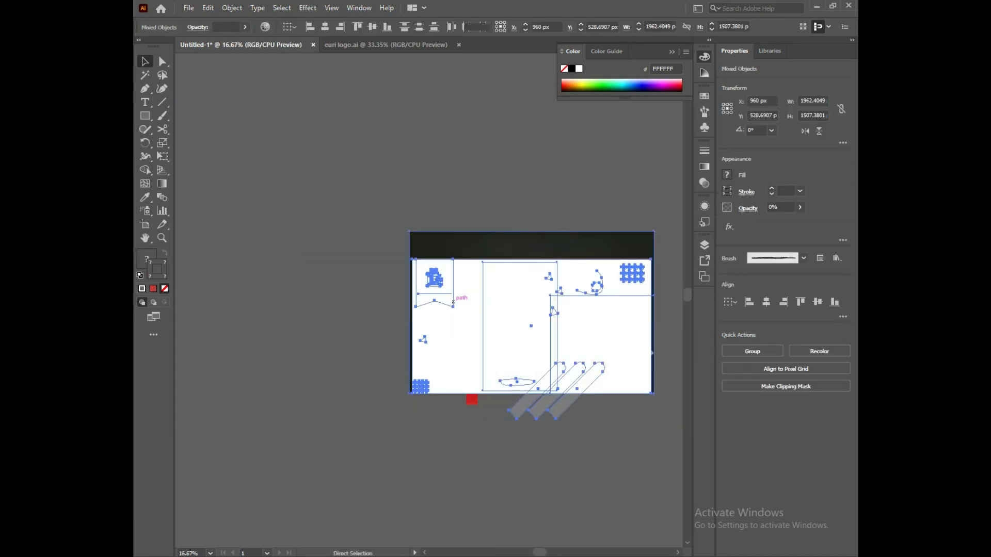
Move the white 1920 by 1080 px rectangle straight up, clear of the banner artwork
click(320, 330)
drag(456, 305, 456, 140)
click(320, 248)
Unlock all locked artwork in the banner, including the red ribbon bow image, and clear the selection
click(469, 367)
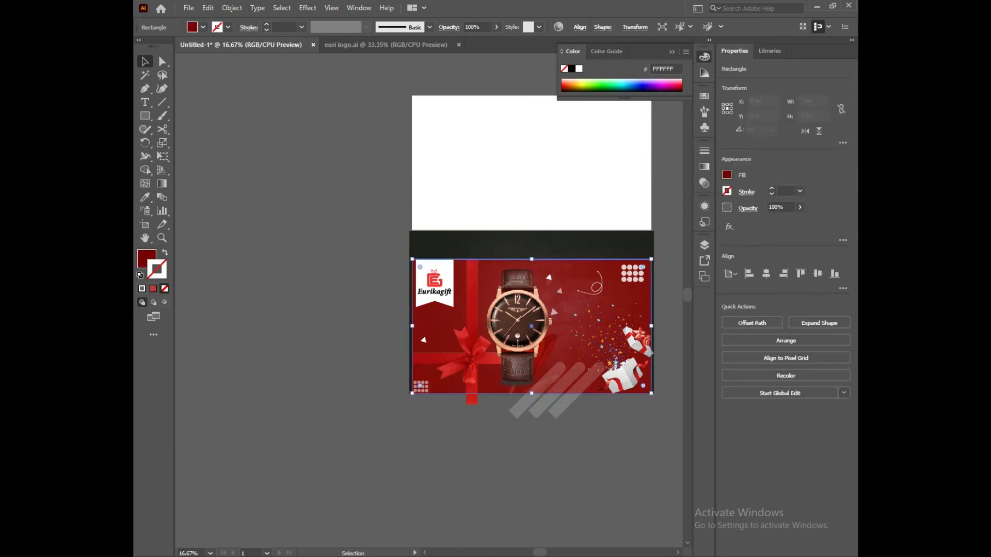
scroll(469, 367, up, 2)
key(ctrl+alt)
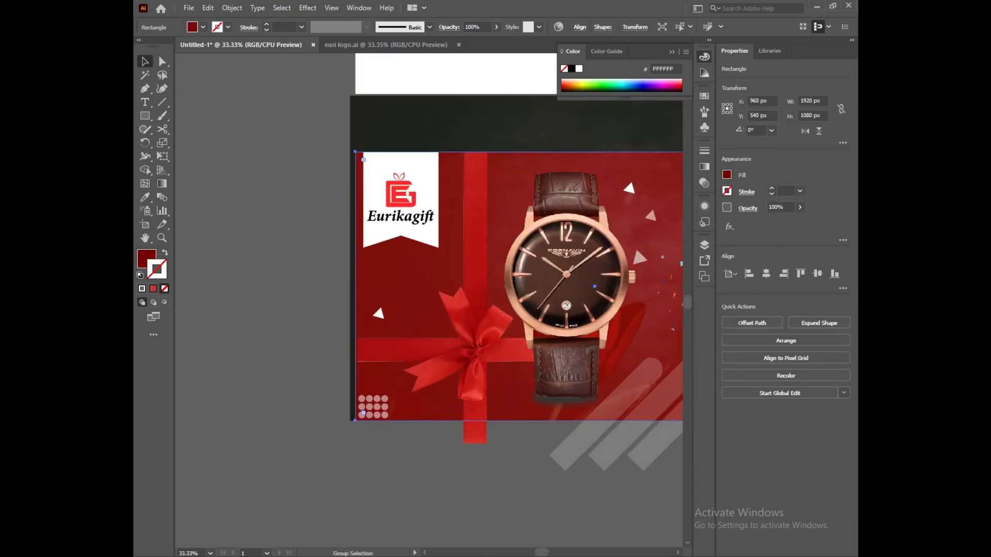
key(ctrl+alt+2)
click(320, 330)
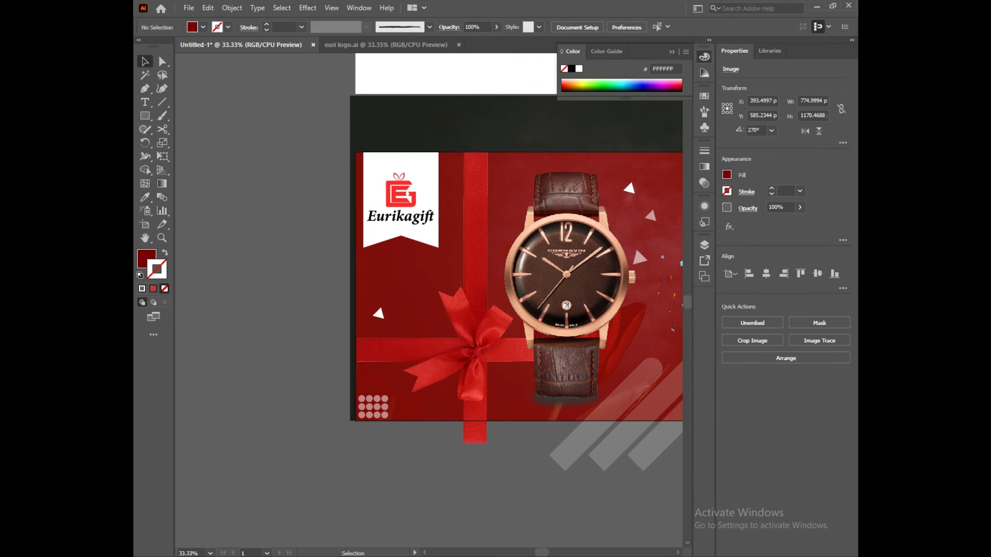
Send the red ribbon bow image backward in the stacking order, behind the dark red rectangle and the watch
click(474, 351)
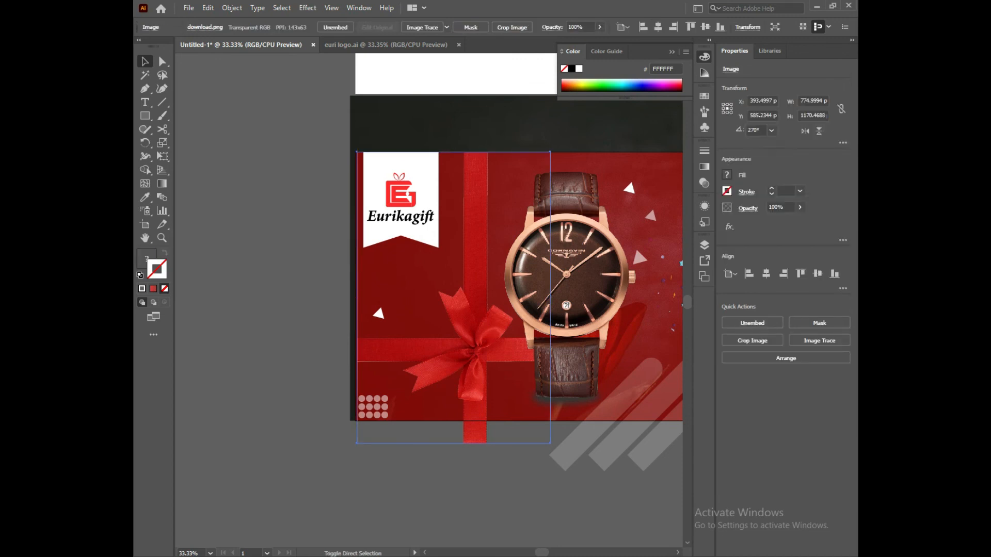
key(ctrl+shift+[)
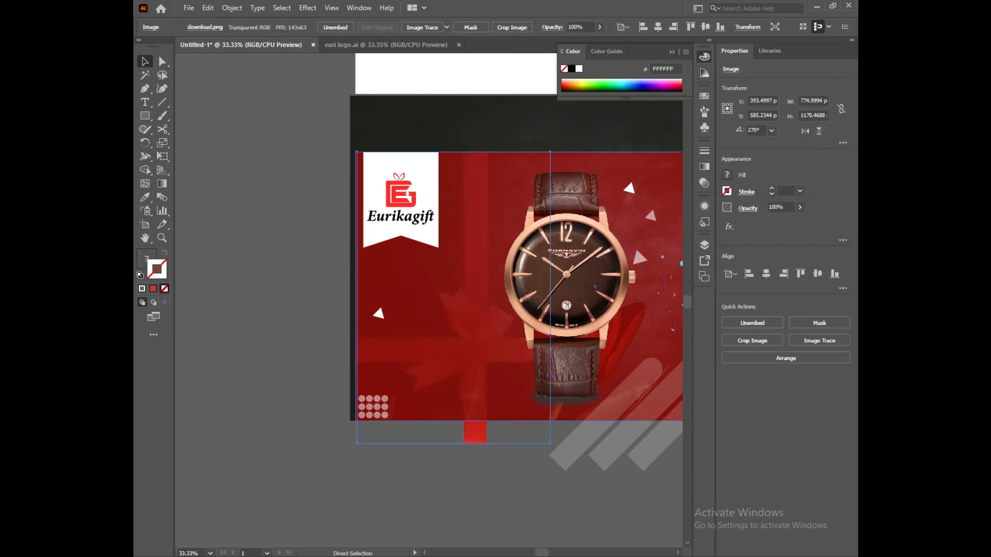
key(ctrl+z)
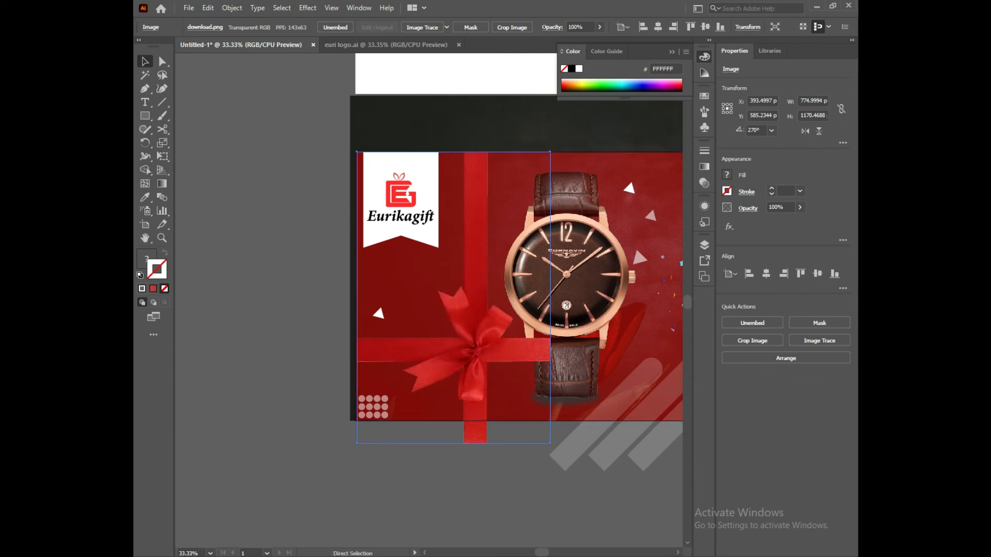
key(ctrl+[)
Center the white 1920 by 1080 px rectangle vertically on the artboard so it covers the banner artwork
scroll(332, 337, down, 2)
click(454, 150)
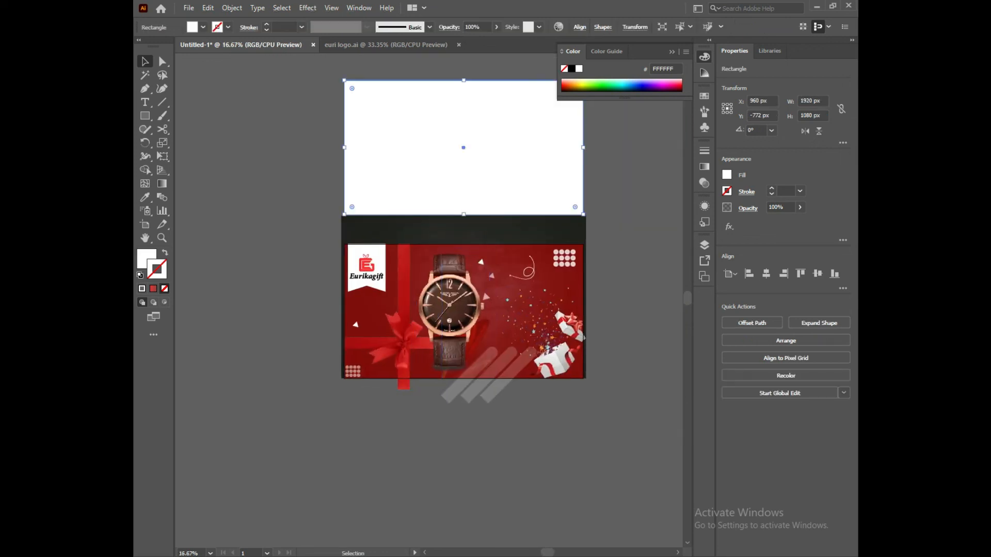
click(818, 274)
click(633, 258)
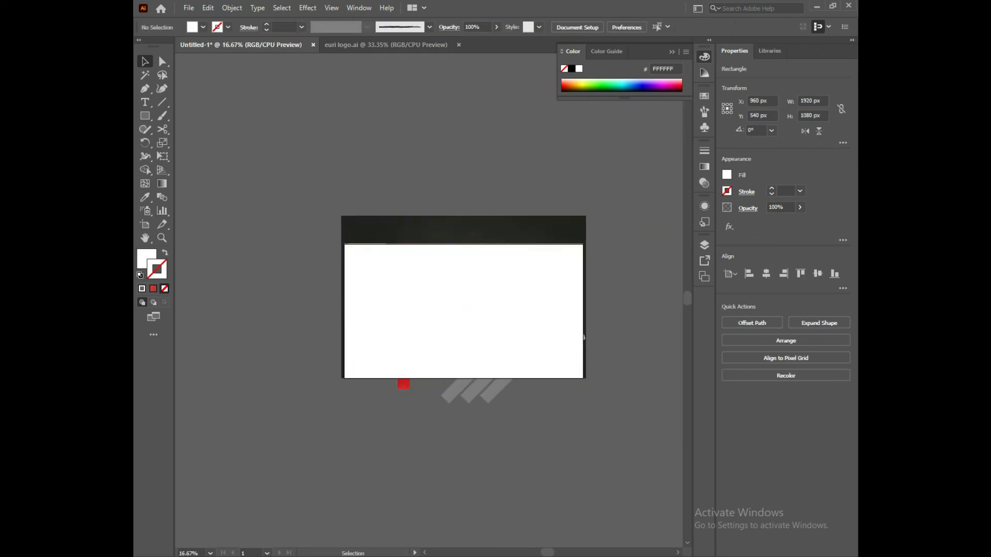
Make a clipping mask from all the artwork using the white rectangle as the banner boundary
key(ctrl+a)
right_click(486, 312)
click(521, 419)
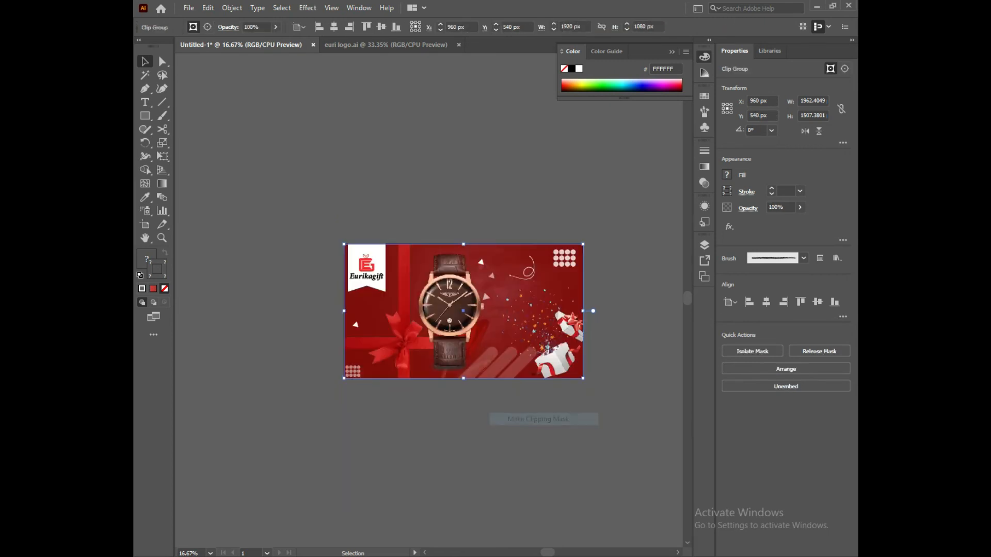
click(526, 420)
key(ctrl+0)
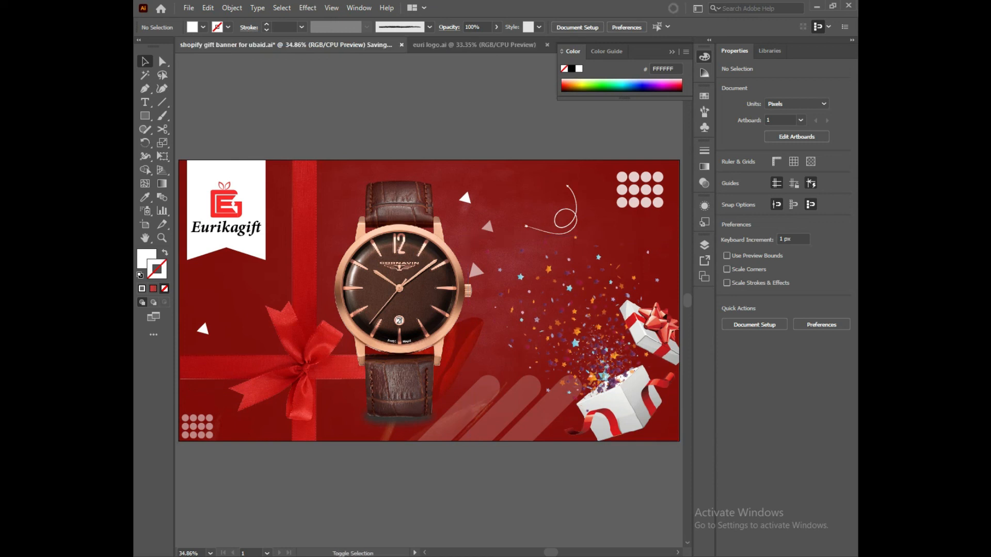
Export the banner for the web as a JPEG at 100% quality, sized 1920 by 1080 px
key(ctrl+alt+shift+s)
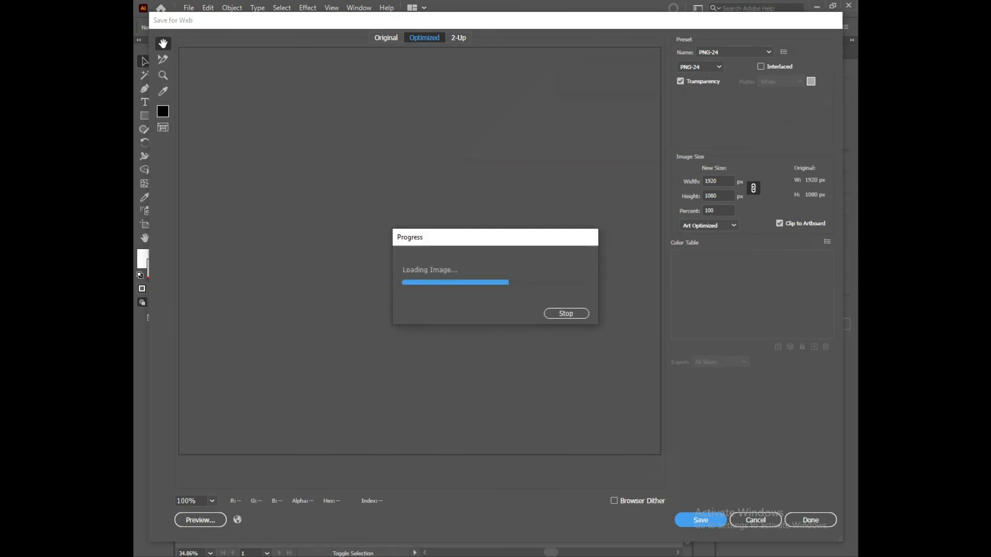
click(701, 67)
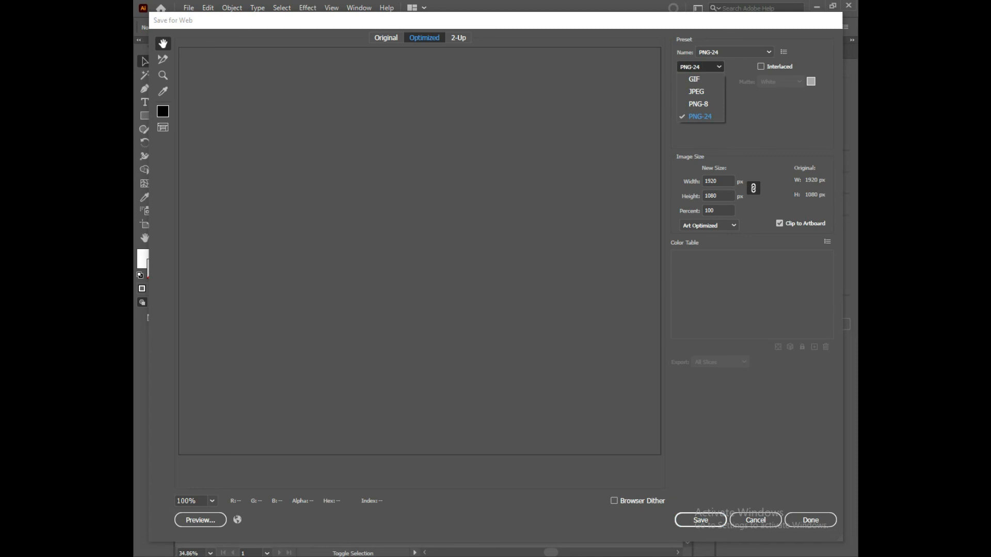
click(696, 92)
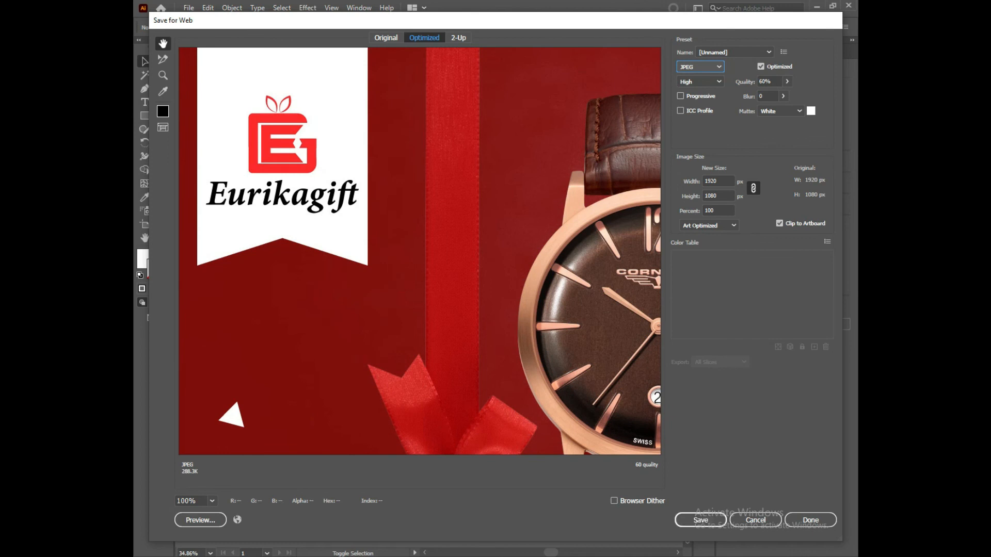
click(787, 81)
drag(769, 95, 784, 95)
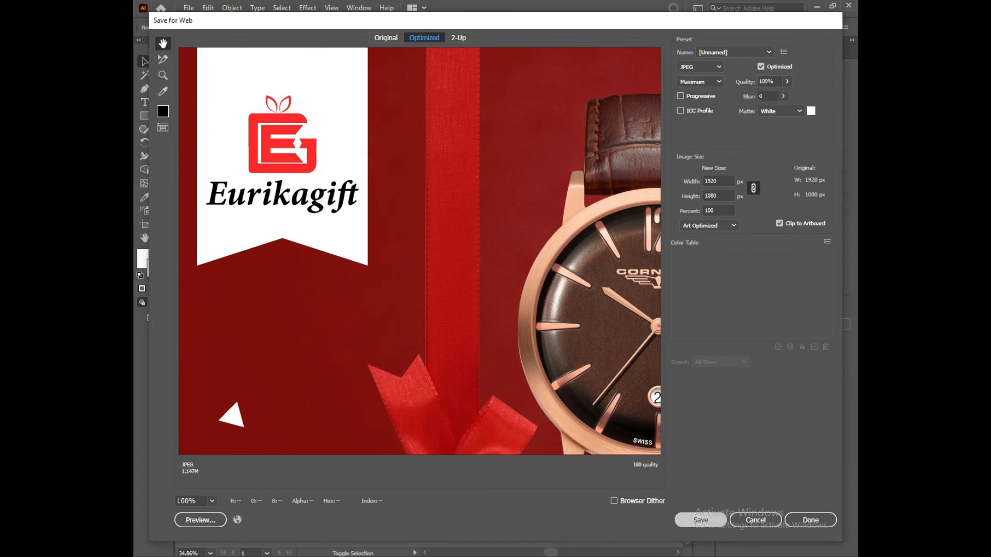
click(701, 521)
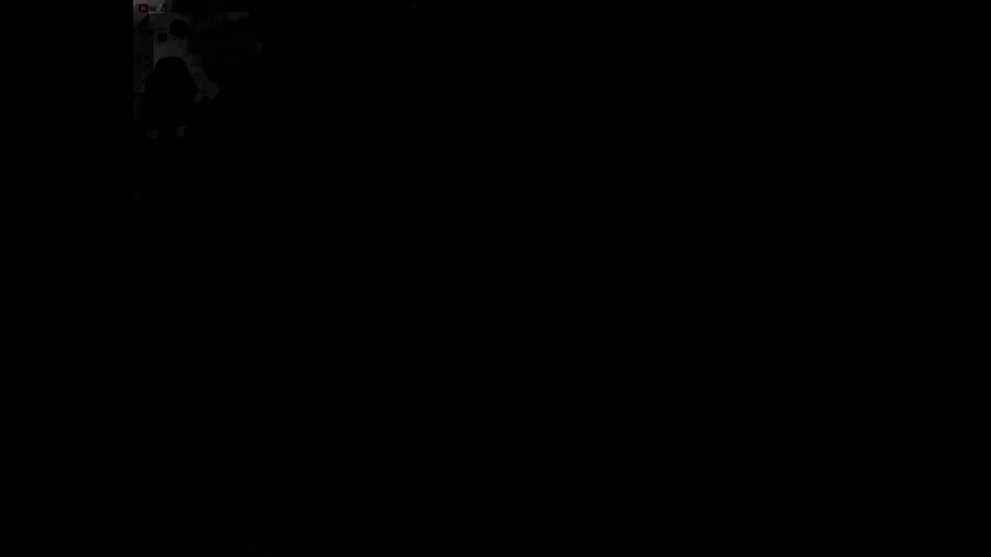